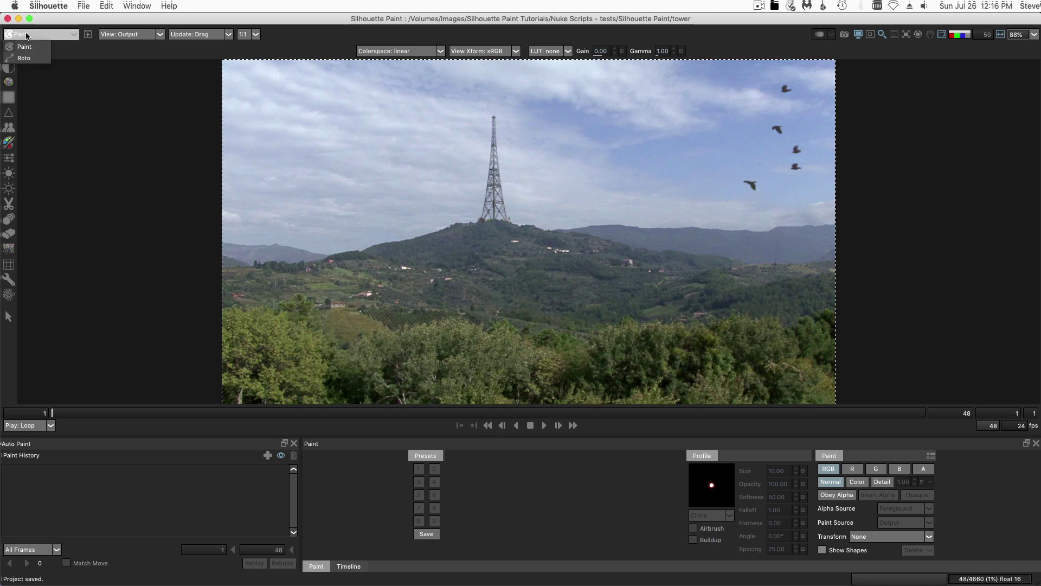
In the Roto node, draw a rectangle shape around the tower and track it forward through the clip with the Mocha tracker.
click(24, 58)
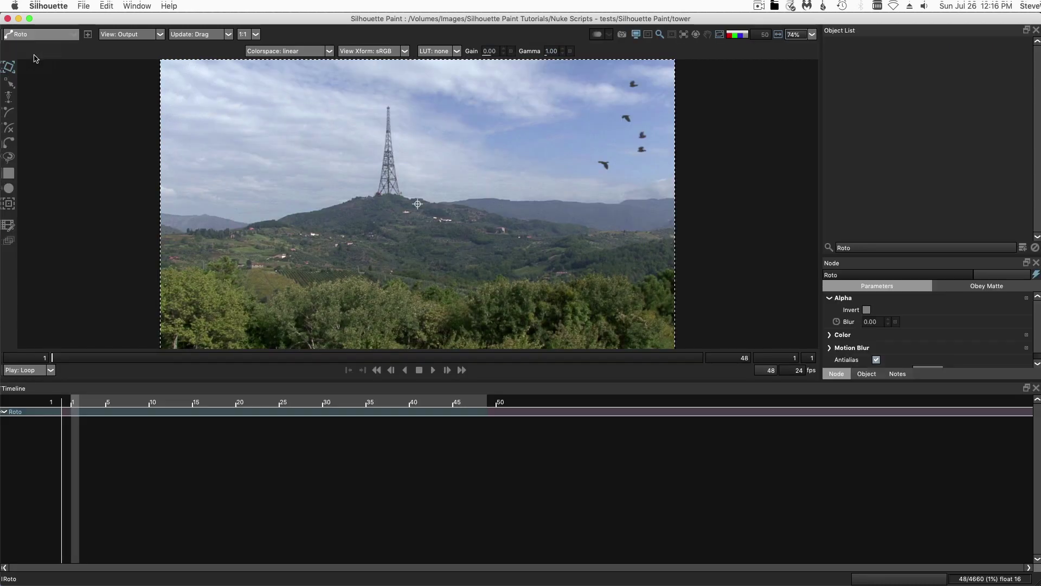
click(9, 173)
drag(351, 82, 429, 237)
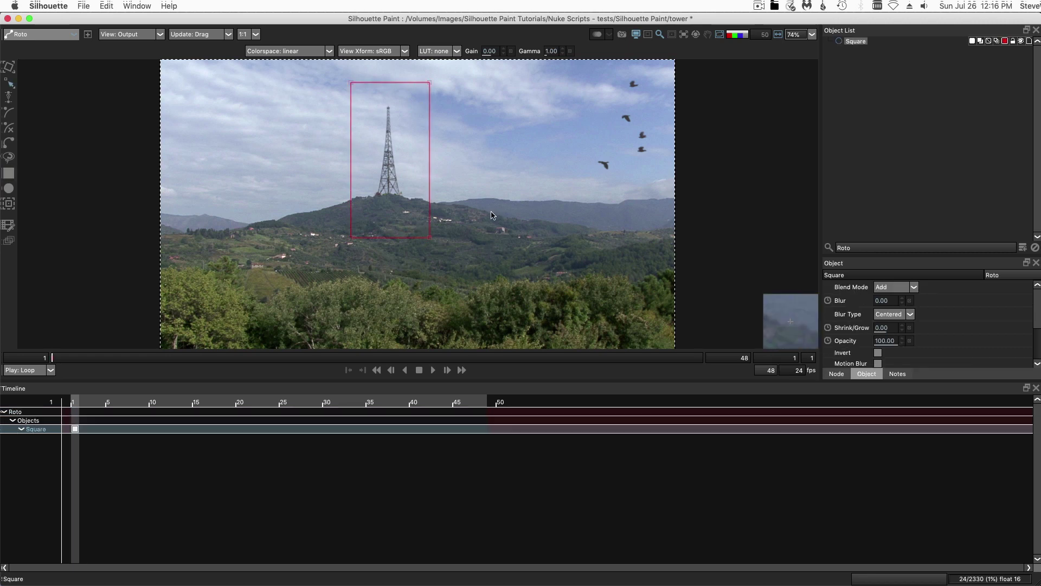
click(9, 204)
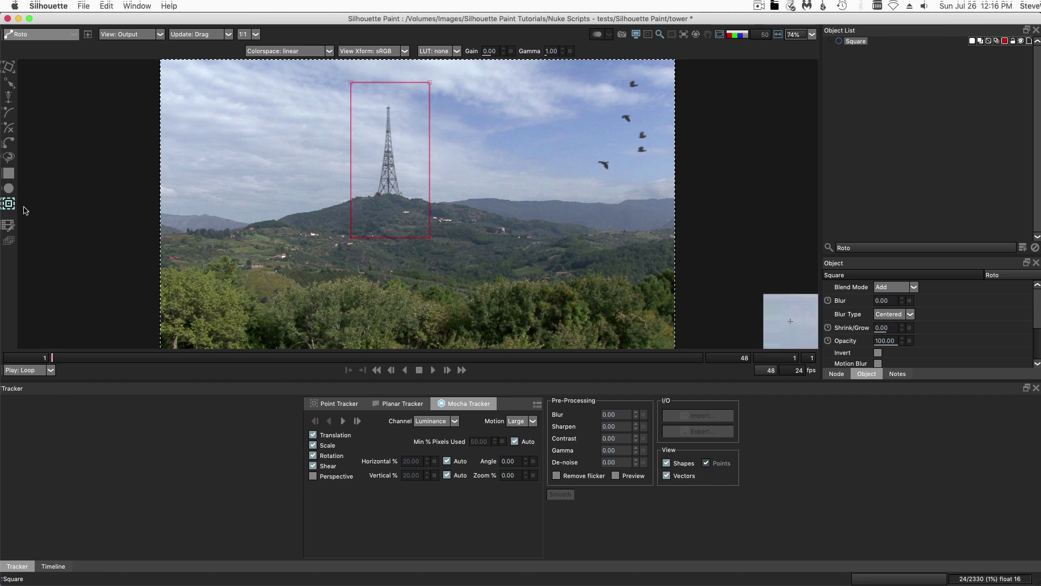
click(344, 421)
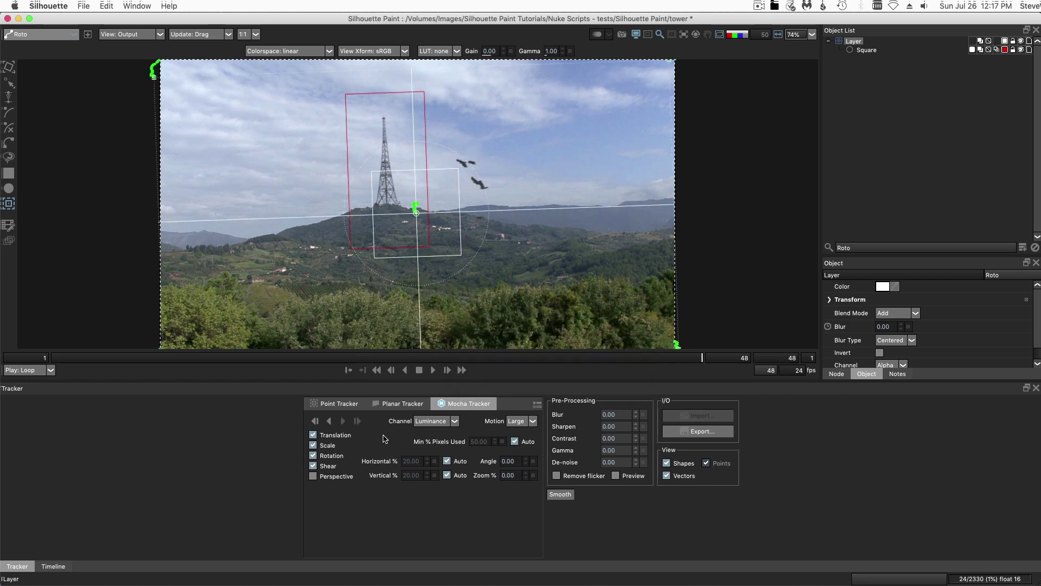
Rename the tracked layer that holds the square shape as Tower tracker.
double_click(855, 42)
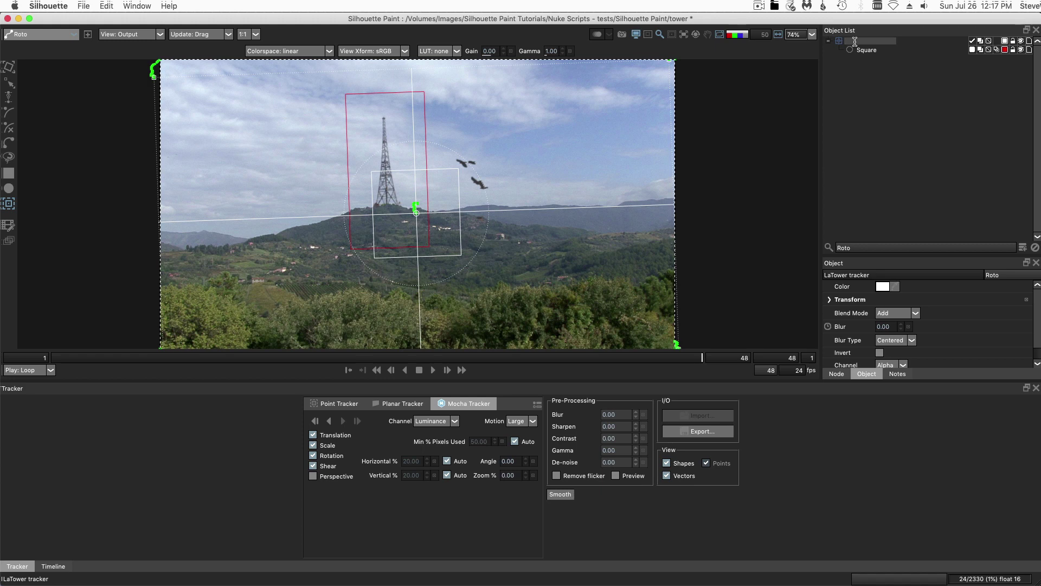
text(Tower tracker)
key(Return)
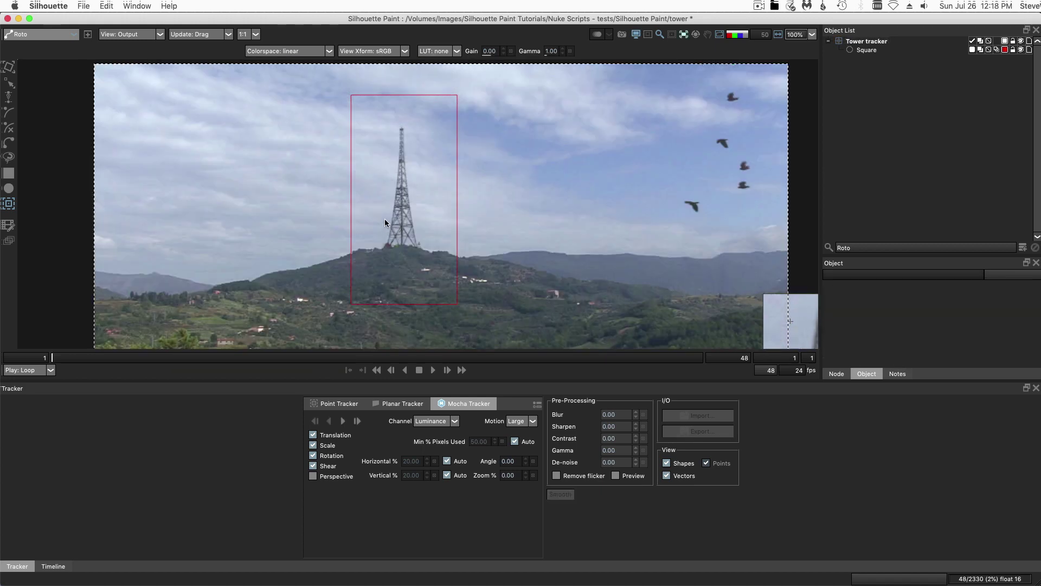
In the Paint node, clone sky from about 152 px left of the tower over it on frame 1, with brush size about 62.
click(52, 35)
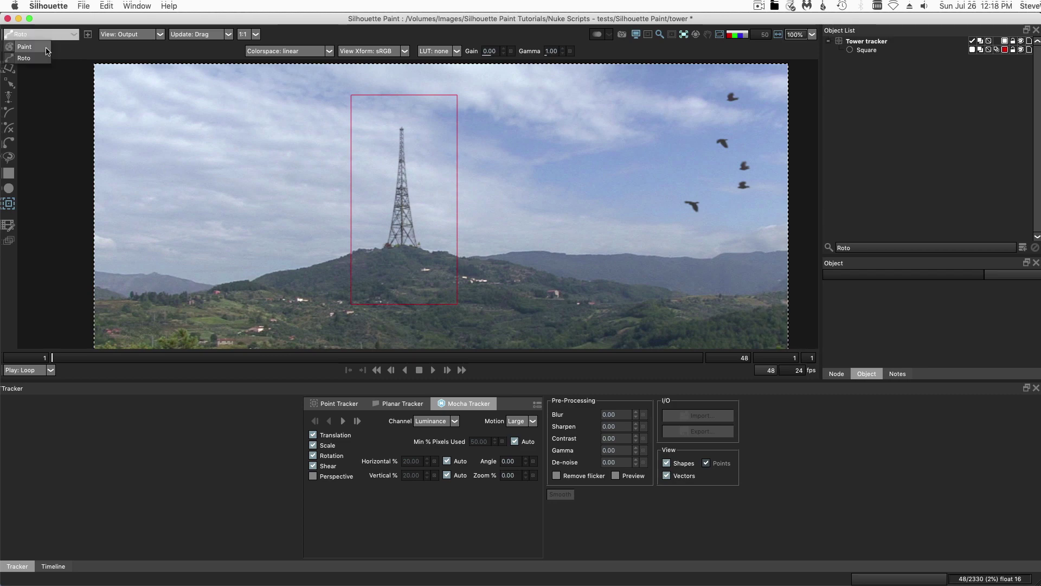
click(46, 47)
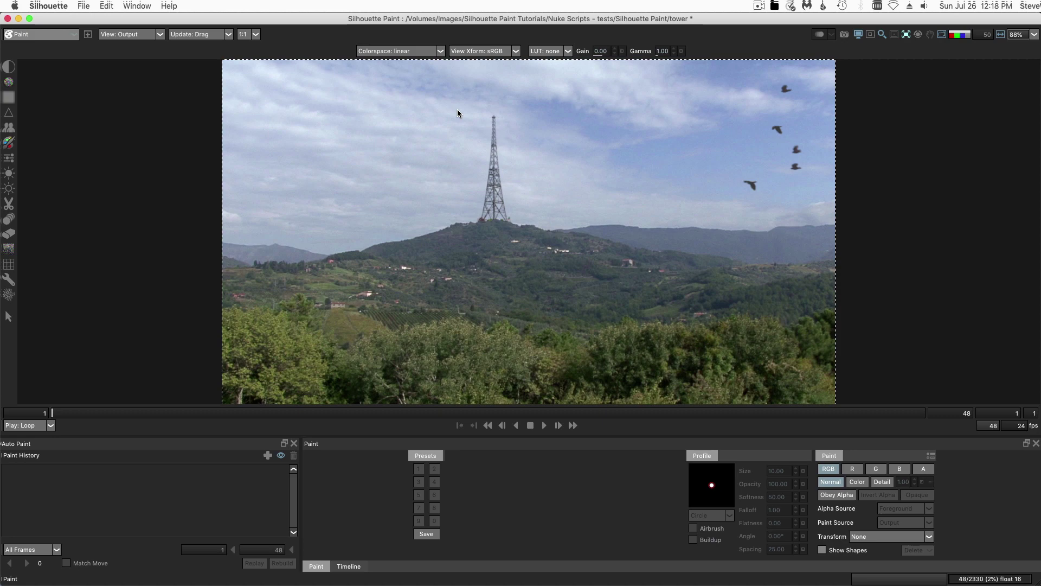
click(9, 128)
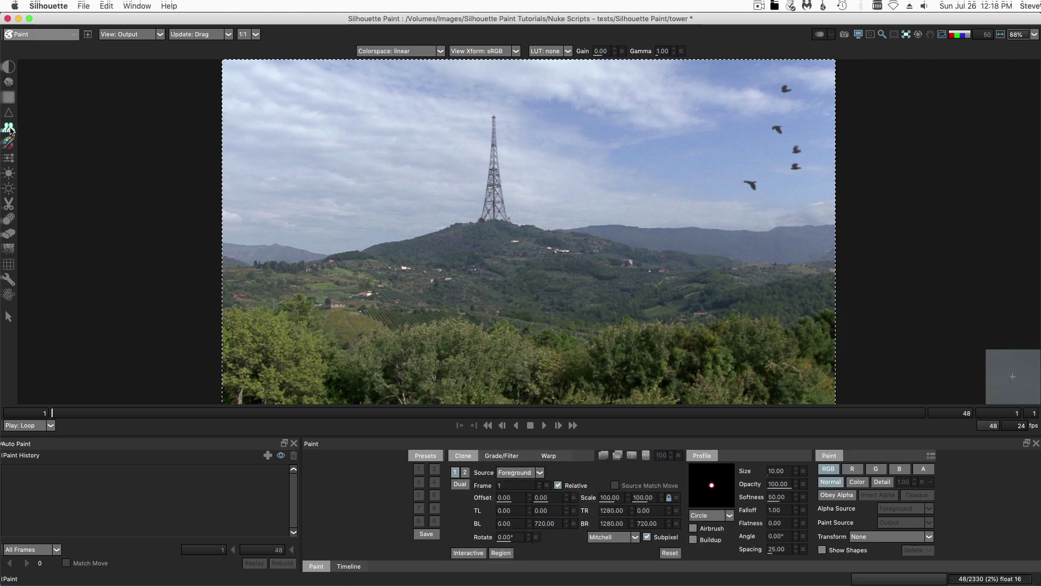
scroll(463, 105, up, 5)
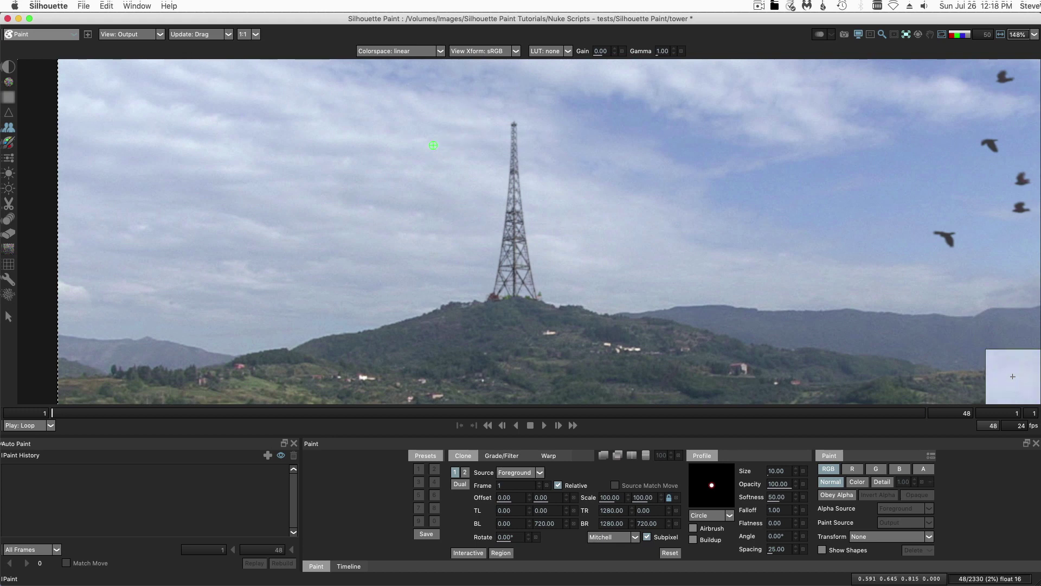
drag(434, 145, 475, 144)
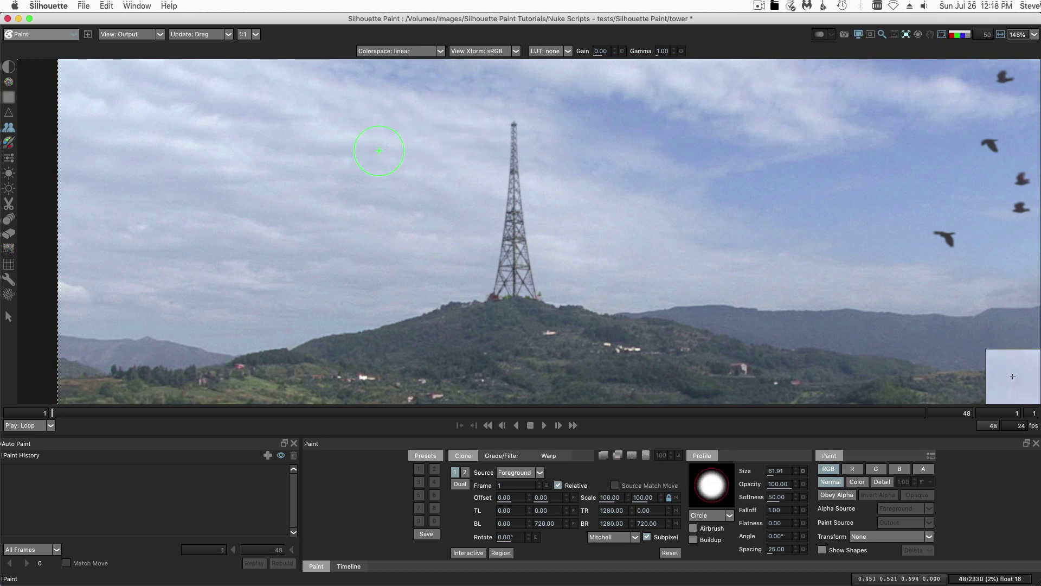
mouse_move(379, 151)
mouse_down()
mouse_move(502, 158)
mouse_move(503, 140)
mouse_move(520, 249)
mouse_move(508, 293)
mouse_up()
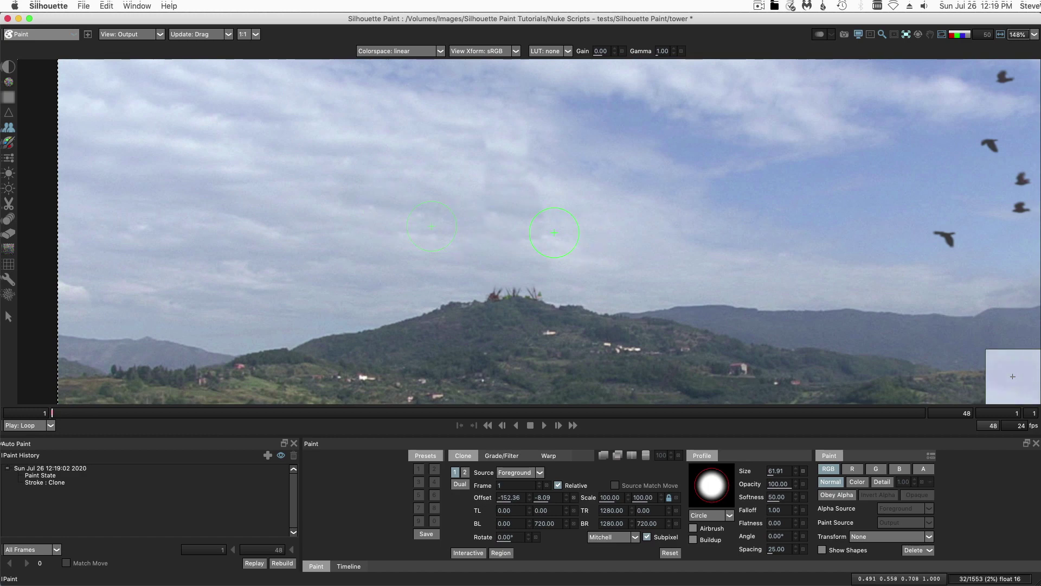
Clone sky over the leftover pieces of the tower's base on the hilltop, with the brush size reduced to about 21.
scroll(526, 282, up, 6)
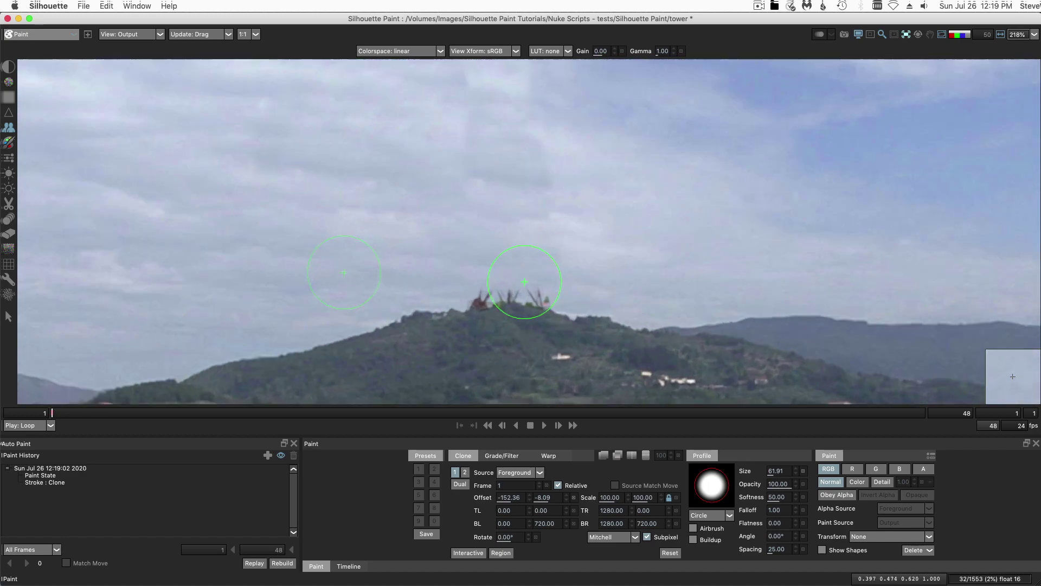
mouse_move(497, 264)
mouse_down()
mouse_move(438, 277)
mouse_move(456, 287)
mouse_move(472, 280)
mouse_move(481, 292)
mouse_move(546, 301)
mouse_up()
drag(548, 303, 553, 301)
scroll(497, 218, down, 3)
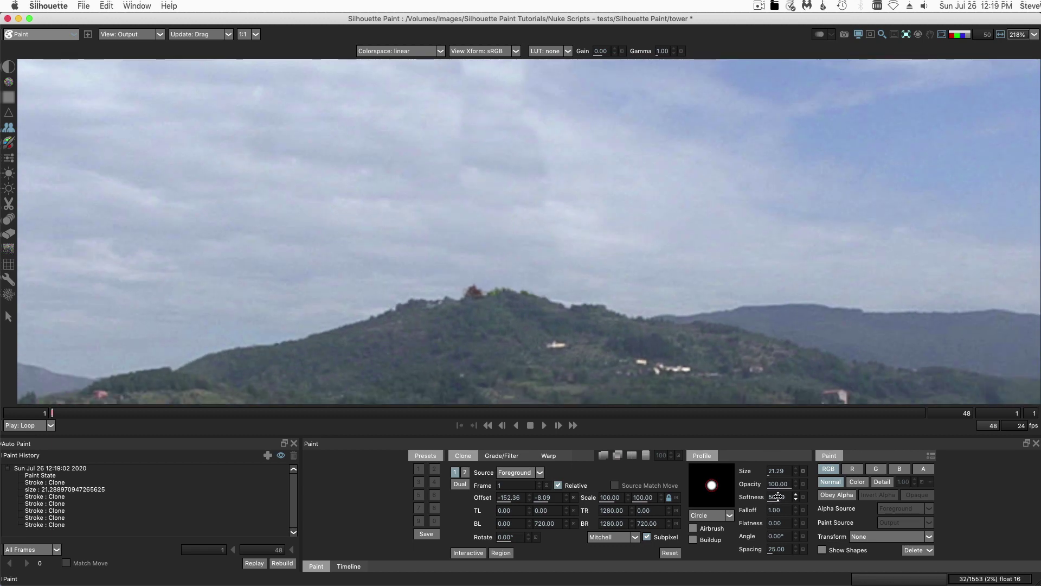
Blend the visible clone edges in the sky where the tower stood, with brush opacity 30 and size about 54.
drag(778, 485, 746, 490)
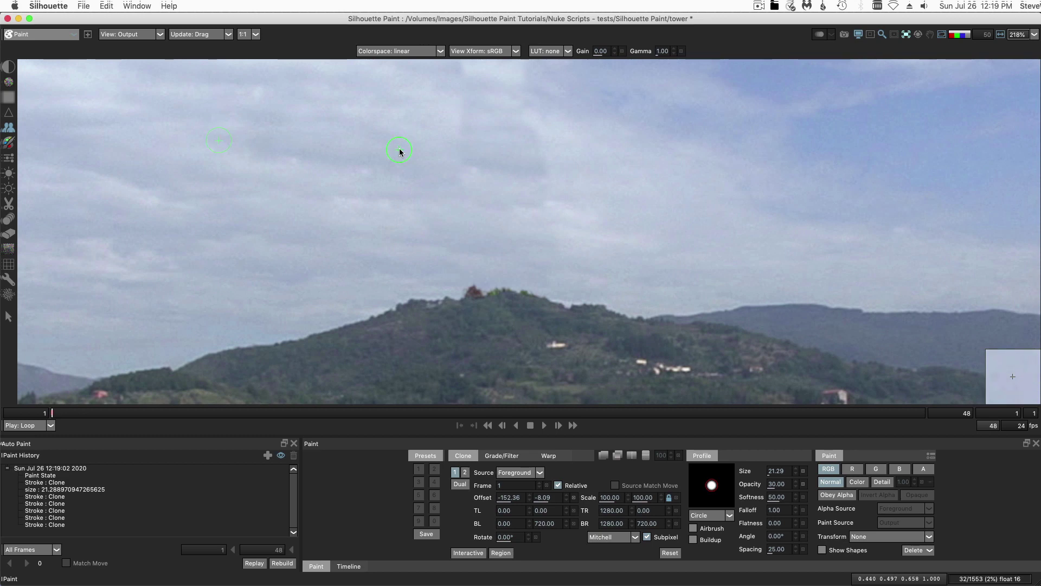
drag(400, 152, 438, 151)
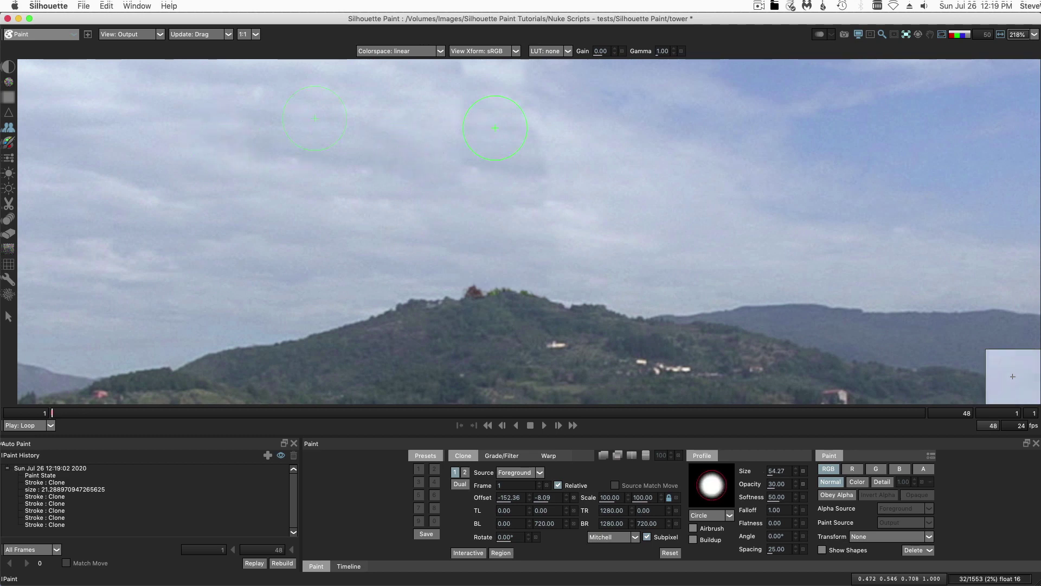
drag(494, 132, 479, 205)
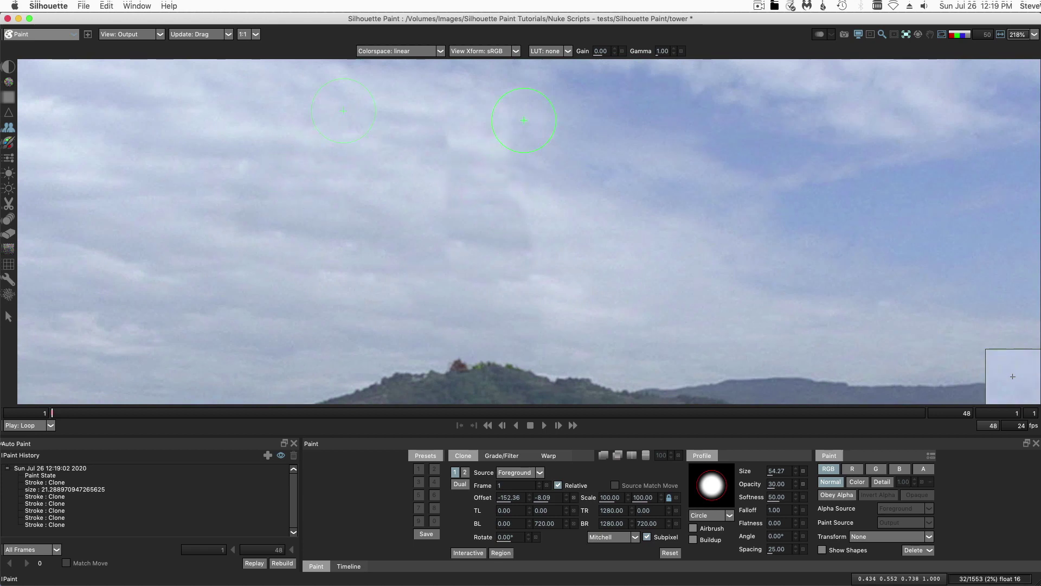
drag(507, 113, 519, 178)
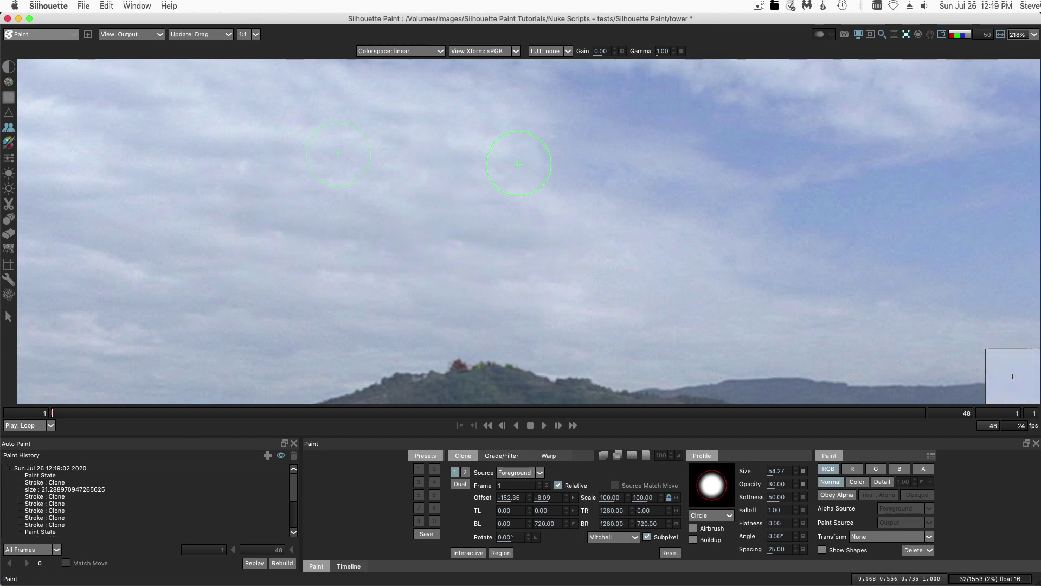
Select the whole group of clone strokes in the paint history and set the paint transform to Tower tracker.
key(f)
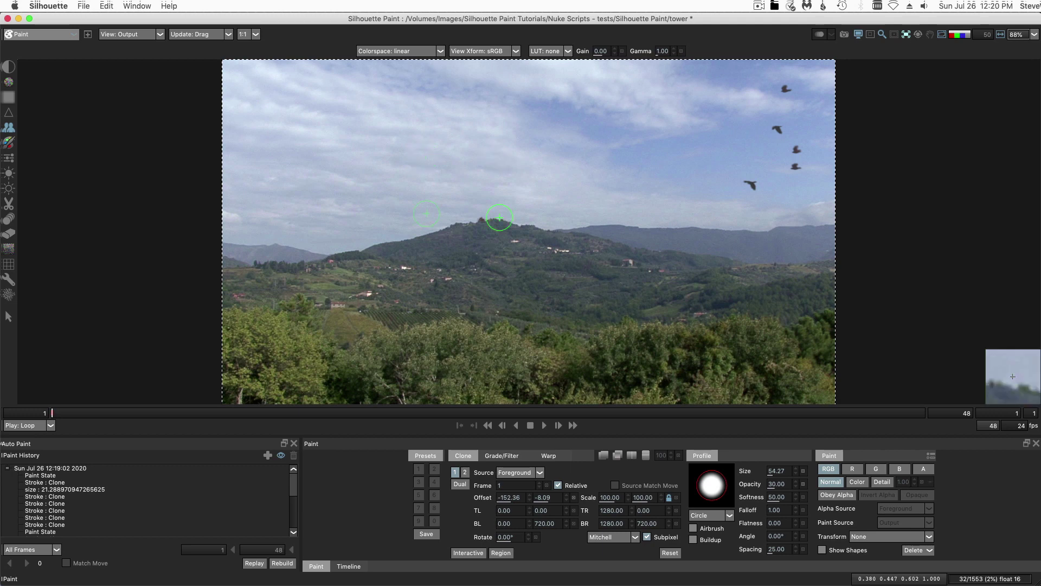
click(80, 470)
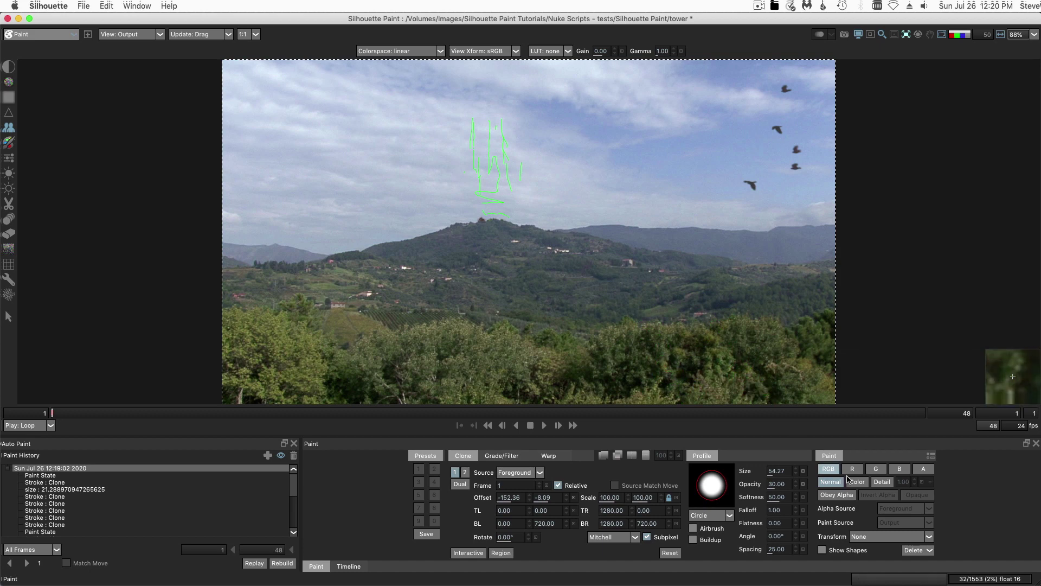
click(928, 537)
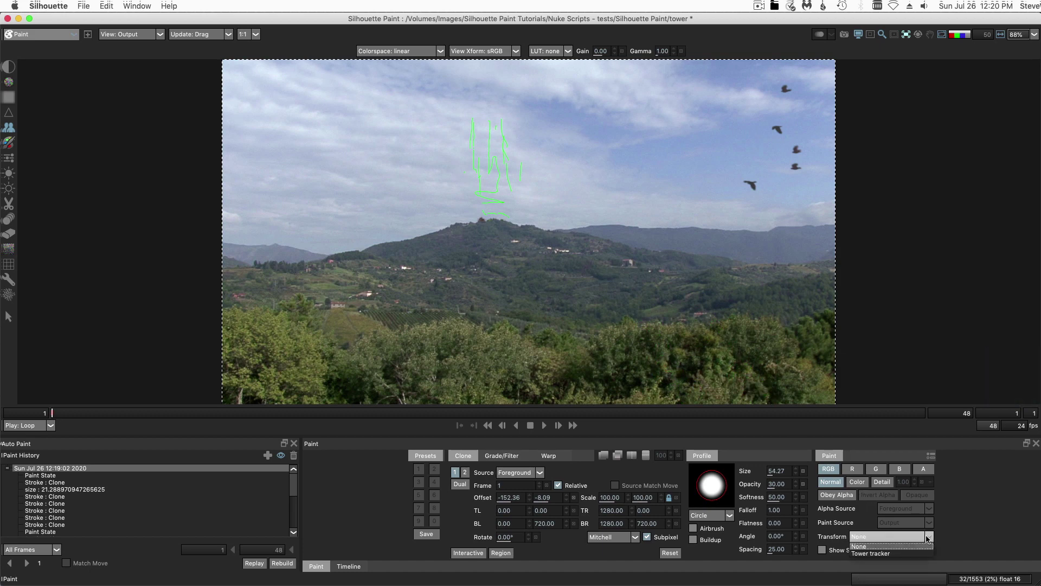
click(891, 553)
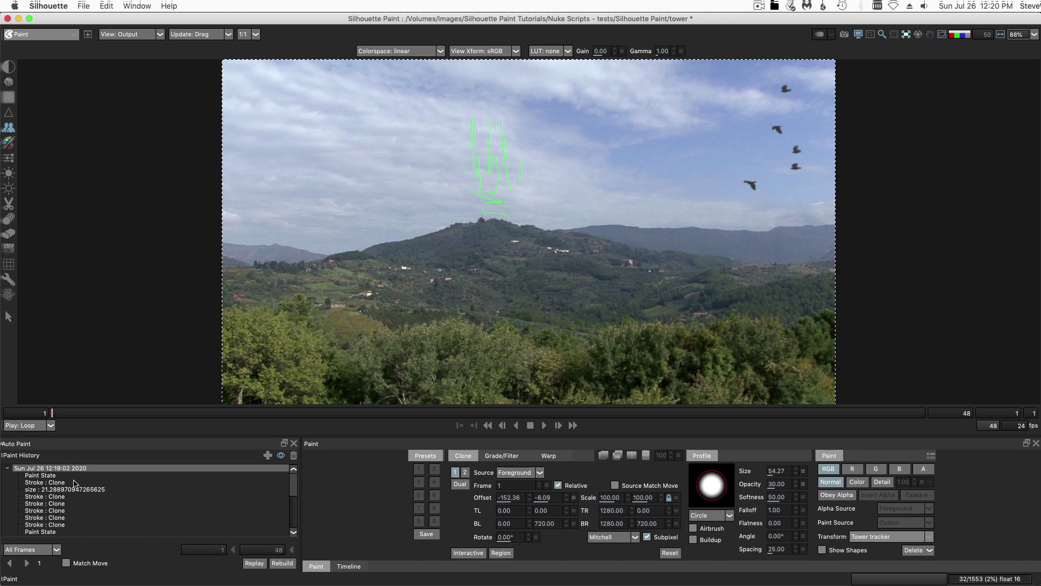
Apply the selected paint strokes to all frames with Match Move enabled, and play back the result.
click(66, 563)
click(57, 551)
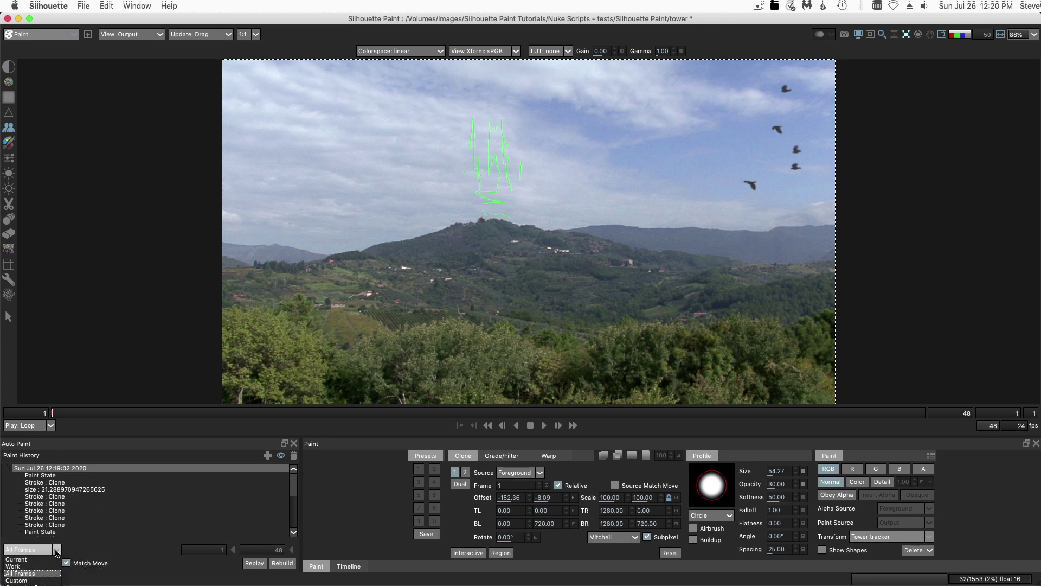
click(41, 574)
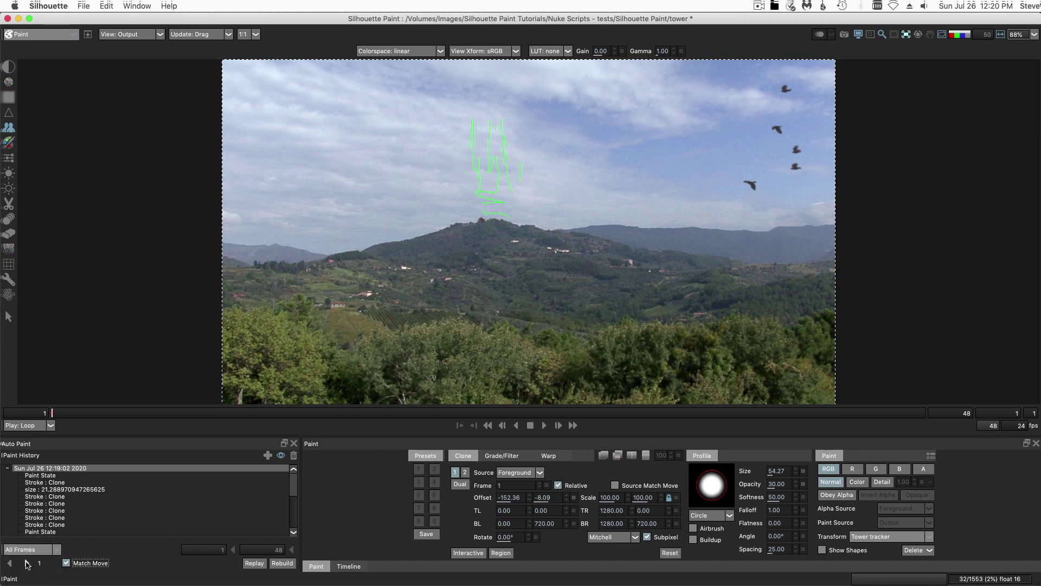
click(26, 563)
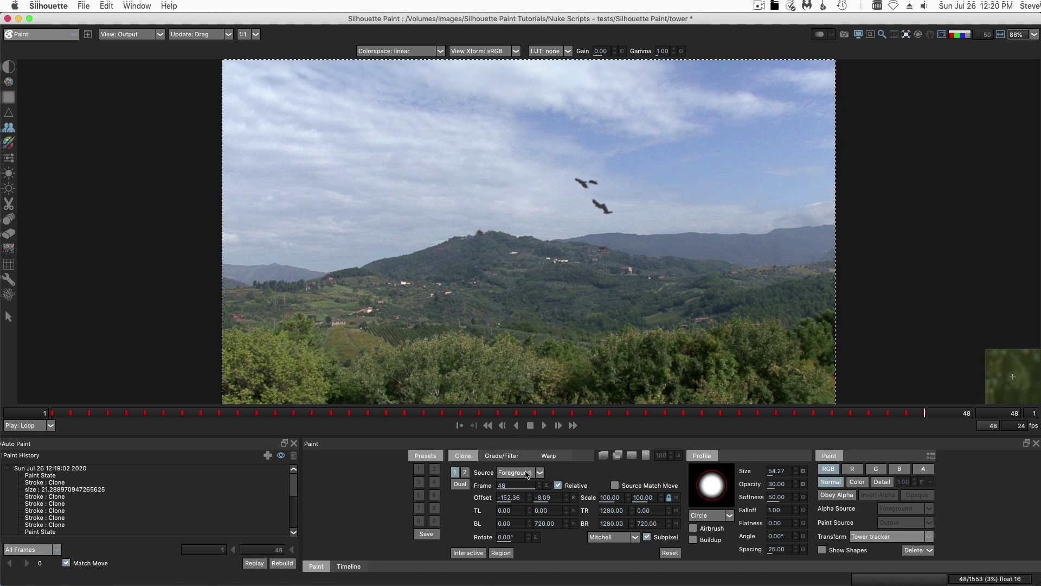
click(544, 426)
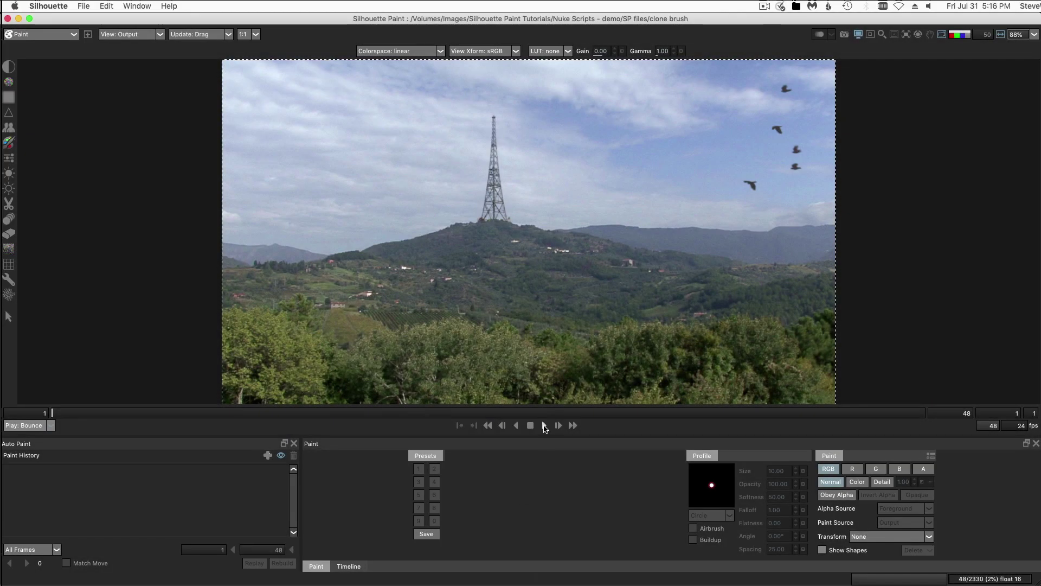
Play the original tower clip and stabilize the viewer with the tracking layer of the Roto node.
click(545, 425)
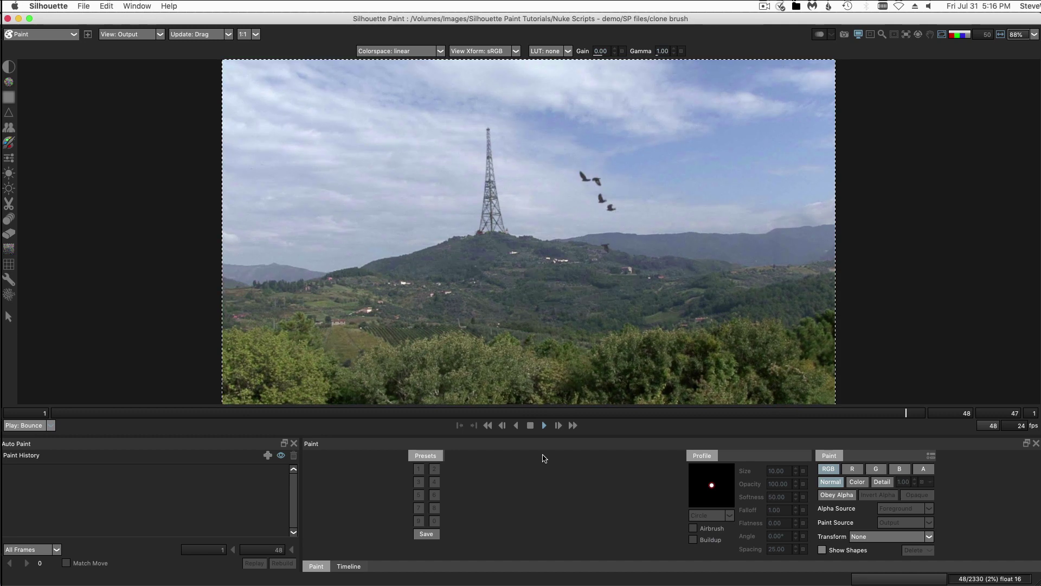
click(530, 425)
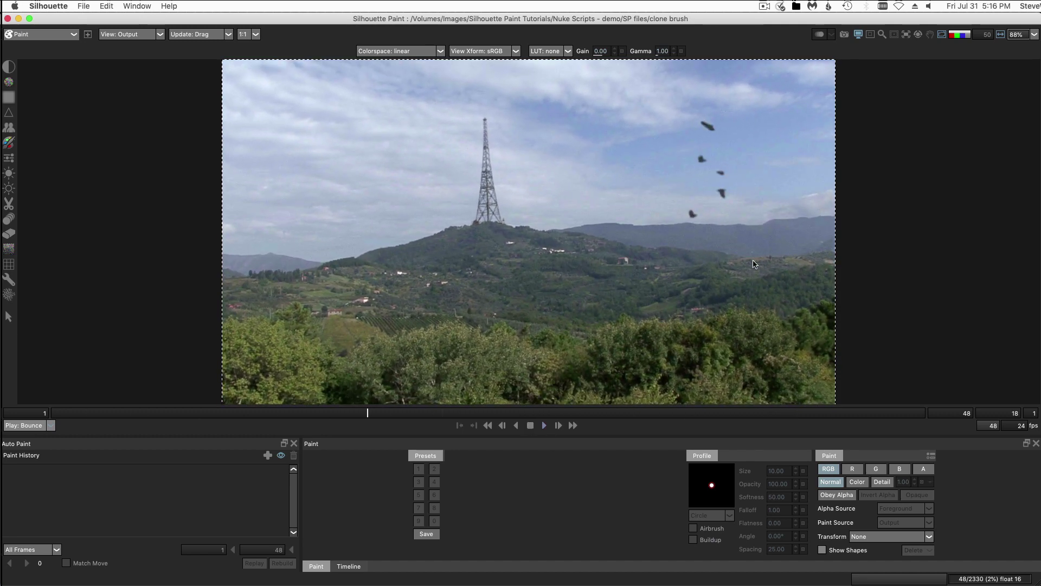
click(906, 35)
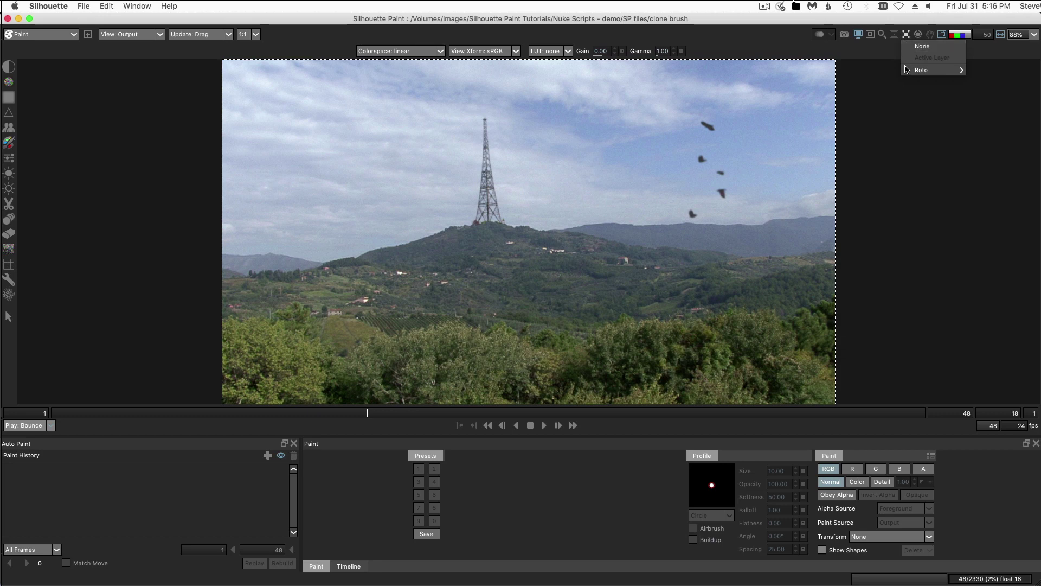
mouse_move(909, 70)
click(993, 70)
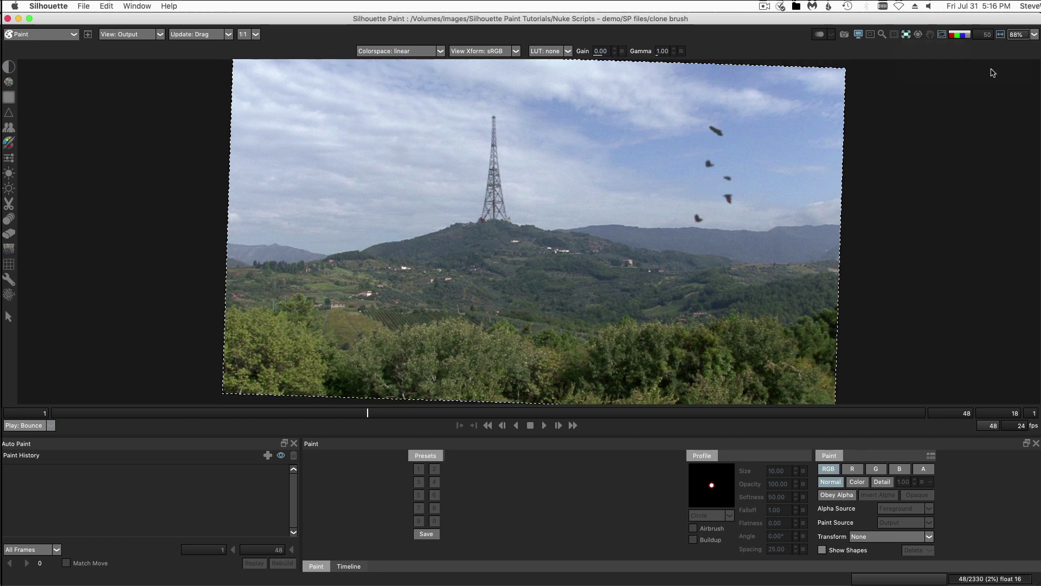
click(531, 427)
On the first frame, set the Clone brush's source frame to 48 with Relative disabled, and turn on the onion skin overlay.
click(489, 426)
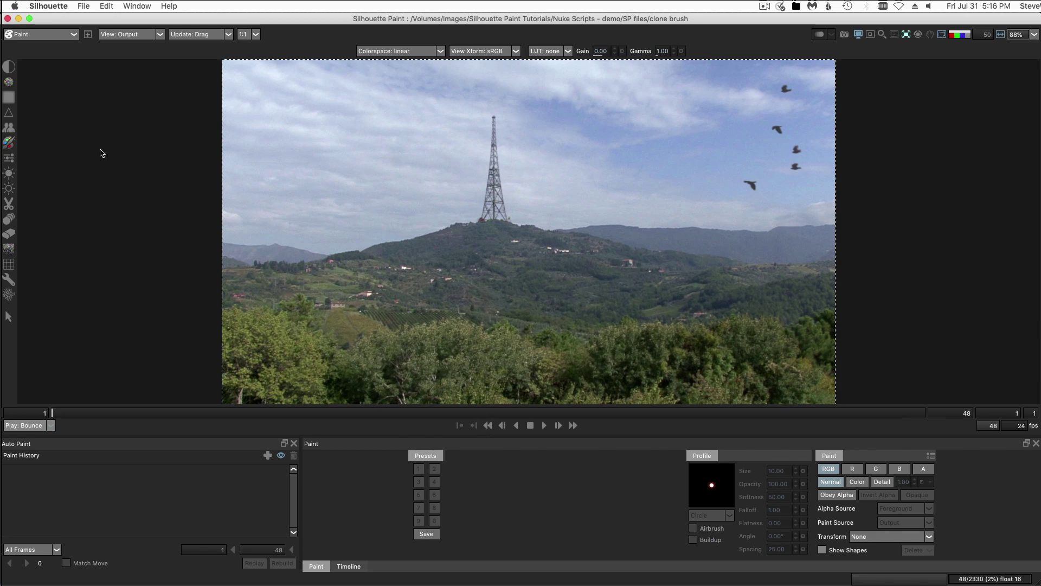
click(9, 128)
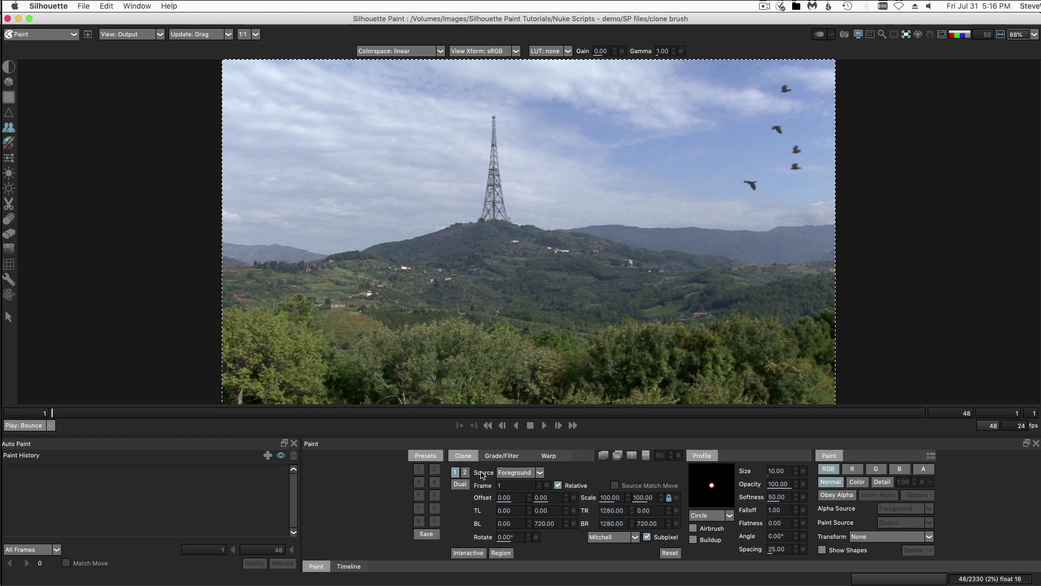
click(558, 486)
click(513, 483)
click(511, 485)
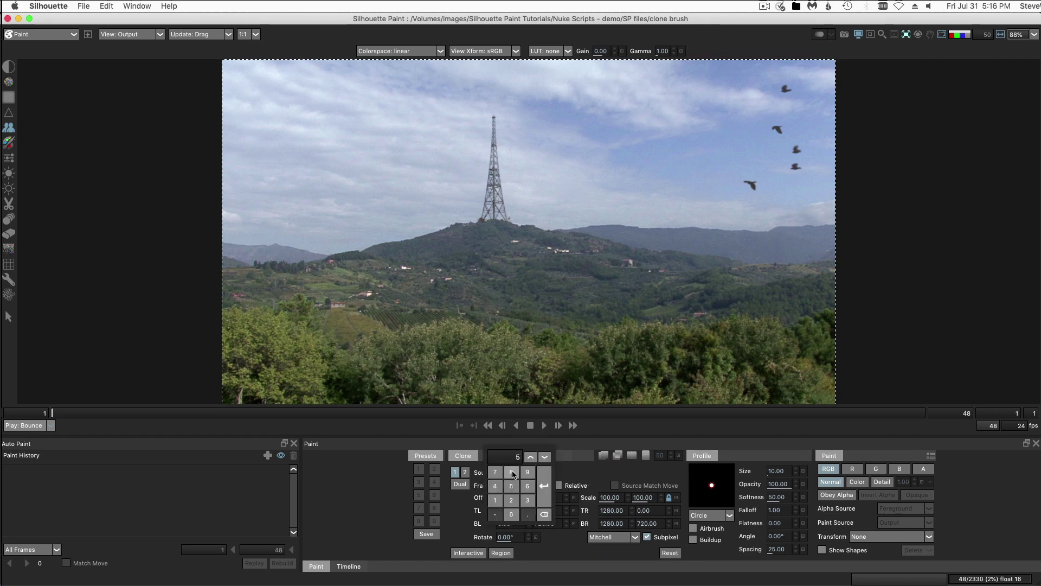
text(48)
key(Return)
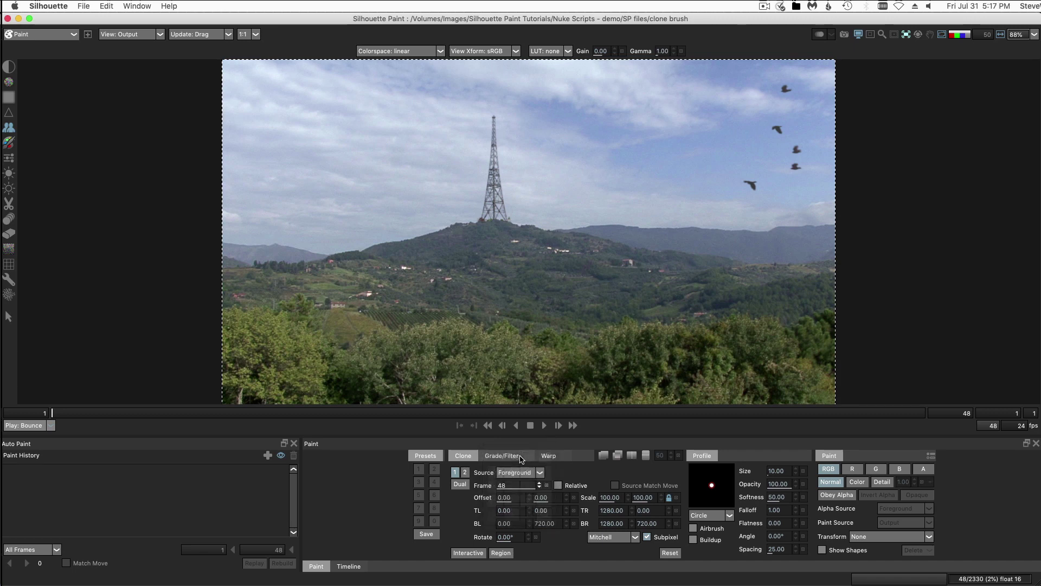
click(603, 456)
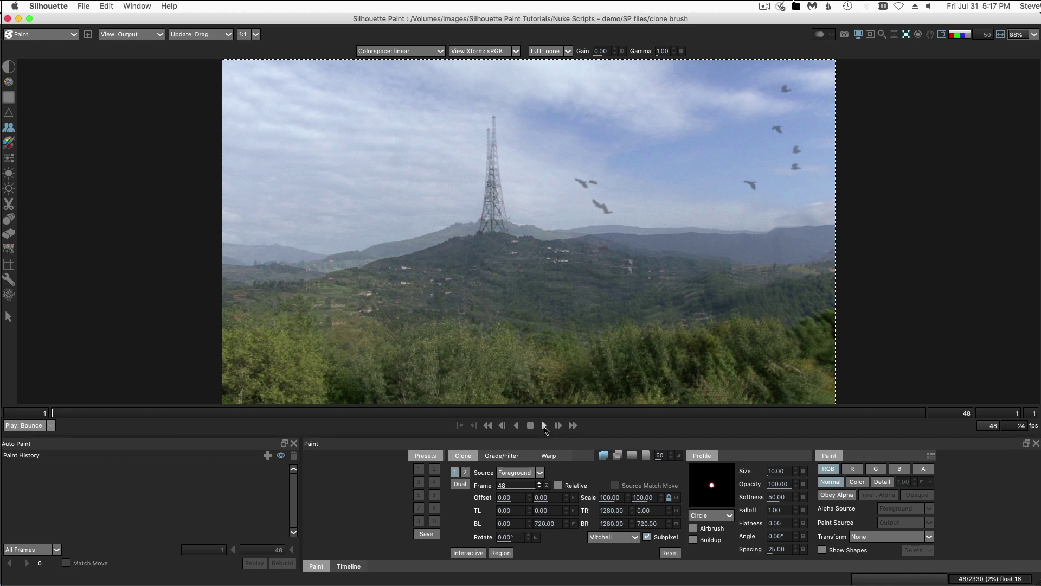
Play the shot with the frame 48 onion skin overlaid to check its alignment, and return to the first frame.
click(544, 425)
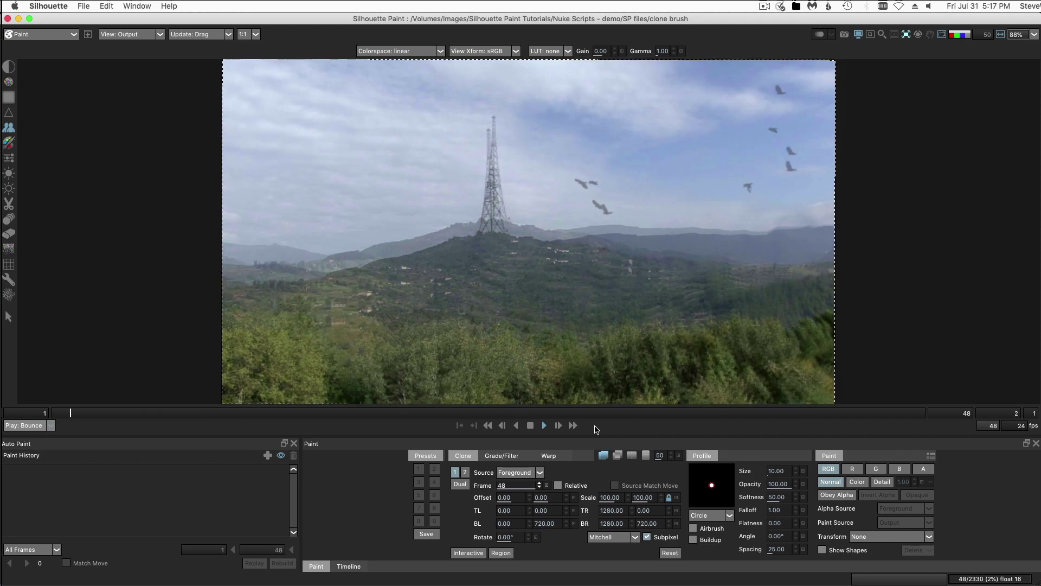
click(531, 426)
click(530, 427)
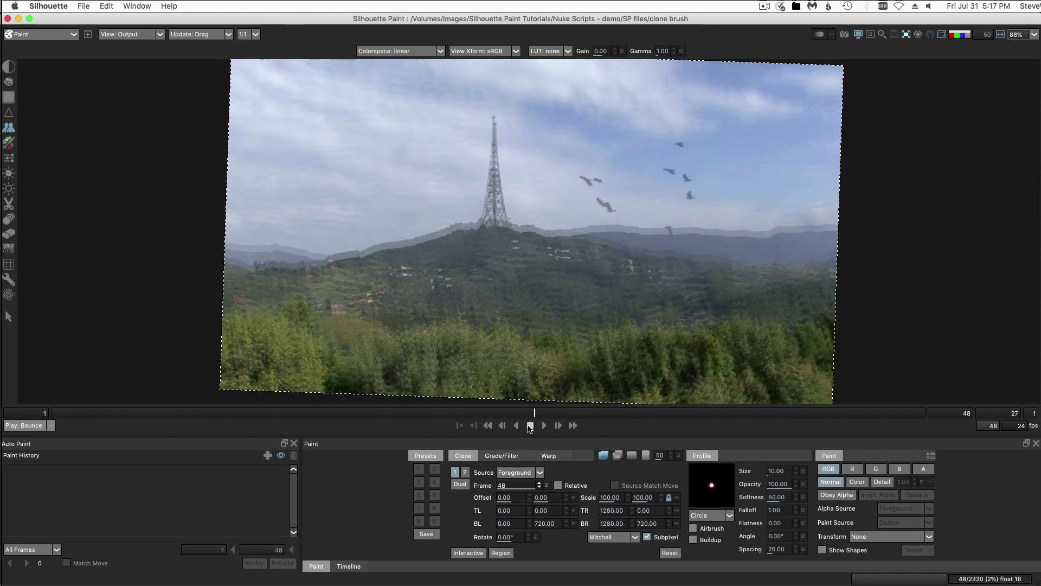
click(488, 426)
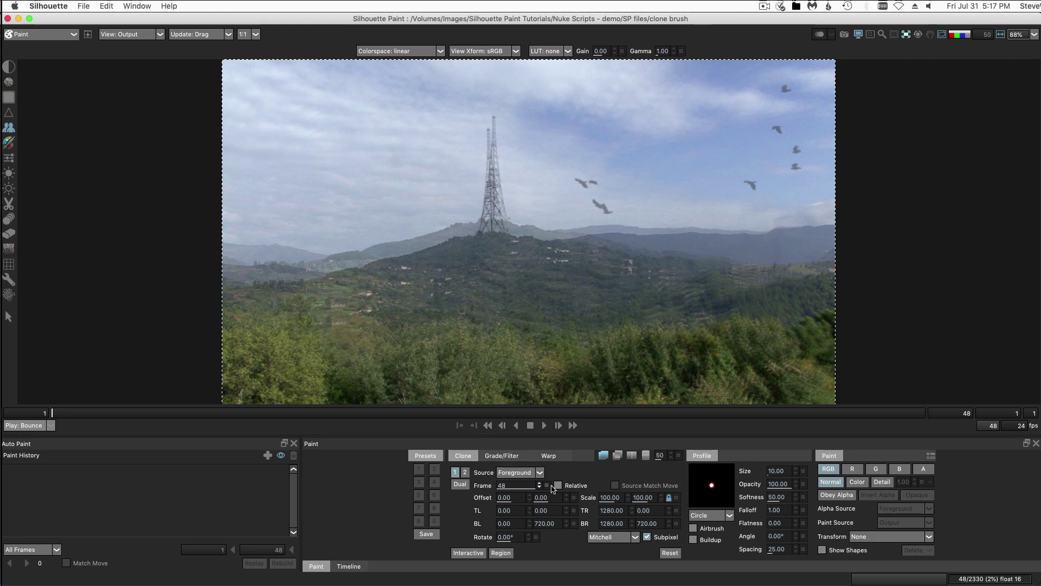
Set the paint transform to BG Tracker and enable Source Match Move for the Clone brush.
click(915, 539)
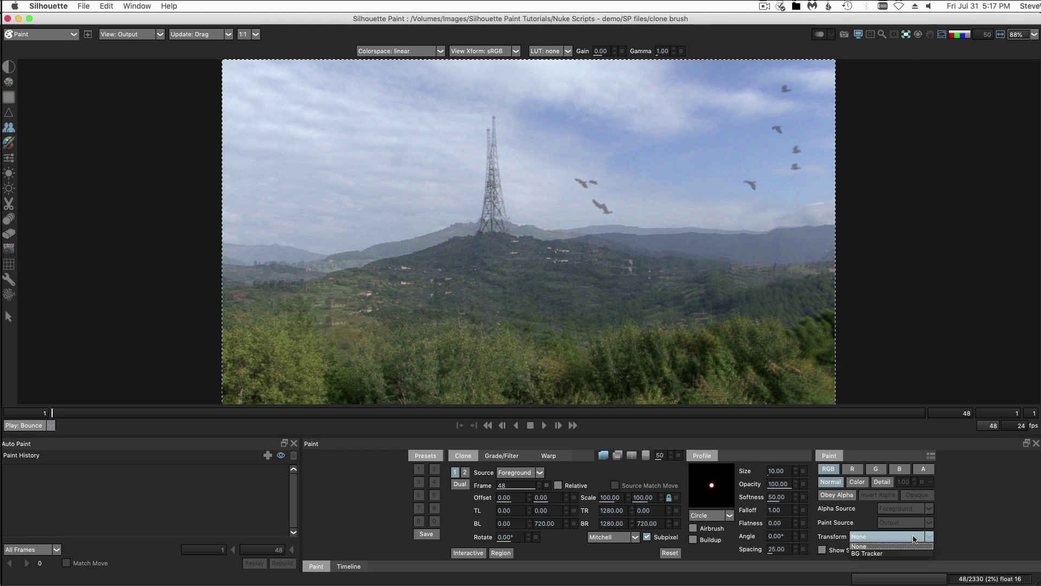
click(883, 554)
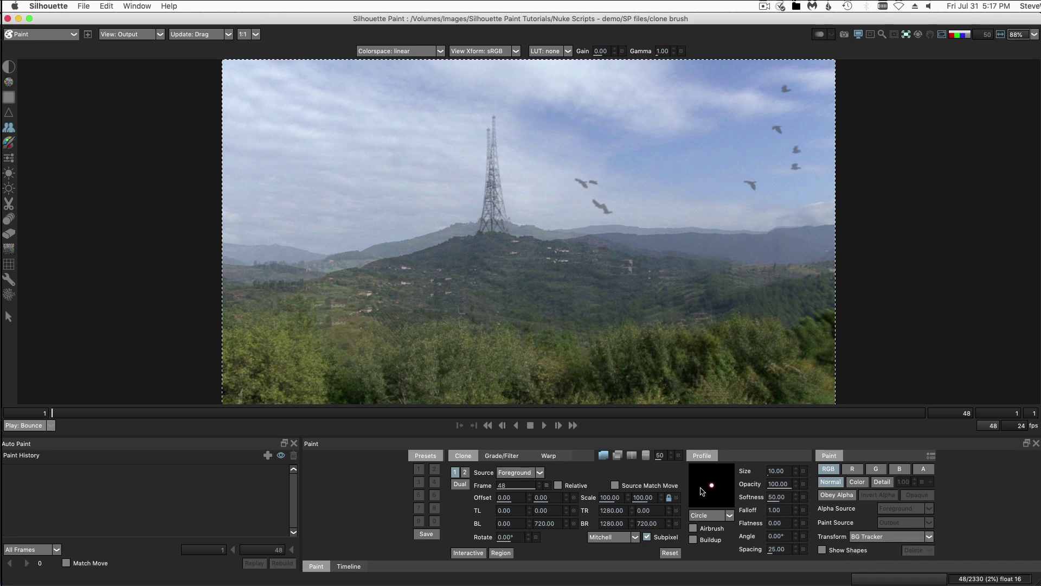
click(615, 485)
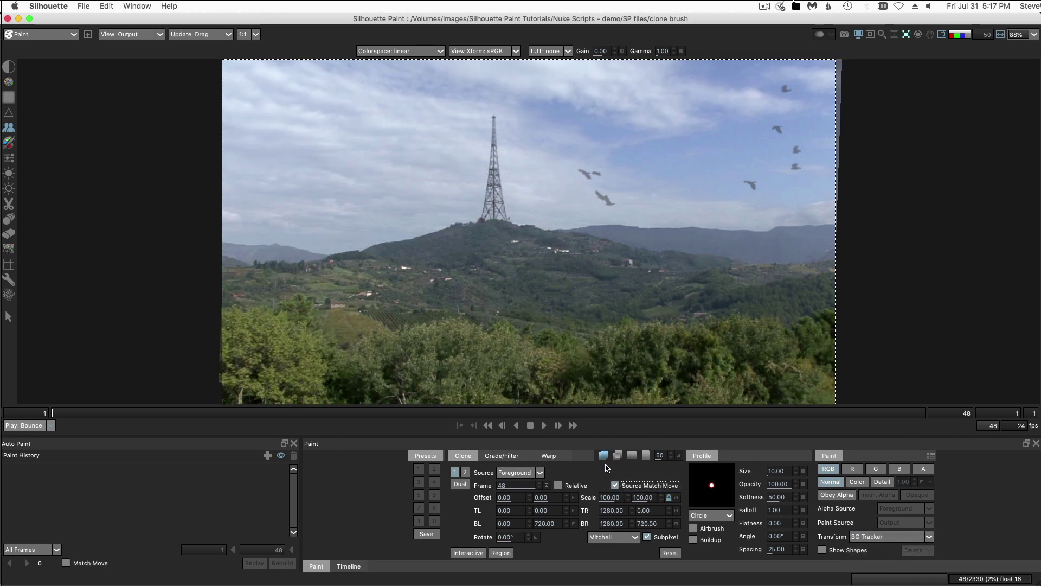
Play back the match-moved source overlay against the shot, and return to frame 1.
click(544, 426)
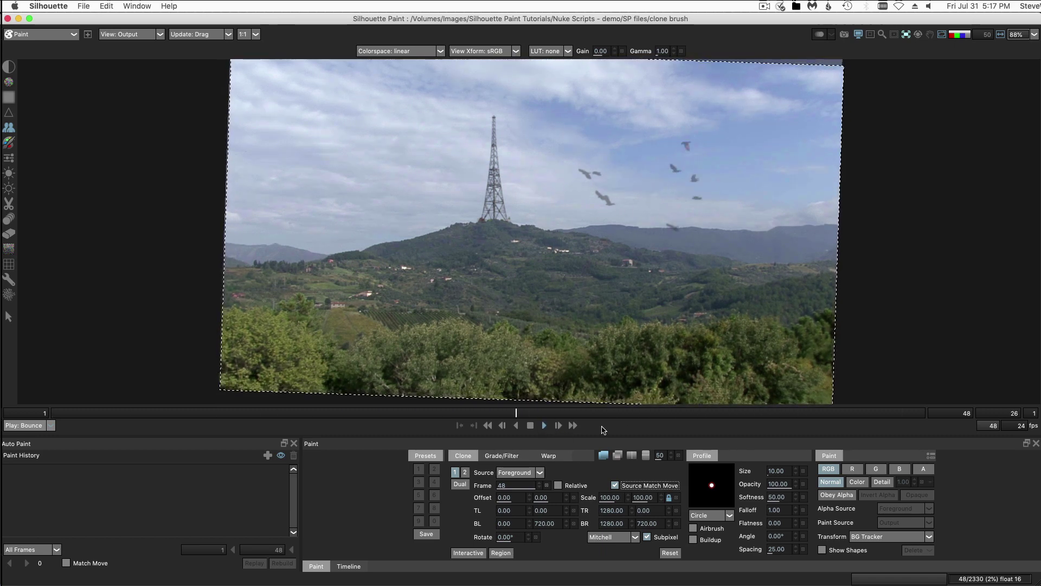
click(530, 426)
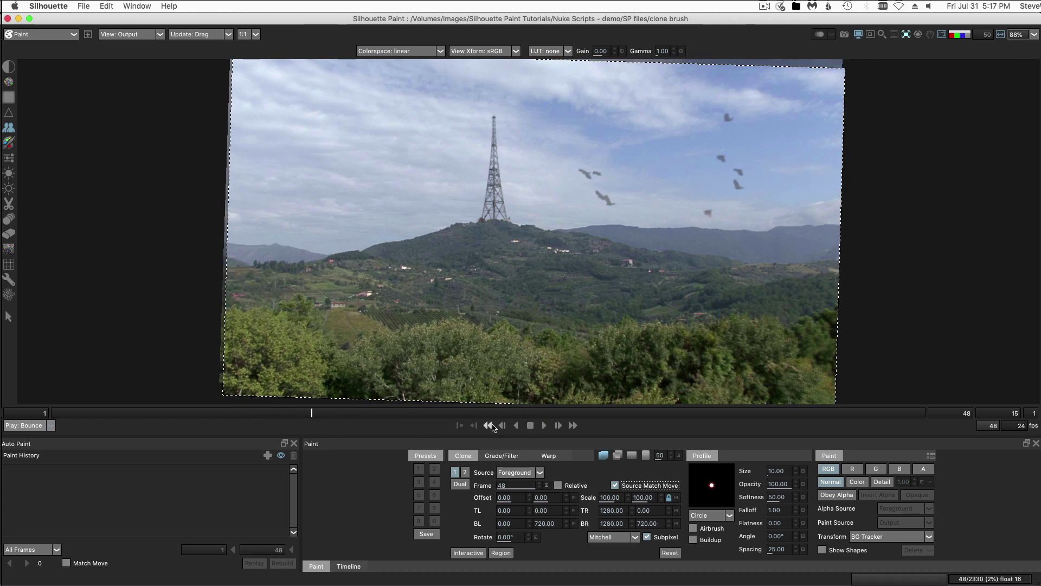
click(488, 425)
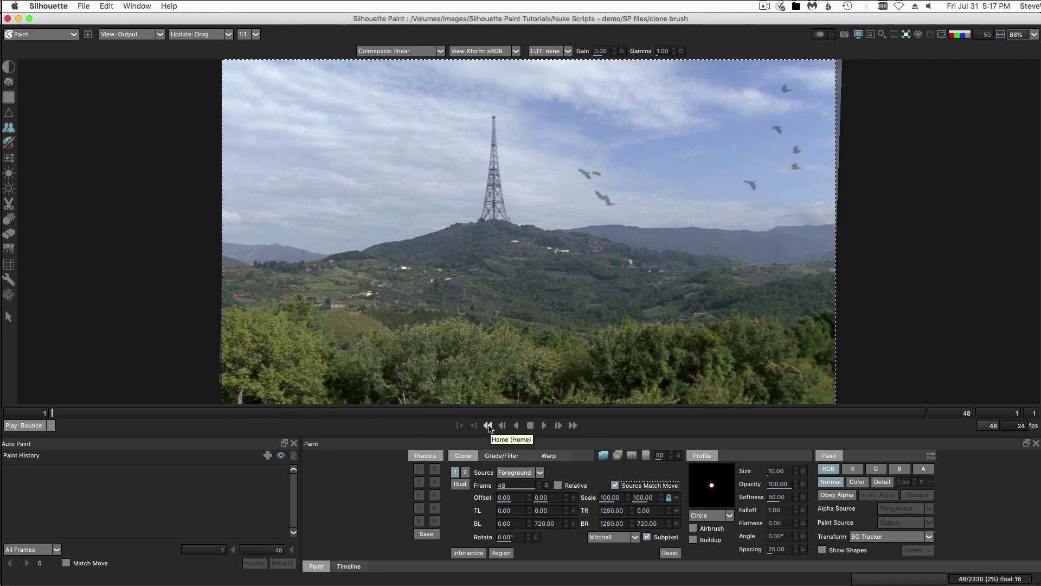
Turn off the onion skin and clone out the five birds in the sky on frame 1 with a brush size of about 46.
click(603, 456)
scroll(793, 66, up, 5)
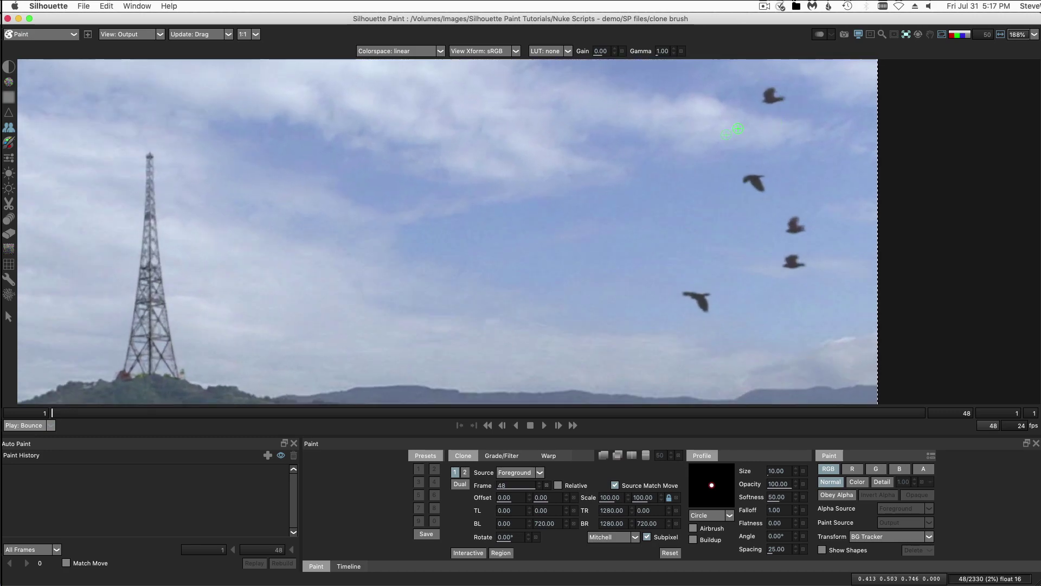
mouse_move(727, 134)
mouse_down()
mouse_move(775, 121)
mouse_move(768, 89)
mouse_move(788, 106)
mouse_up()
mouse_move(744, 181)
mouse_down()
mouse_move(799, 229)
mouse_move(788, 281)
mouse_up()
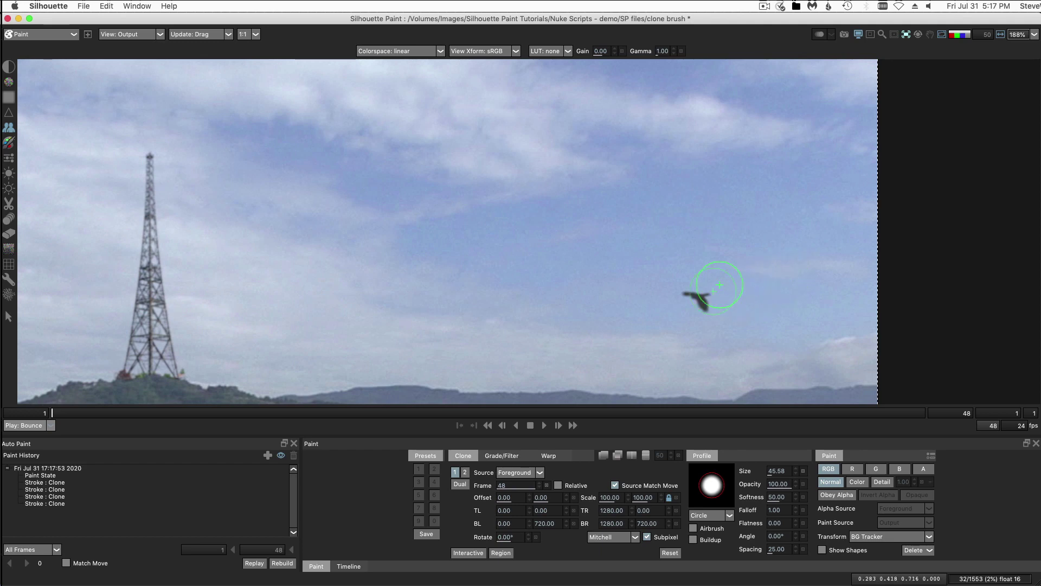
drag(693, 281, 707, 307)
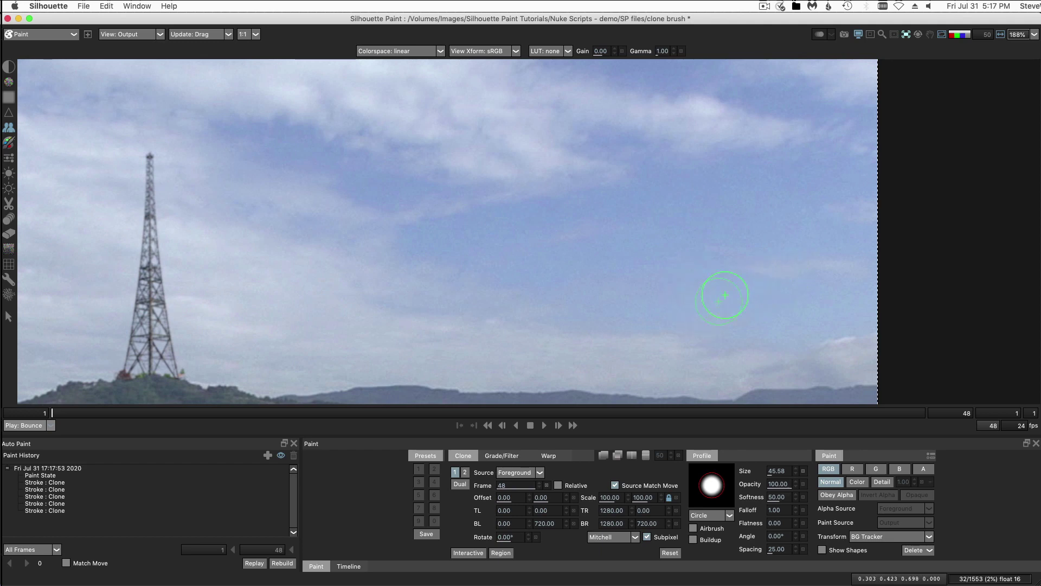
Clone out the five birds in the sky on frame 2.
key(x)
drag(755, 85, 765, 96)
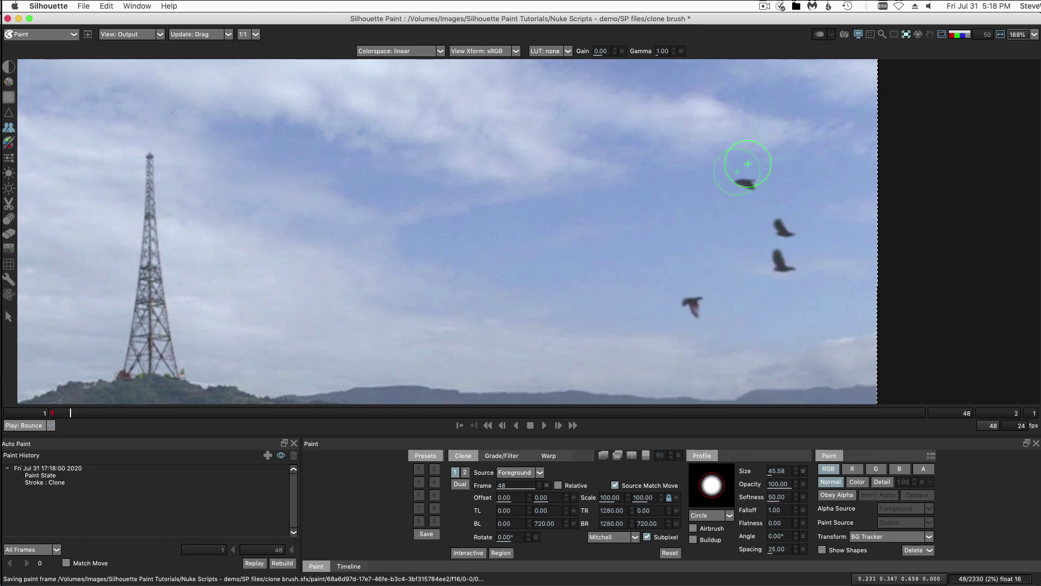
mouse_move(748, 163)
mouse_down()
mouse_move(727, 177)
mouse_move(765, 193)
mouse_move(798, 250)
mouse_move(773, 242)
mouse_move(786, 269)
mouse_up()
drag(684, 281, 702, 315)
Clone out the five birds in the sky on frame 3, and fit the whole image in the viewer.
key(x)
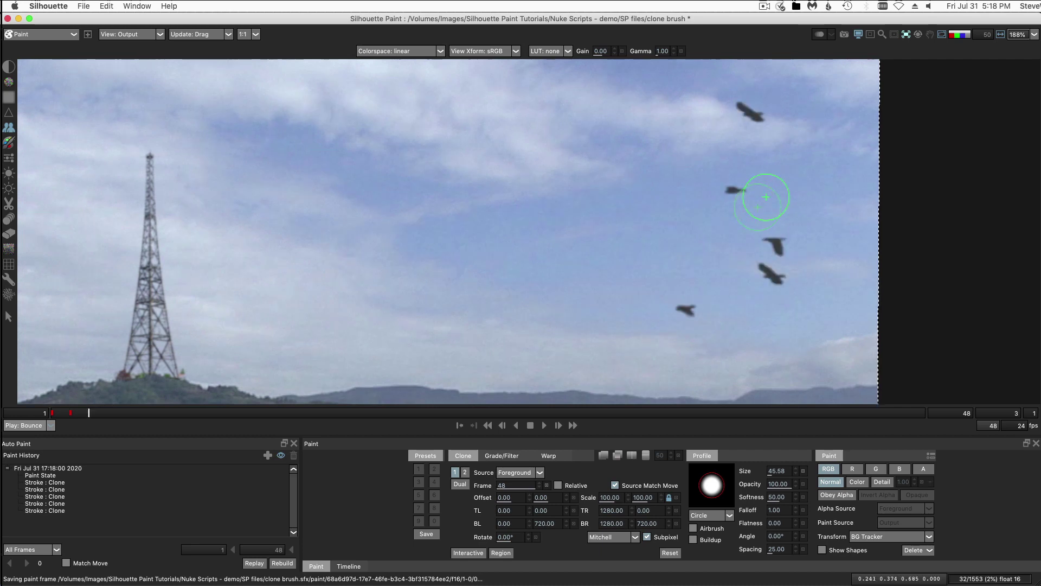
drag(724, 97, 775, 125)
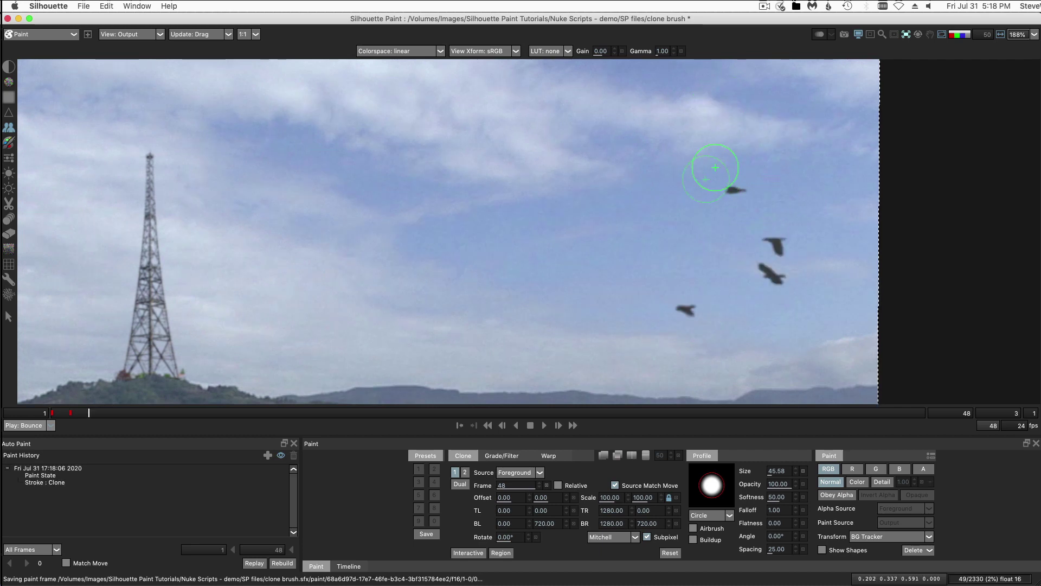
mouse_move(721, 181)
mouse_down()
mouse_move(749, 200)
mouse_move(786, 257)
mouse_move(748, 246)
mouse_move(779, 287)
mouse_up()
drag(671, 291, 694, 308)
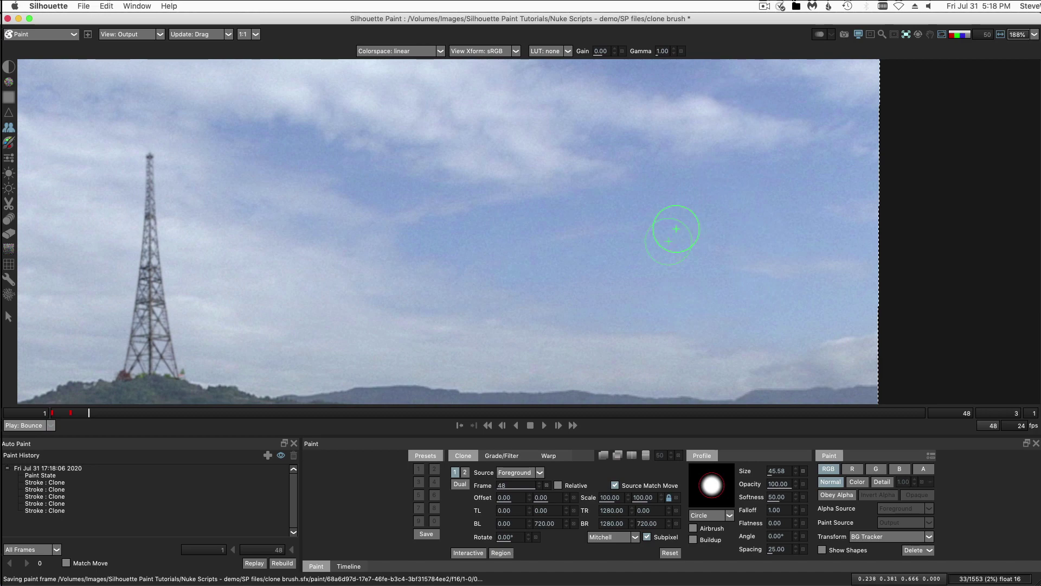
key(f)
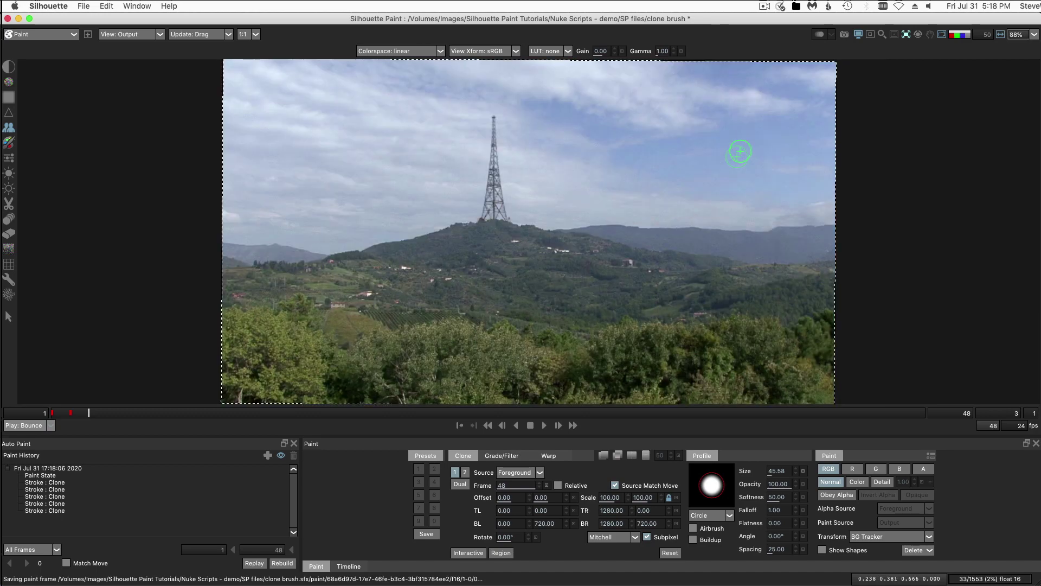
Go to frame 4 with the onion skin on, and switch the overlay to the difference comparison.
click(604, 456)
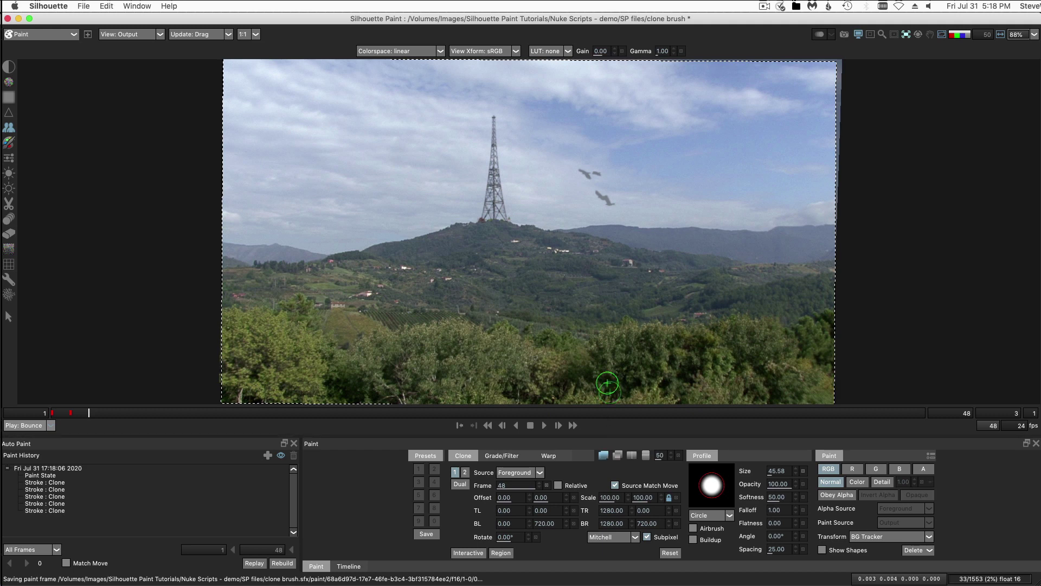
key(Right)
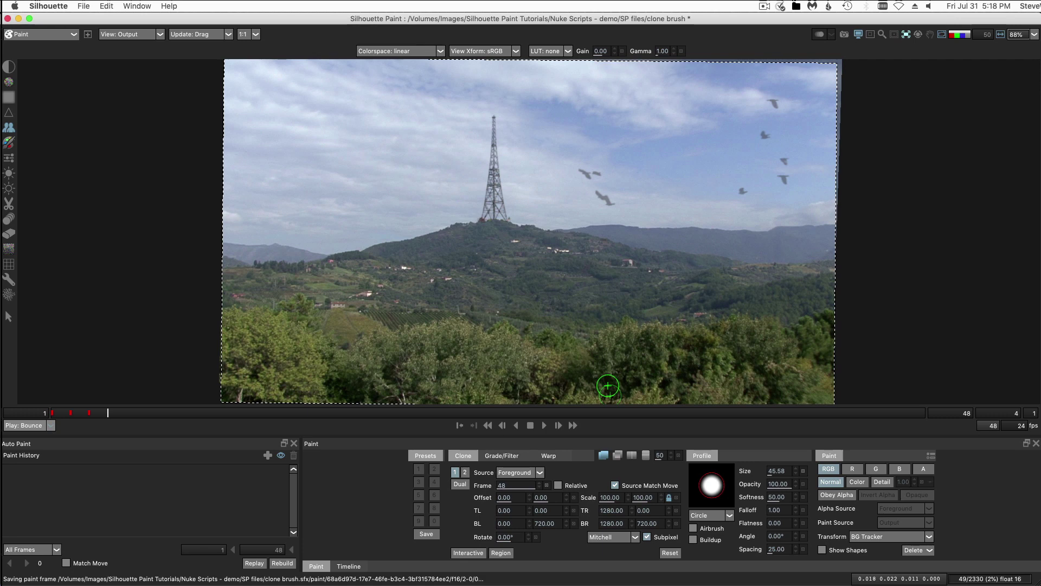
click(617, 456)
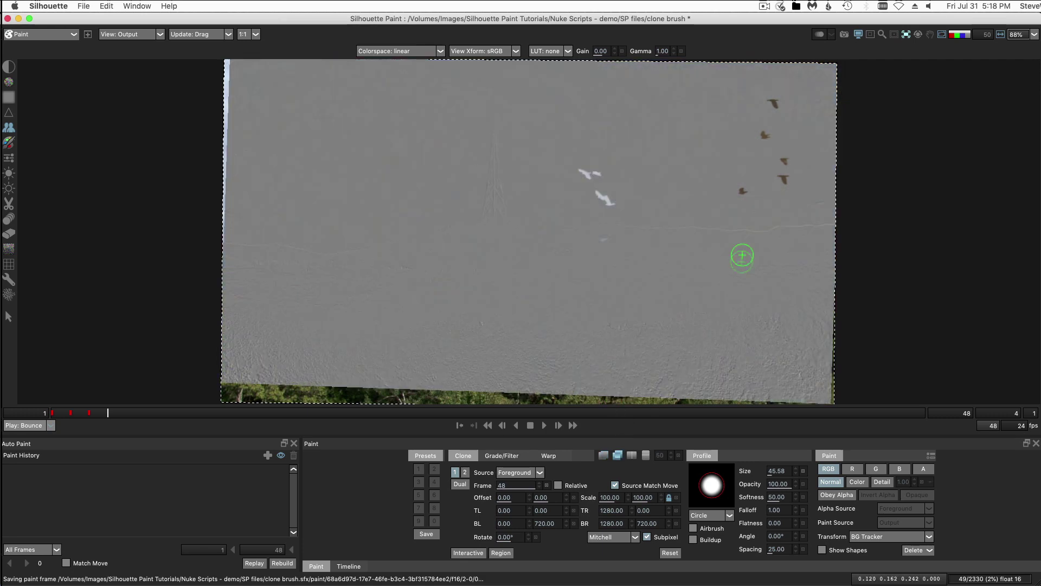
Nudge the clone source vertically up and down against the difference overlay, ending at a vertical offset of -0.72.
scroll(775, 236, up, 5)
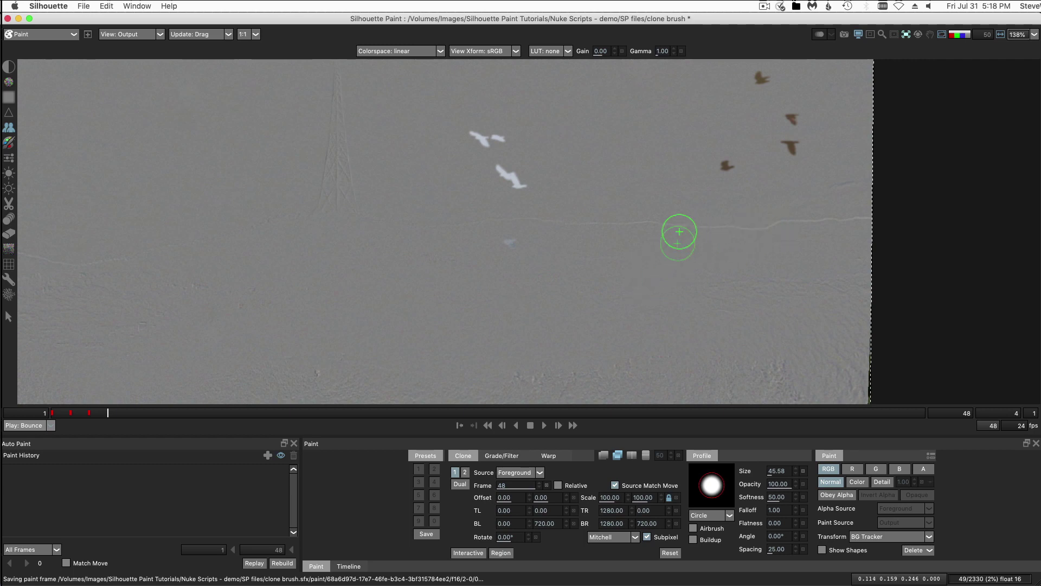
key(Down)
key(Down)
key(Down)
key(Down)
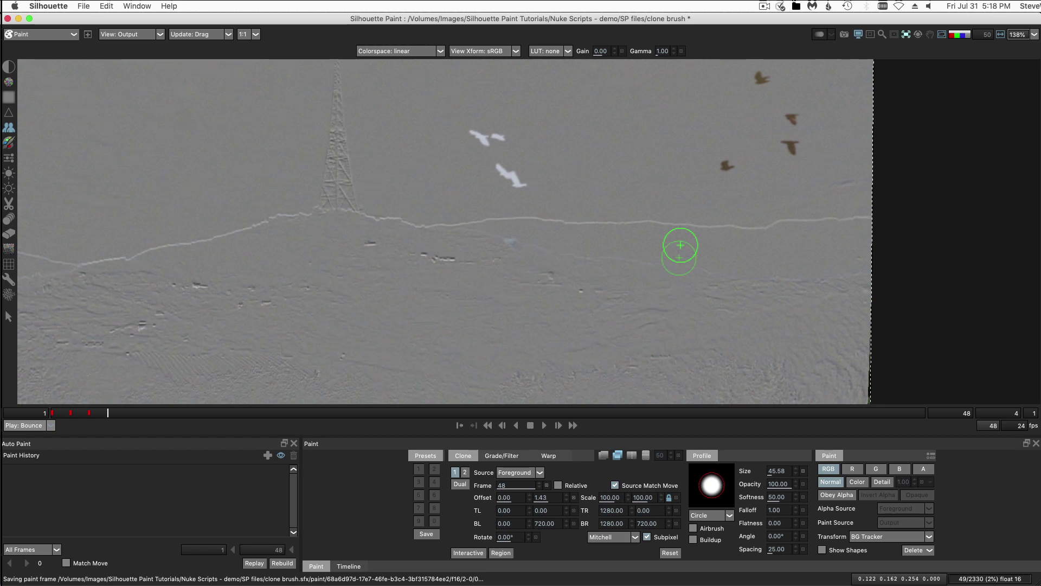
key(Up)
key(Up)
key(Up)
key(Up)
key(Up)
key(Up)
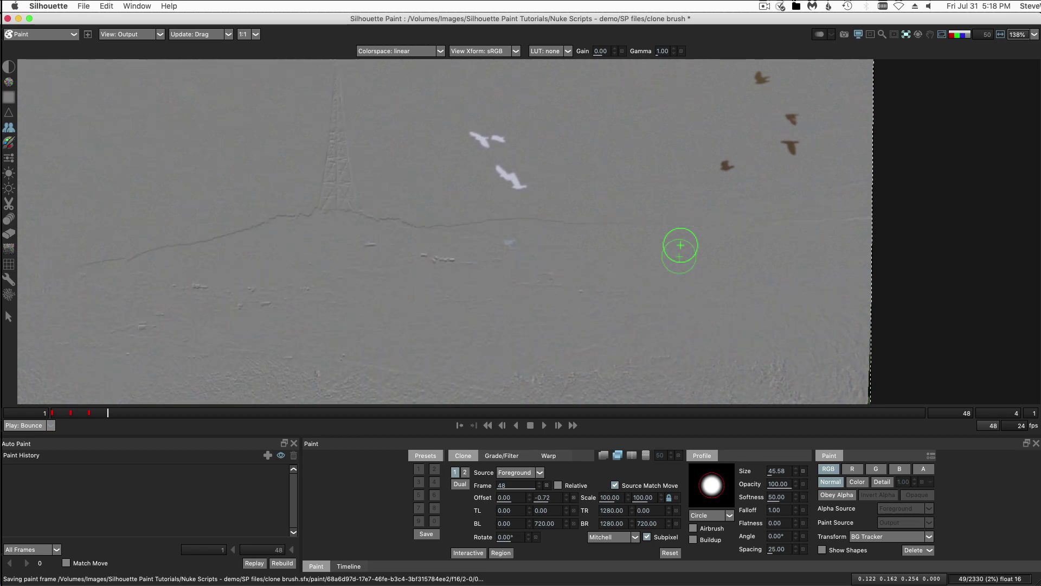
key(Down)
key(Down)
key(Up)
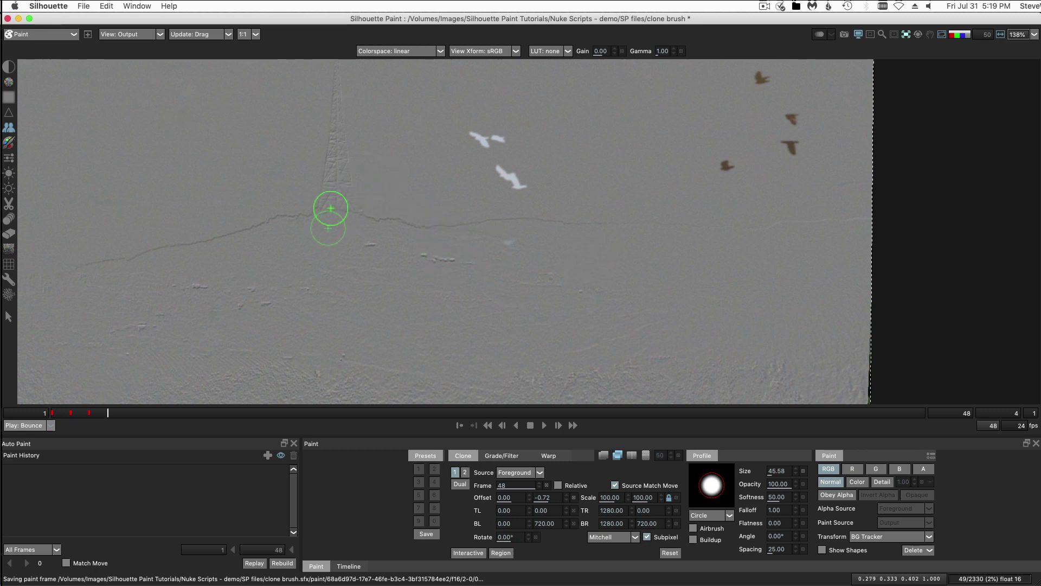
Rotate the clone source by 0.31° about a pivot at the tower's base, and nudge its vertical offset to 2.15.
key(o)
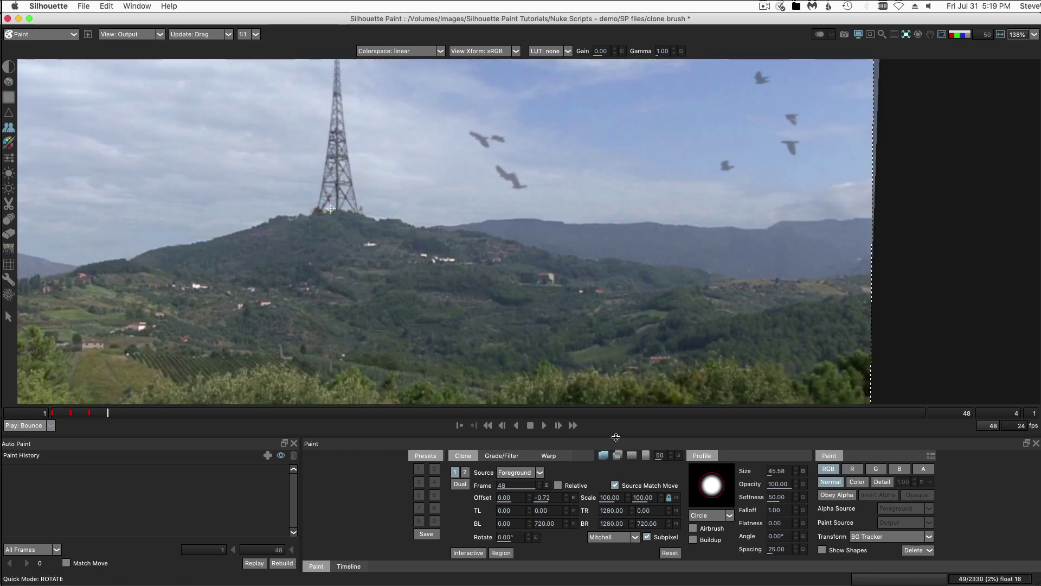
click(618, 456)
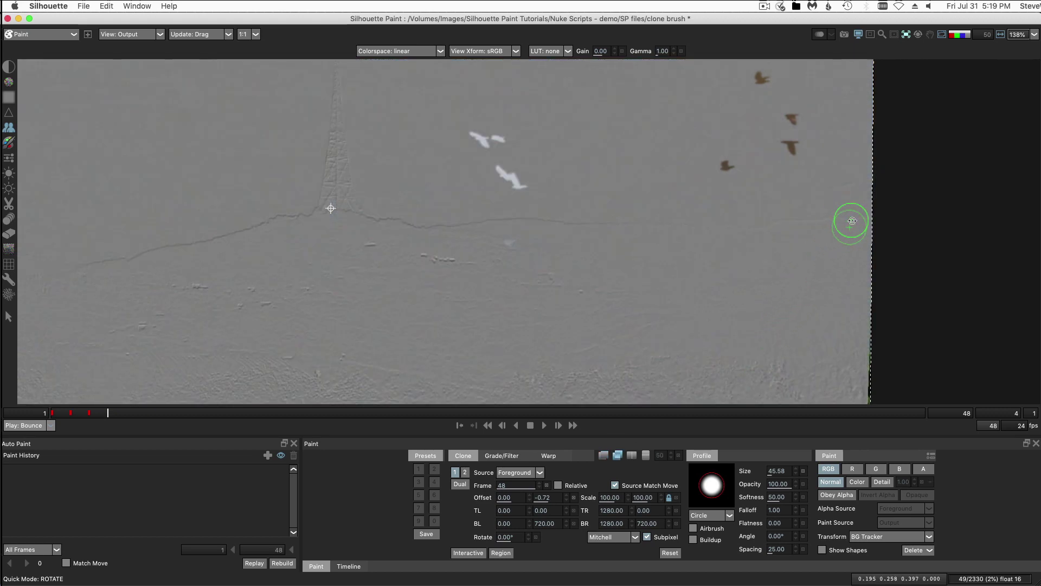
drag(854, 222, 854, 224)
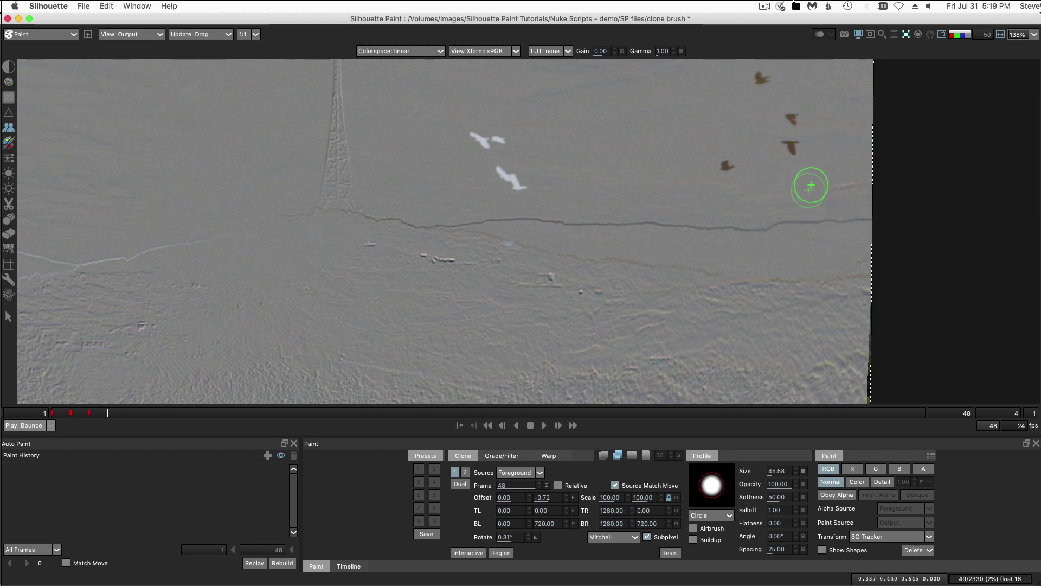
key(Up)
key(Up)
key(Up)
key(Up)
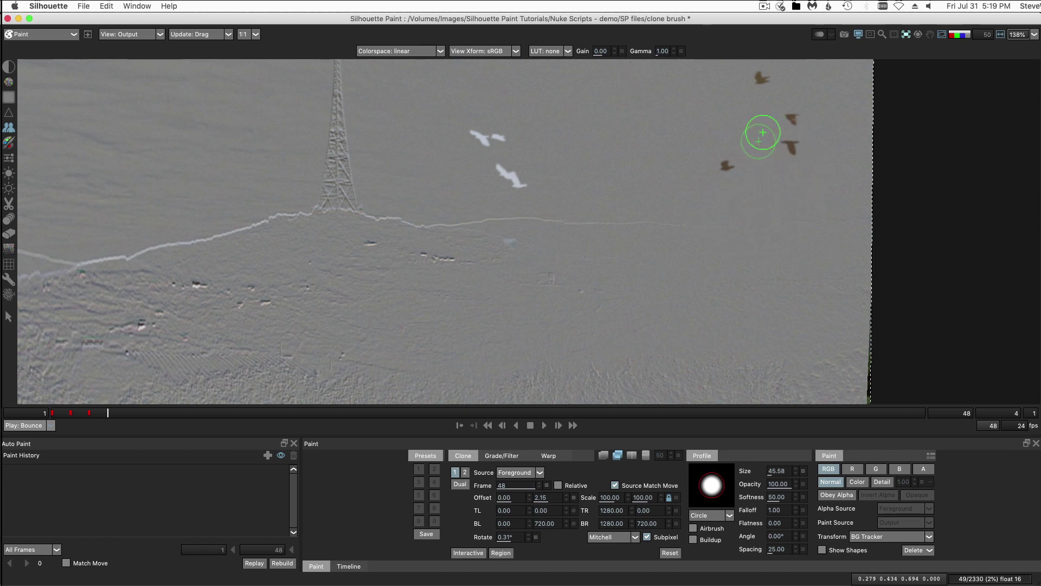
Turn off the difference overlay and clone out the five birds in the sky on frame 4.
click(618, 455)
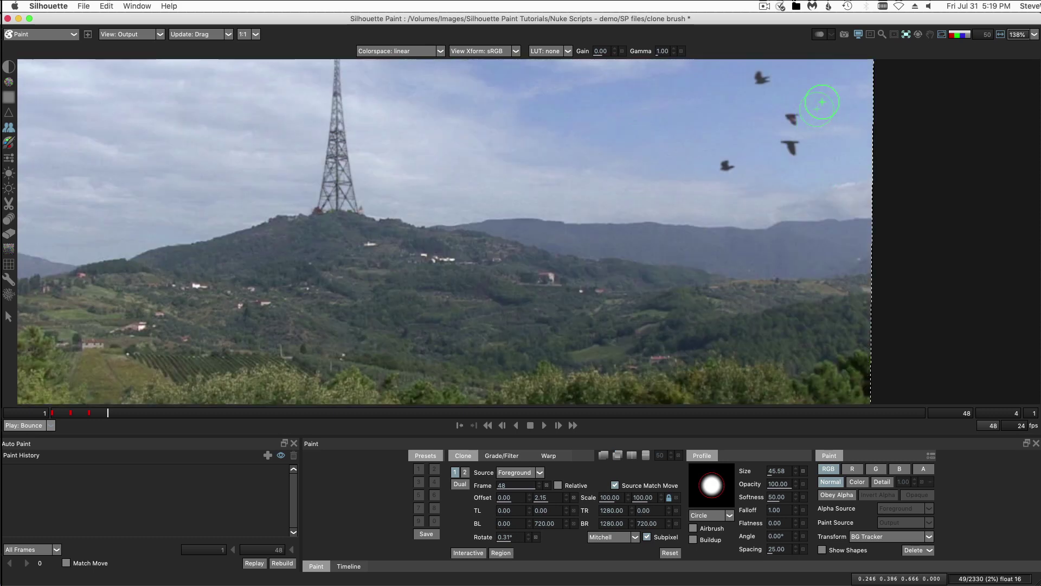
drag(822, 102, 784, 187)
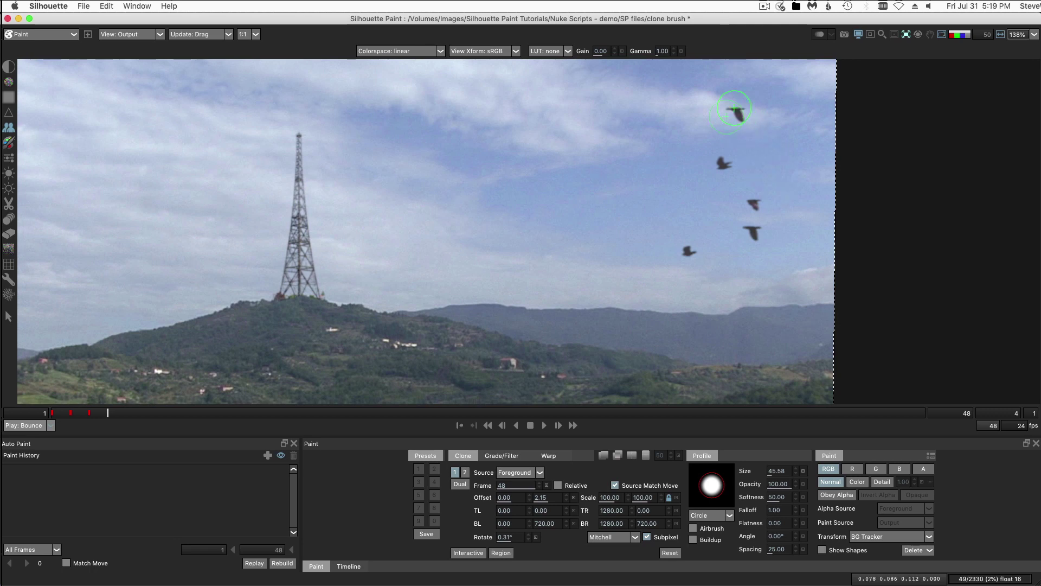
drag(735, 109, 741, 117)
drag(721, 158, 727, 165)
drag(750, 200, 755, 238)
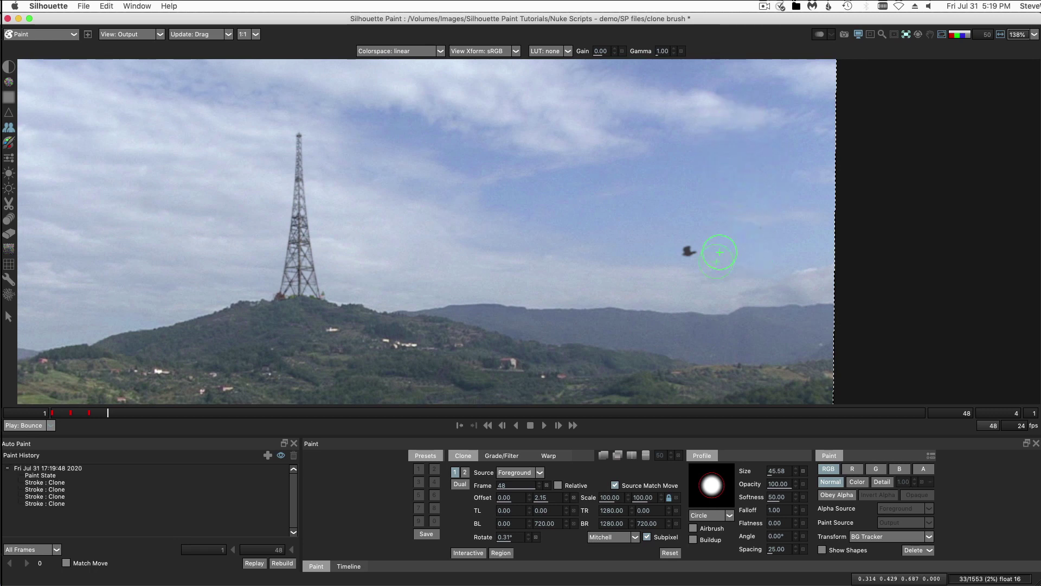
drag(685, 242, 697, 257)
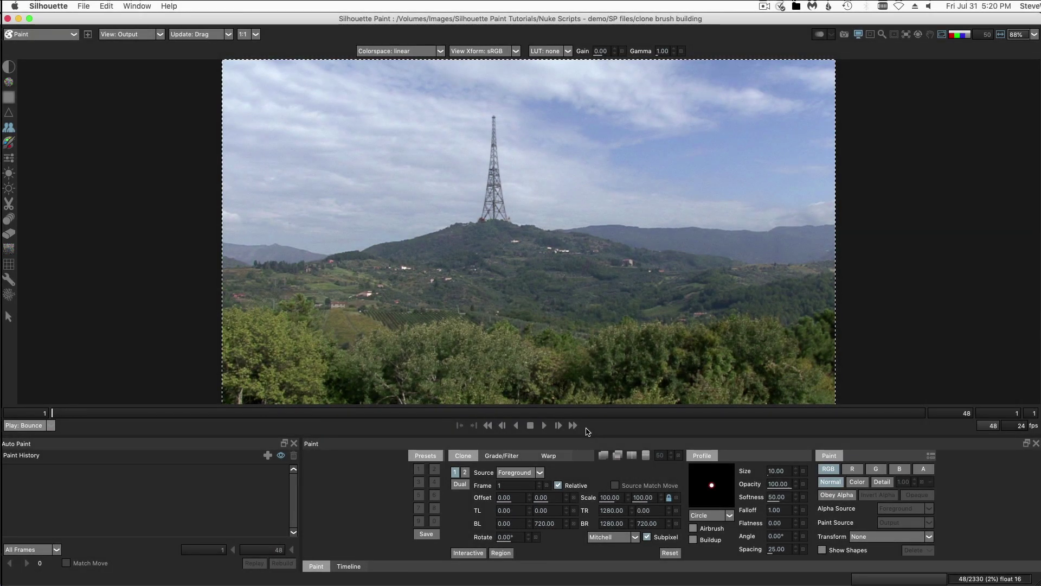
Play the unpainted shot in the clone brush building project, stop, and return to the first frame.
click(544, 425)
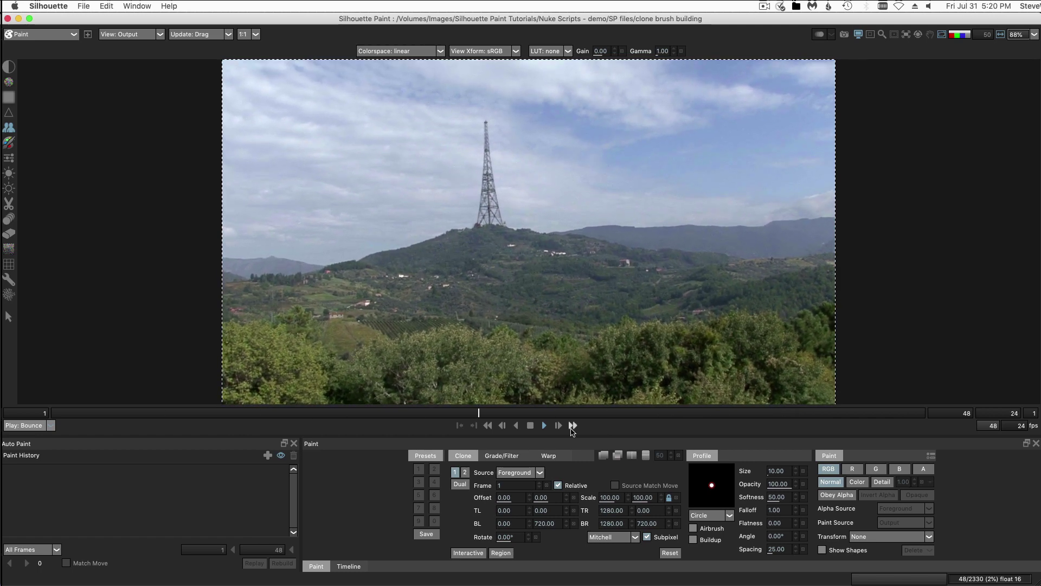
click(530, 427)
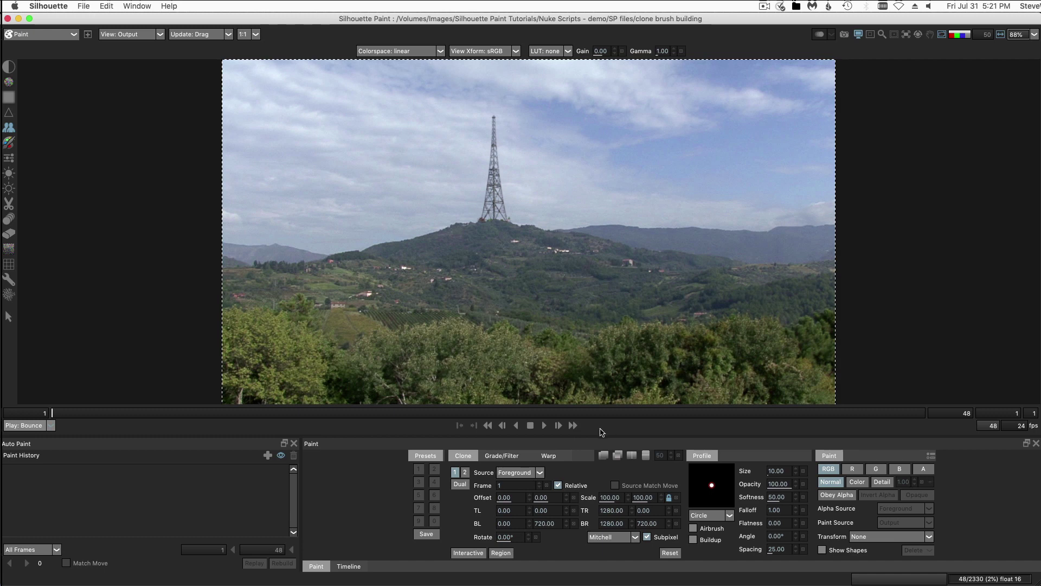
Set the clone source to Input 1 and overlay it on the shot as an onion skin.
click(539, 473)
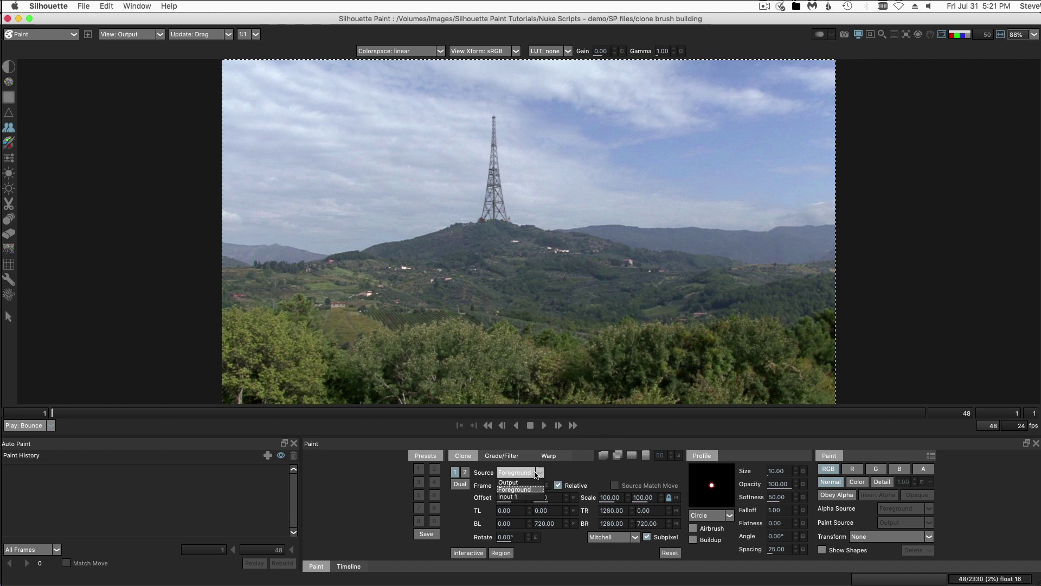
click(521, 497)
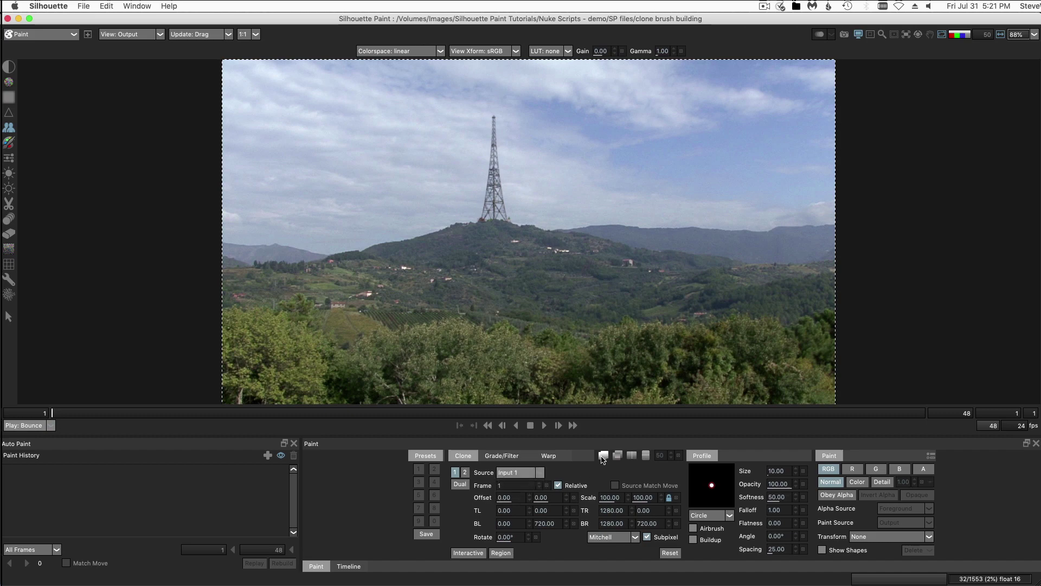
click(603, 457)
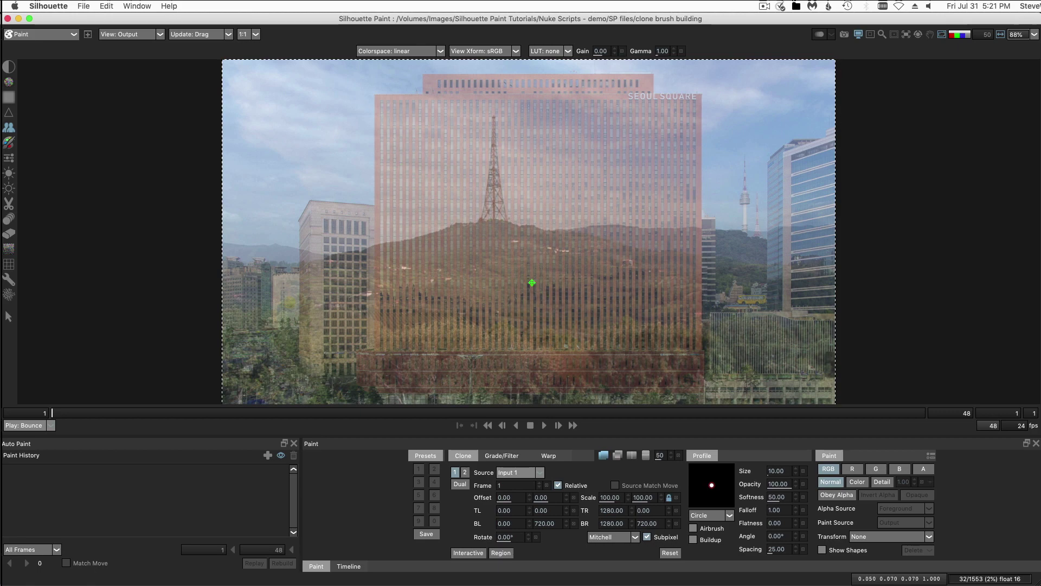
click(603, 457)
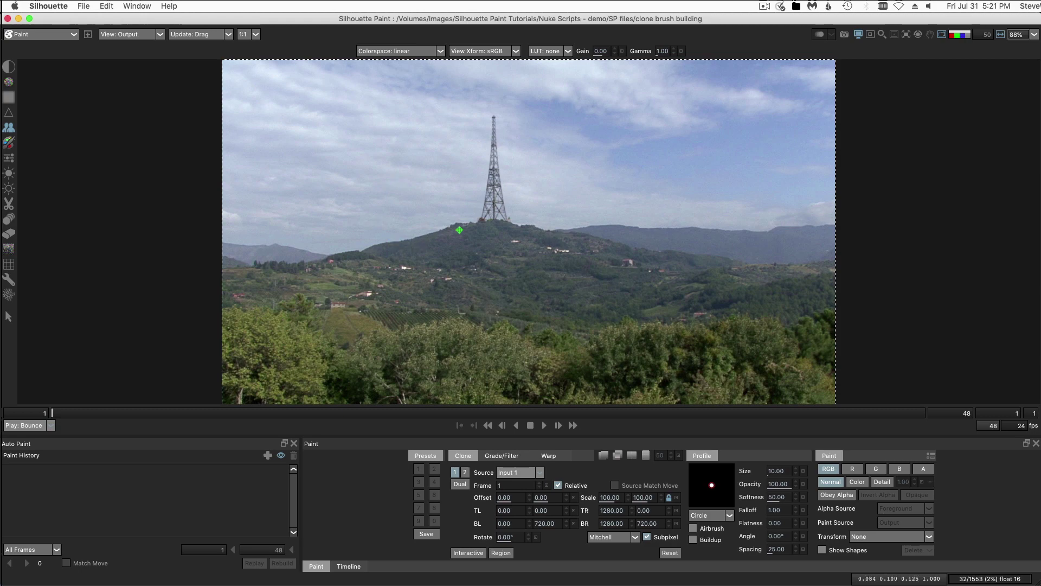
click(603, 455)
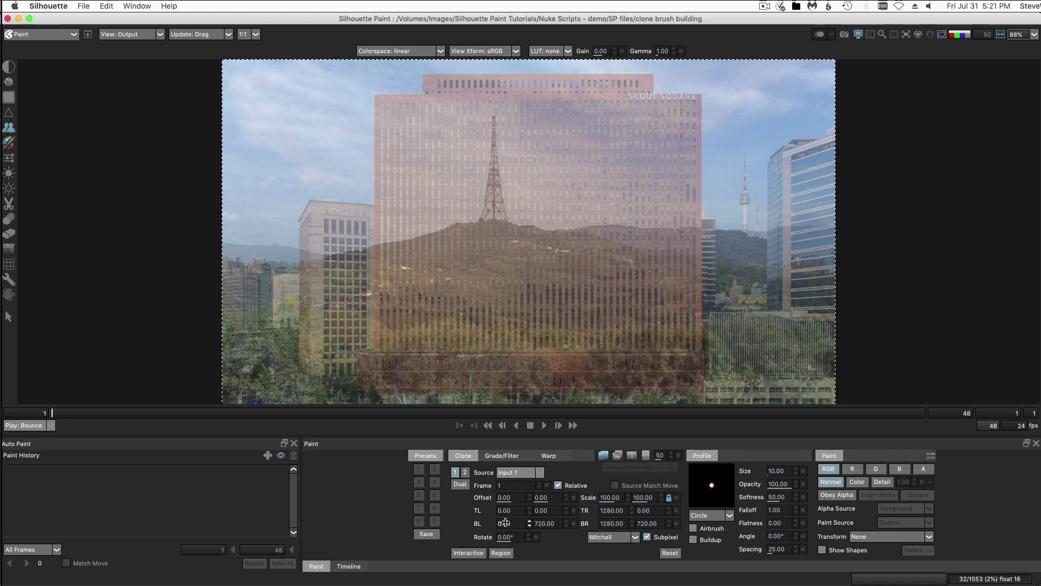
Interactively scale the clone source to about 19.44 and offset it to about 209.43, 3.40, placing the building on the hillside beside the tower.
click(468, 552)
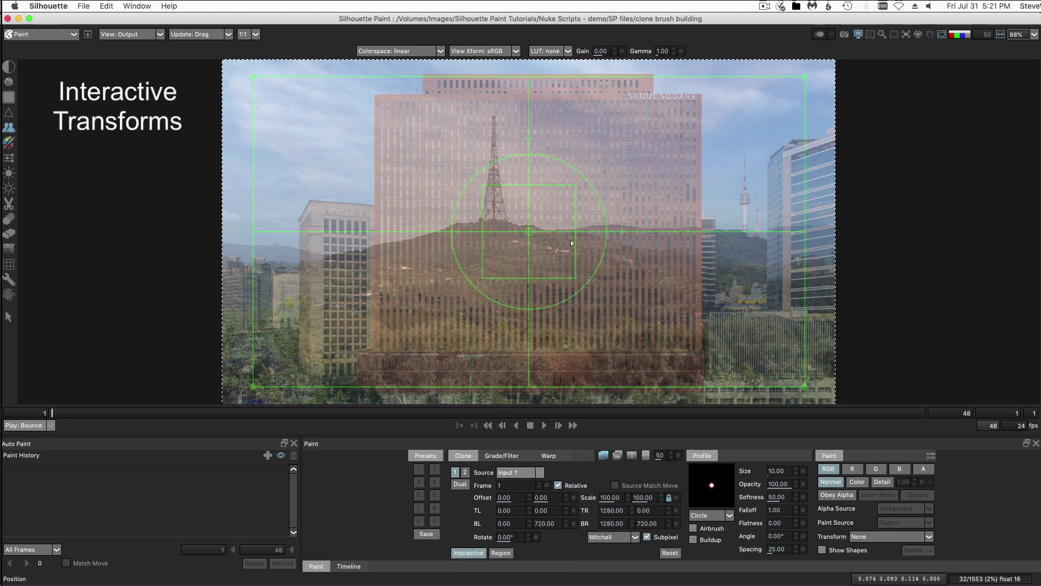
mouse_move(575, 187)
mouse_down()
mouse_move(488, 240)
mouse_move(458, 224)
mouse_up()
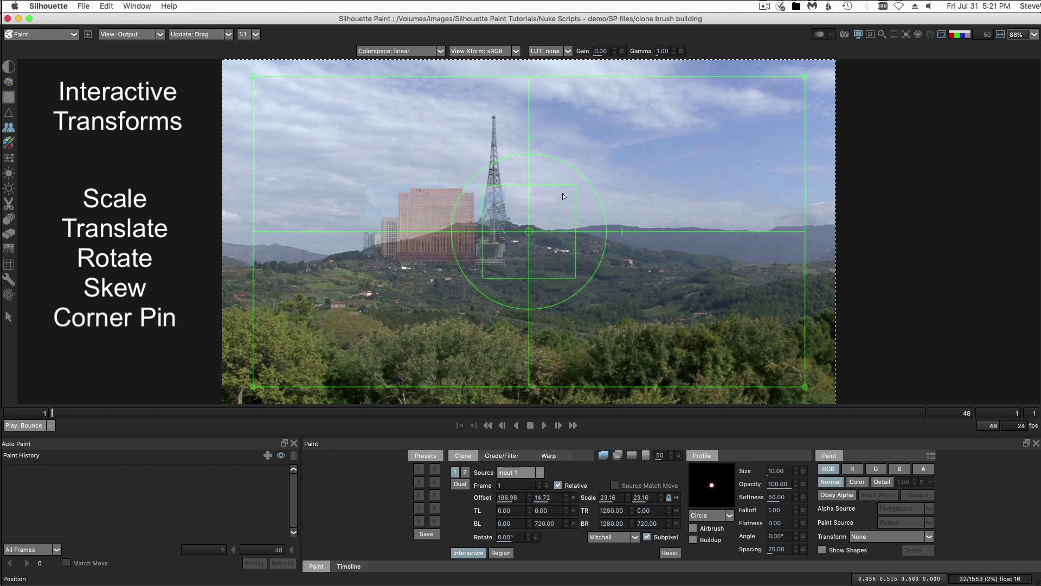
drag(575, 188, 567, 193)
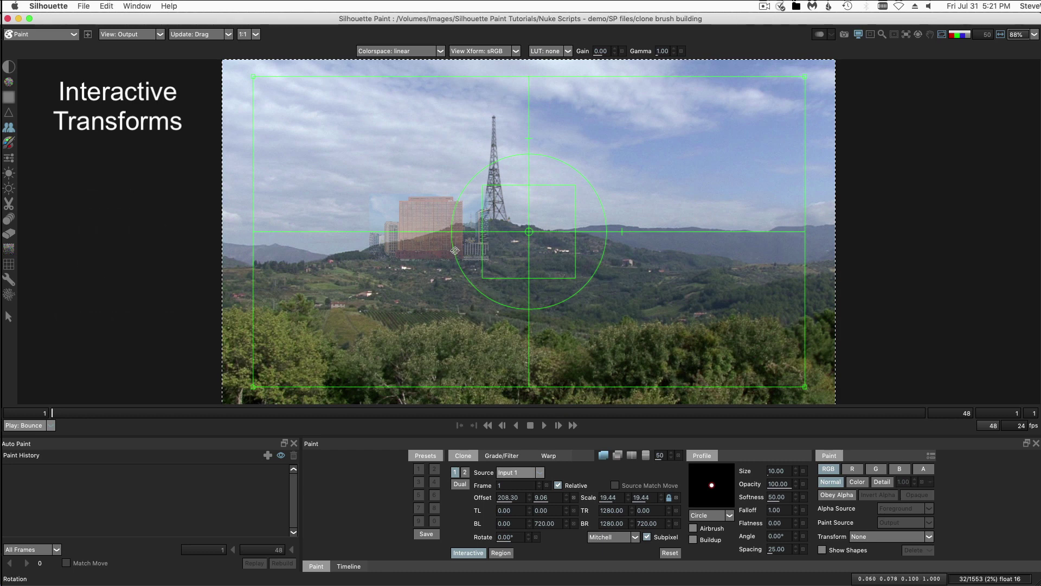
mouse_move(494, 246)
mouse_down()
mouse_move(499, 238)
mouse_move(493, 248)
mouse_up()
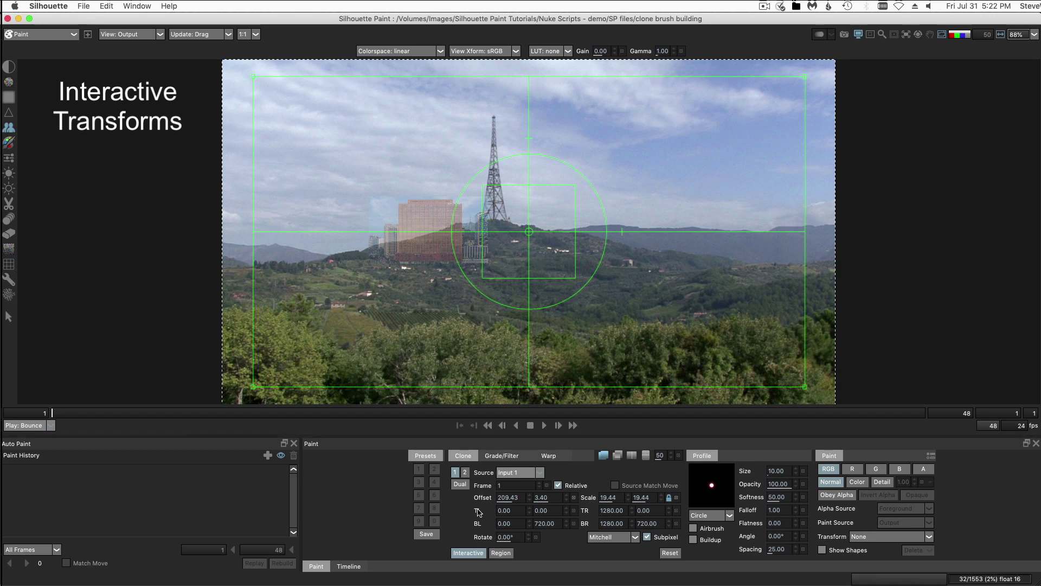
click(465, 553)
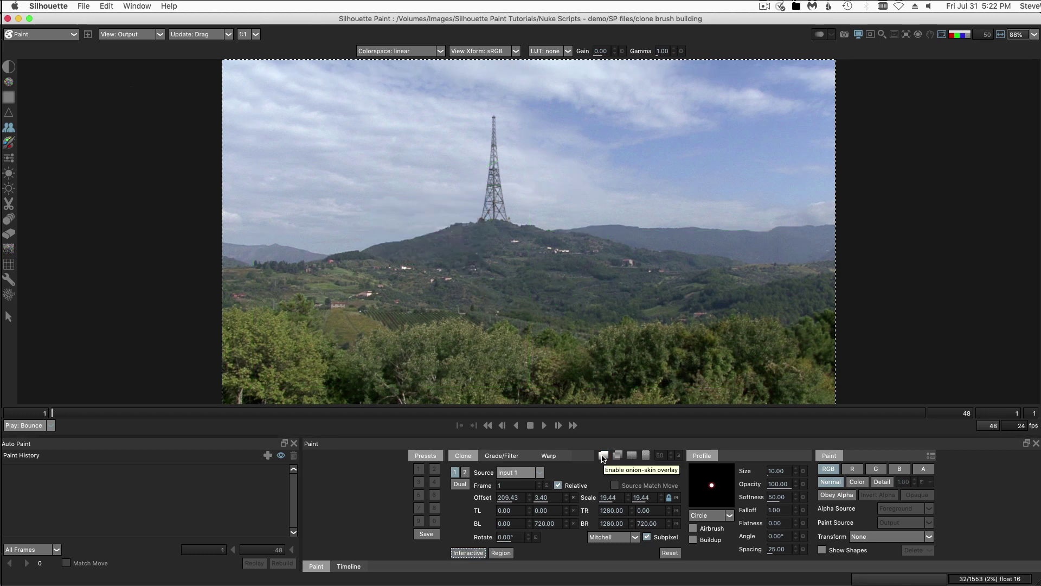
click(603, 456)
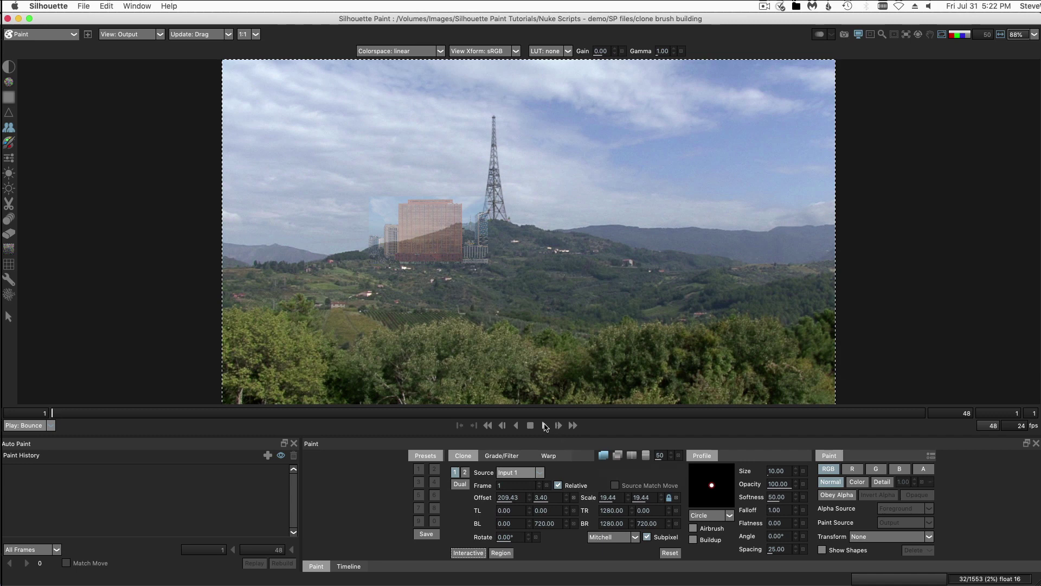
Play the shot with the building overlay to check how it follows the background, stop, and return to the first frame.
click(545, 426)
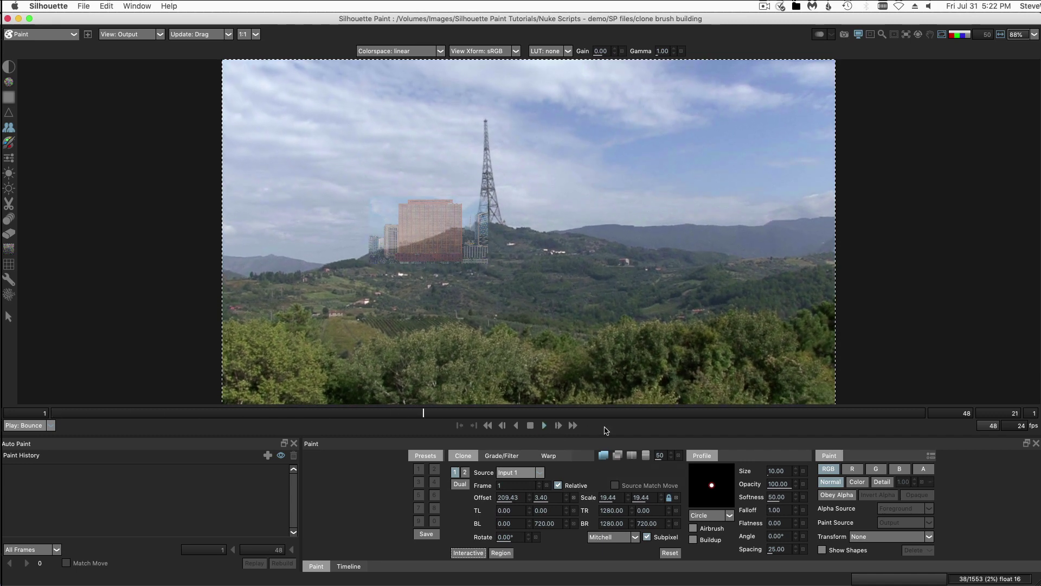
click(531, 427)
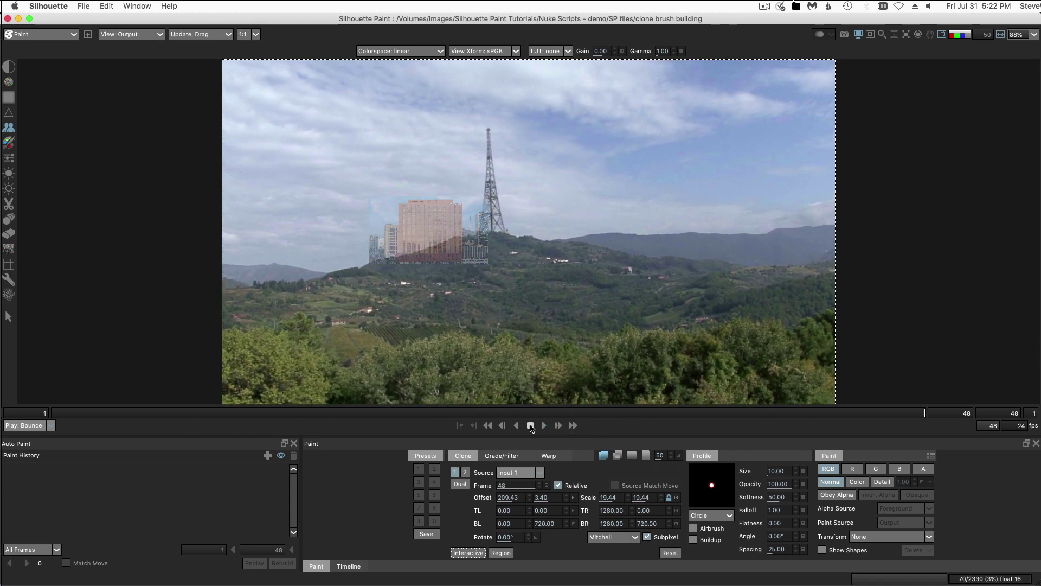
click(488, 426)
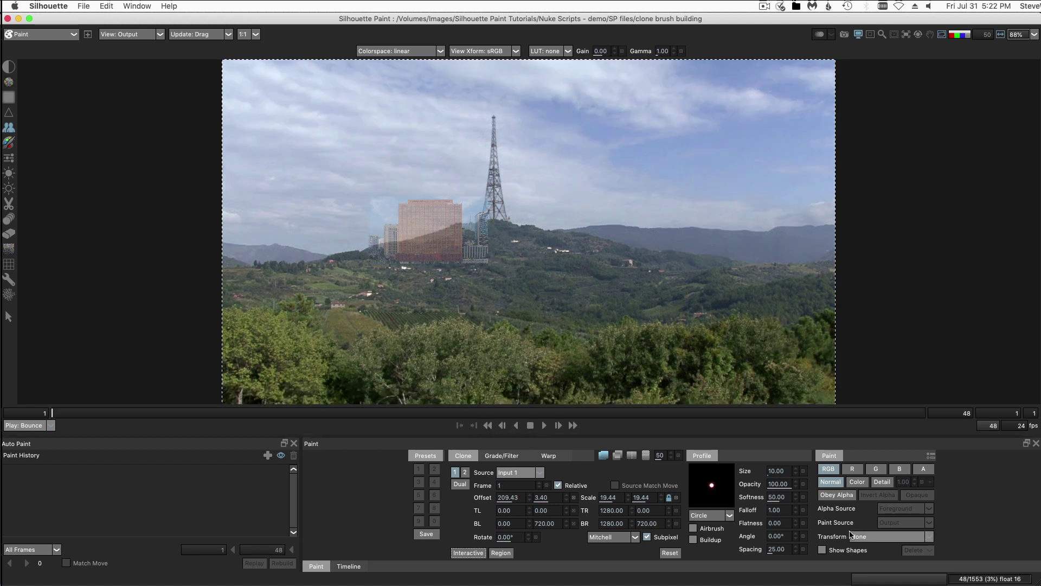
Match-move the clone source using the BG Tracker transform, and play the shot to check the track before returning to the first frame.
click(869, 537)
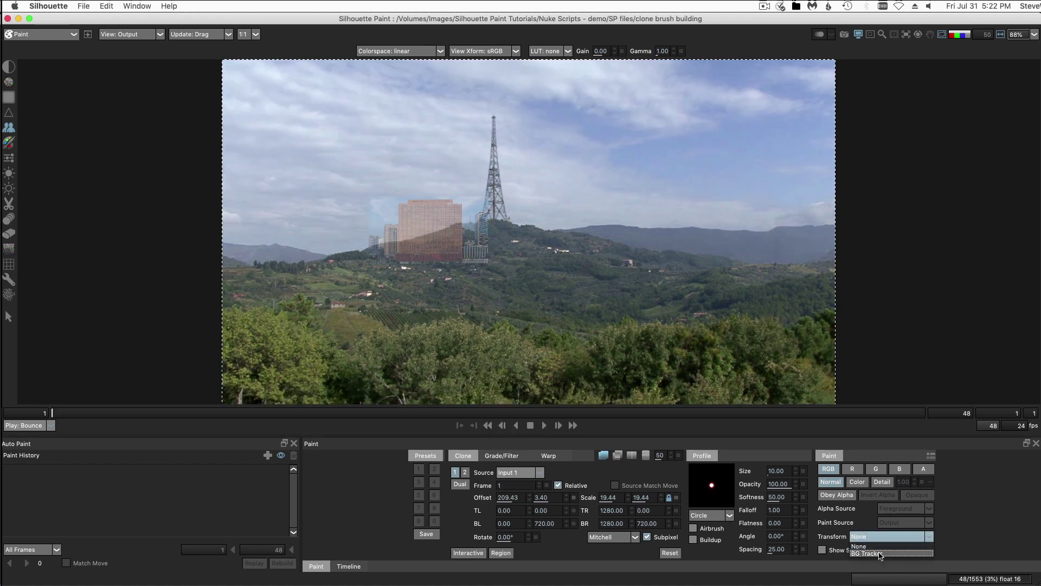
click(880, 554)
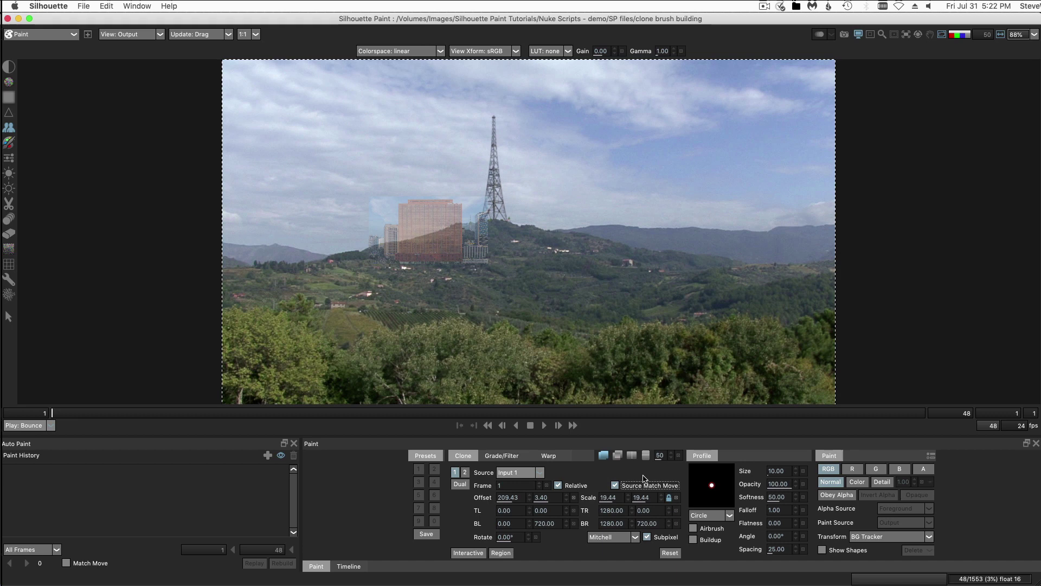
click(546, 426)
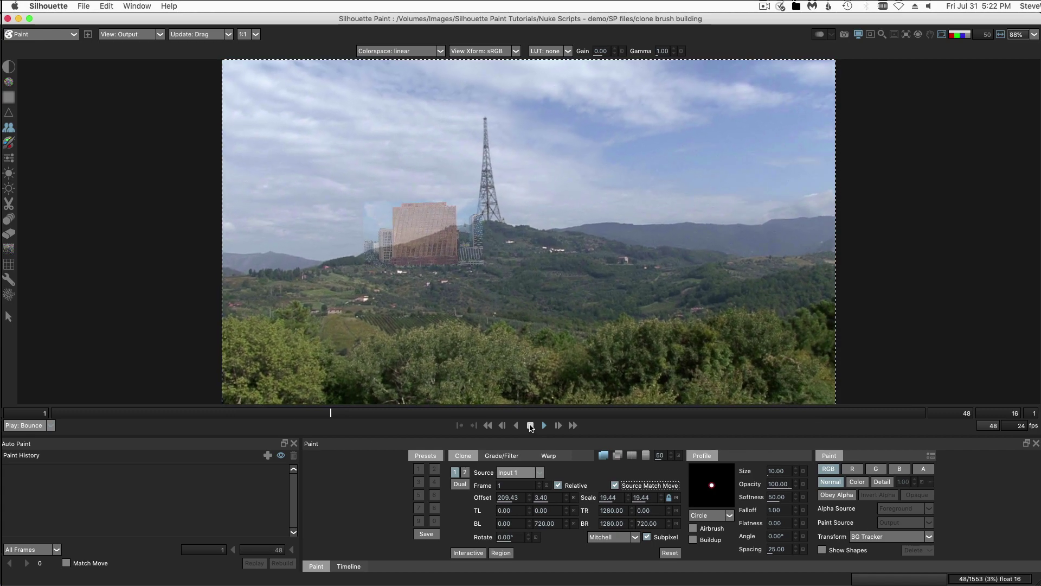
click(490, 426)
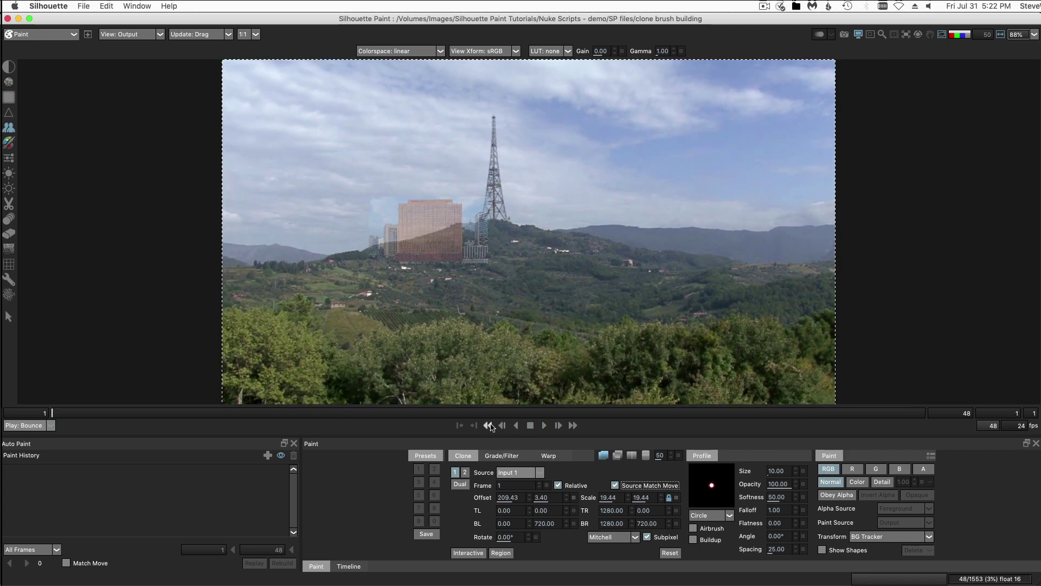
Pin-warp the large building's right edge inward, moving its top corner to about 944, 90 and a mid-edge pin to about 968, 358.
scroll(426, 230, up, 10)
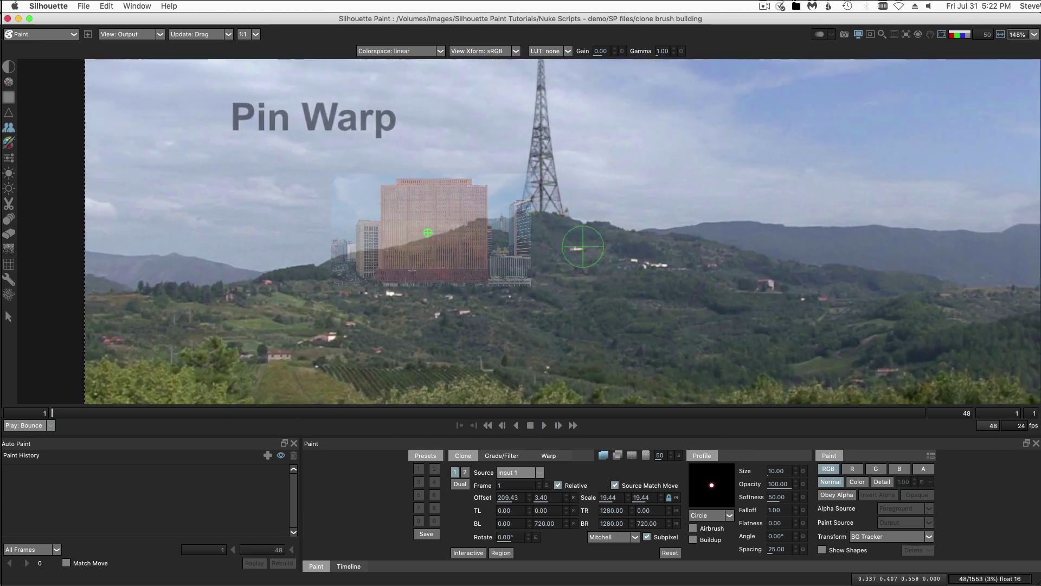
scroll(433, 233, up, 6)
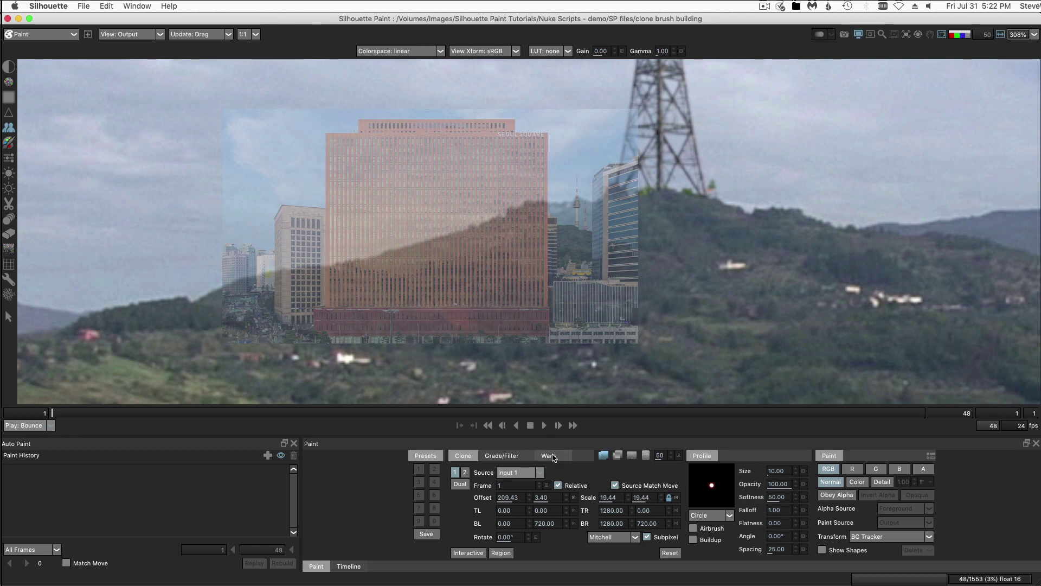
click(550, 456)
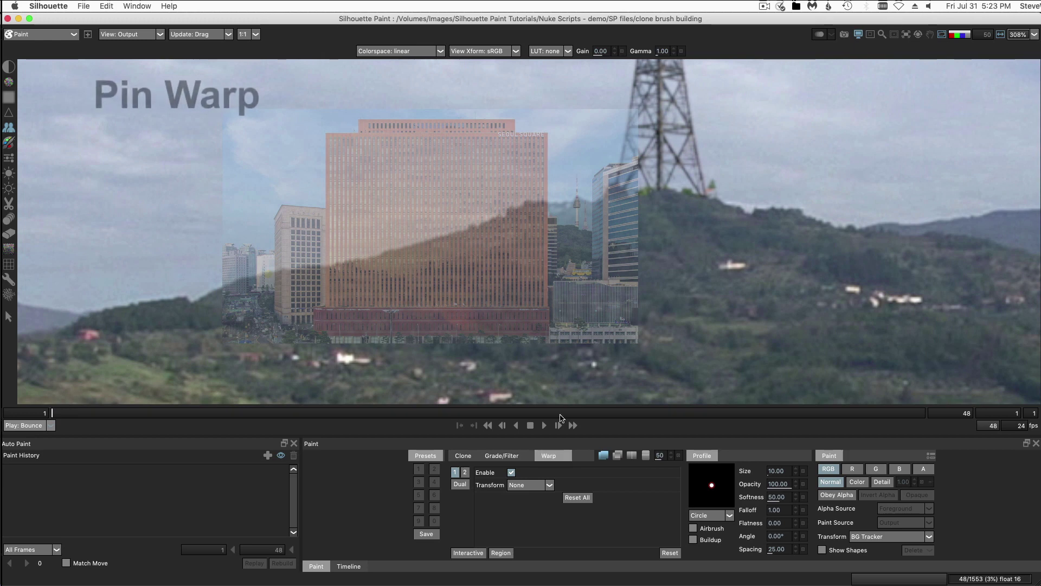
click(546, 136)
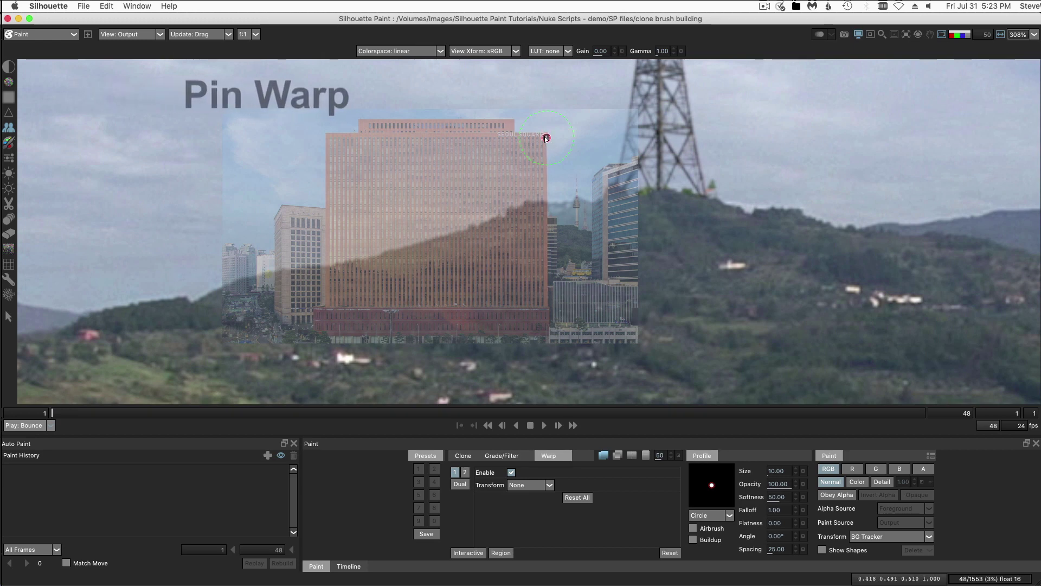
drag(545, 138, 529, 138)
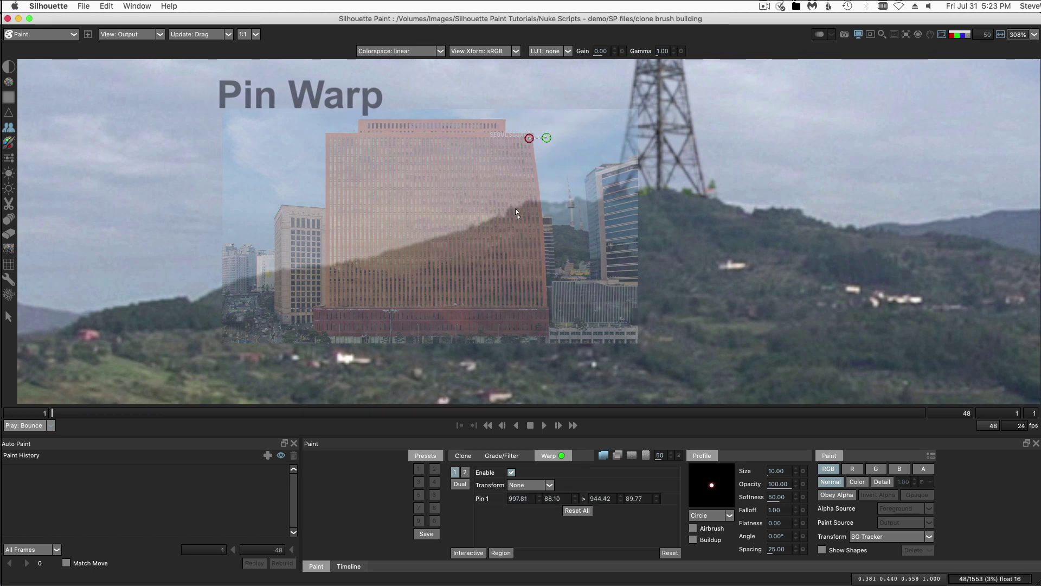
click(541, 224)
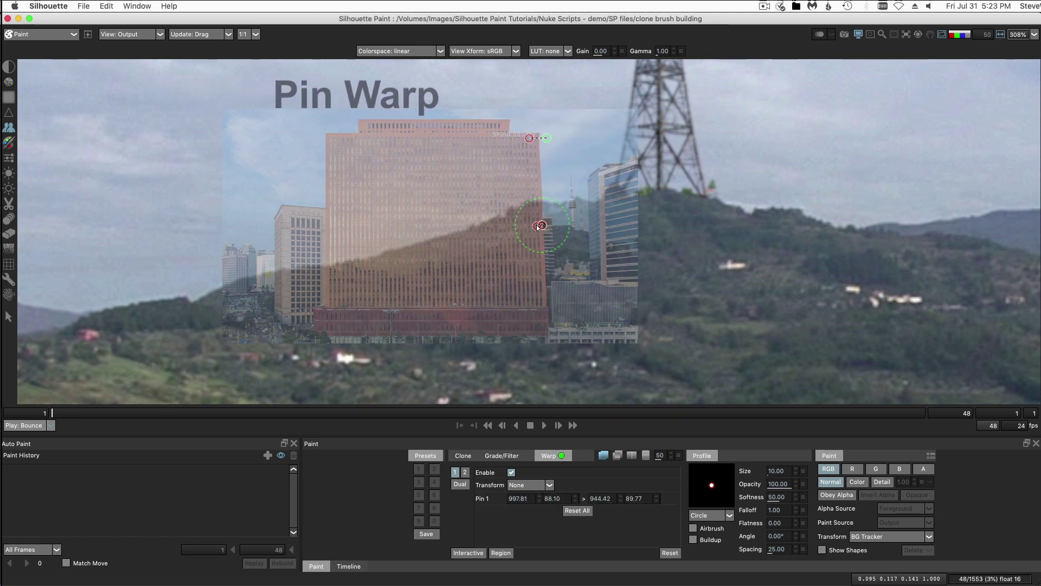
drag(537, 226, 537, 225)
Pin-warp the building's left edge inward, moving its top corner to about 387, 88 and a mid-edge pin to about 344, 330.
click(329, 136)
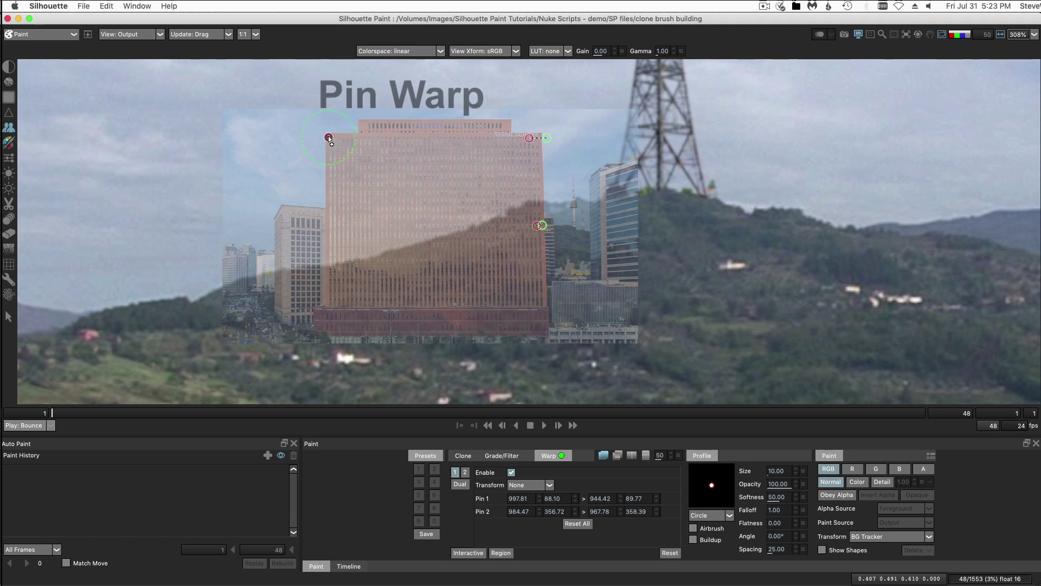
drag(329, 137, 348, 137)
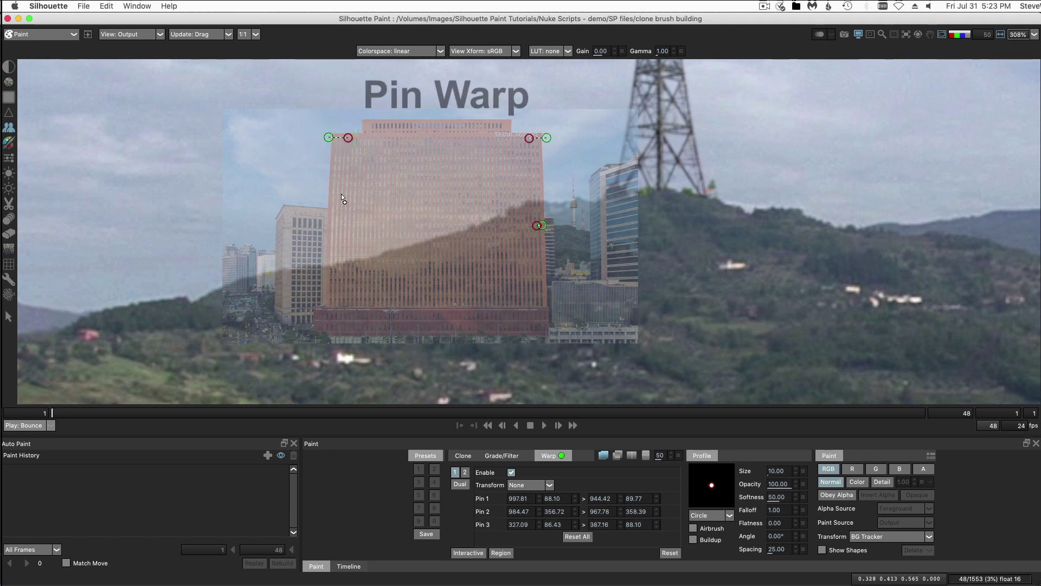
click(329, 215)
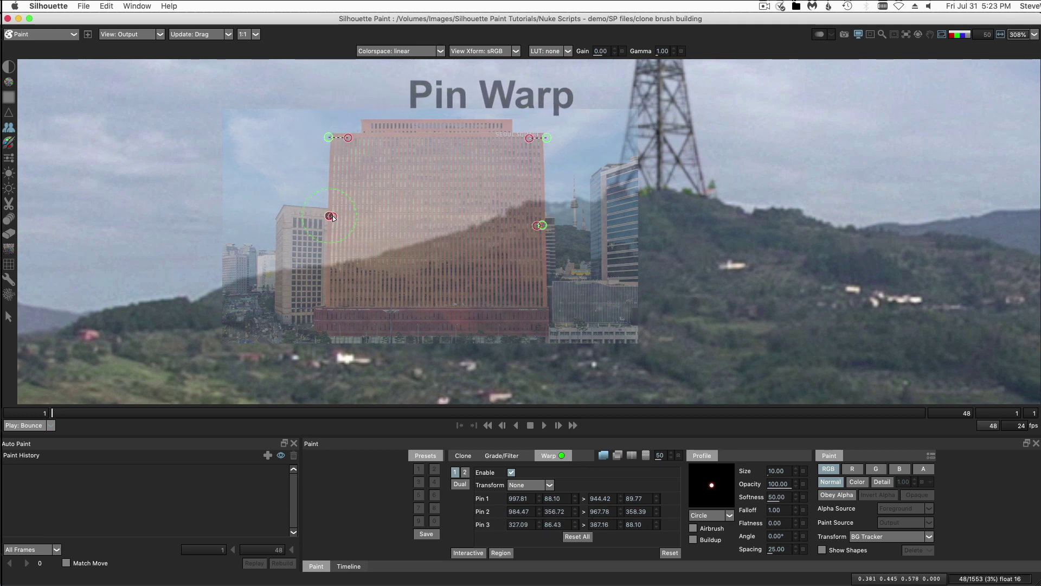
drag(332, 215, 334, 216)
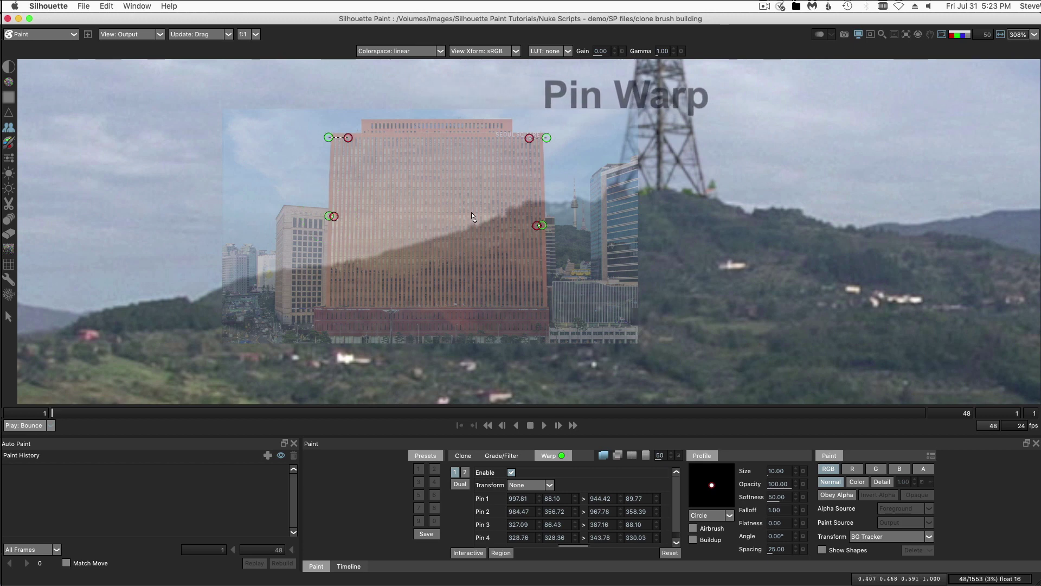
drag(439, 130, 455, 175)
key(super+z)
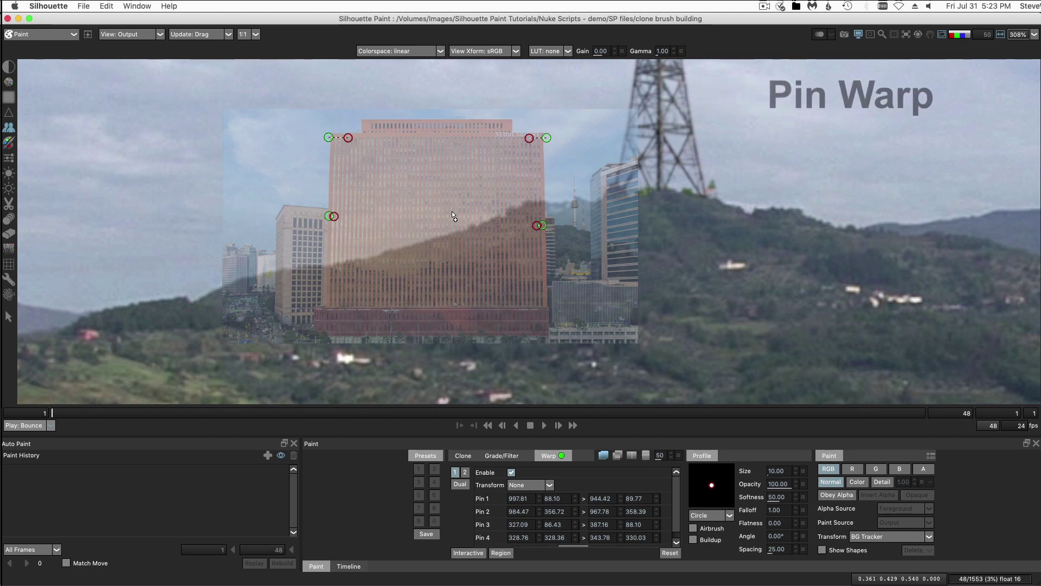
Return to the clone settings and make the brush Square with size 28.16 and softness 2.50.
click(463, 455)
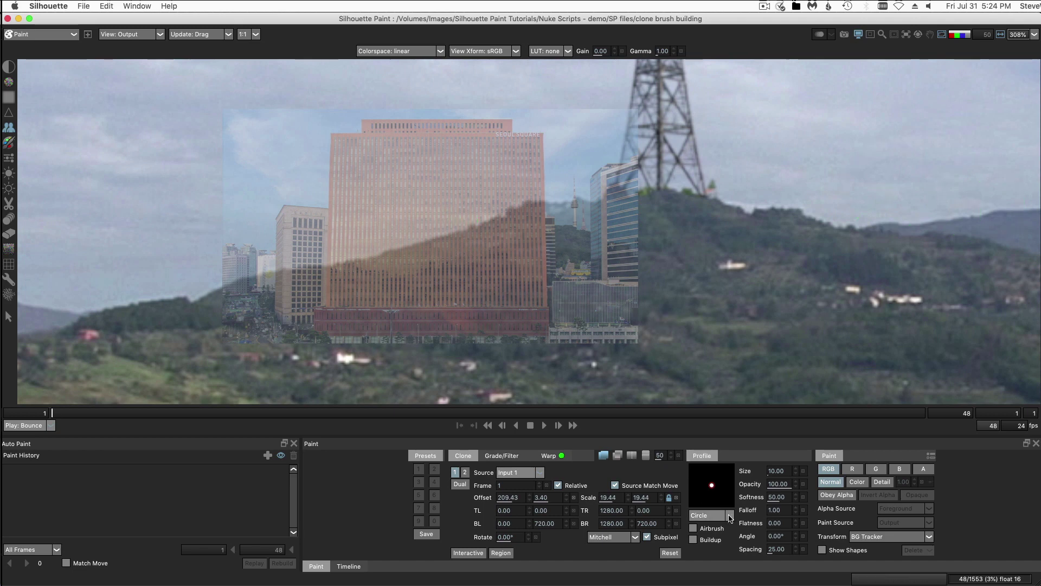
click(710, 532)
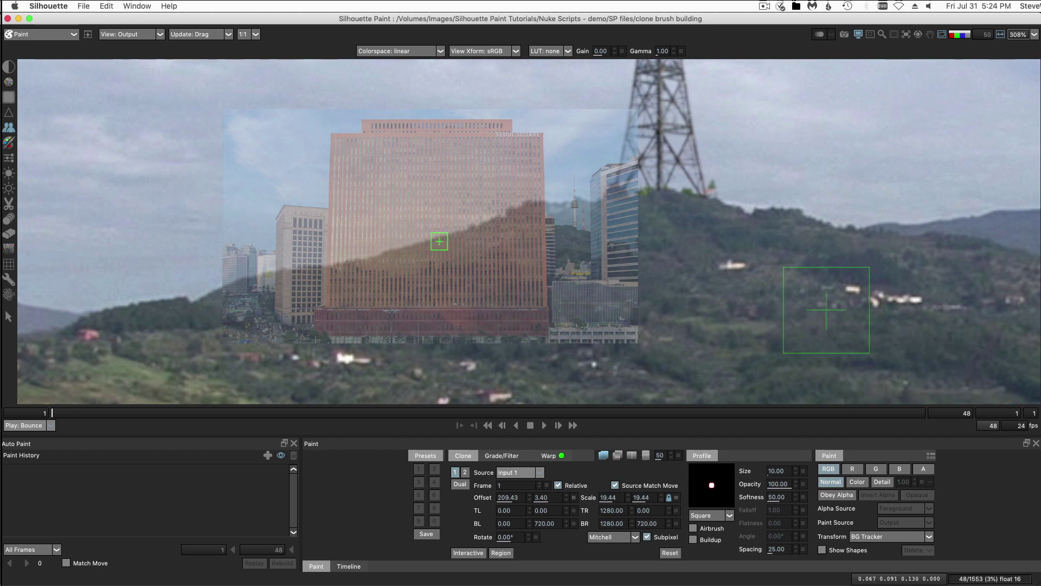
drag(440, 241, 470, 231)
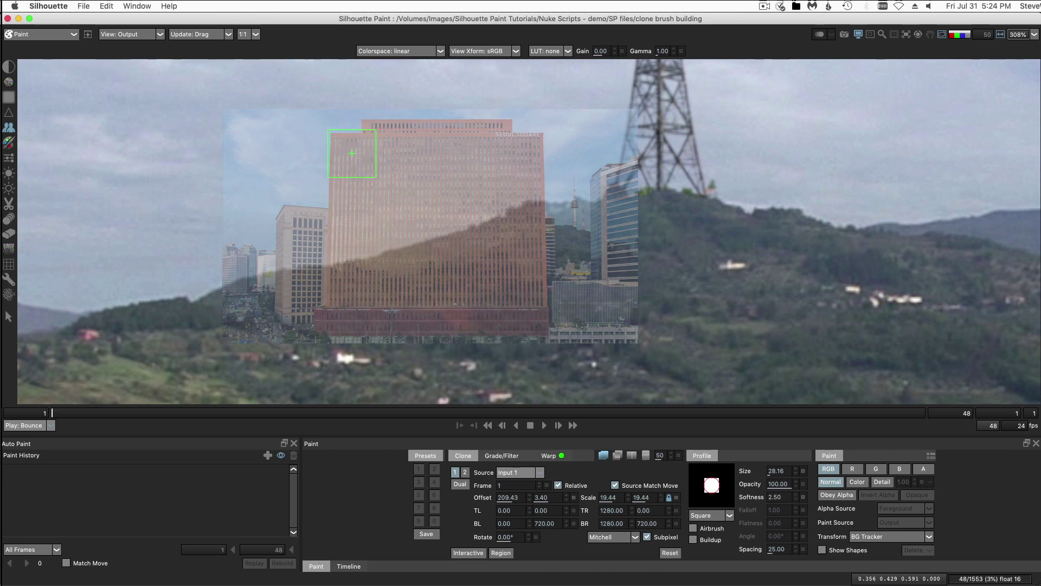
Clone-paint the large building onto the hillside, covering its left and right sides, roof block and middle, and turn off the source overlay.
scroll(358, 162, up, 3)
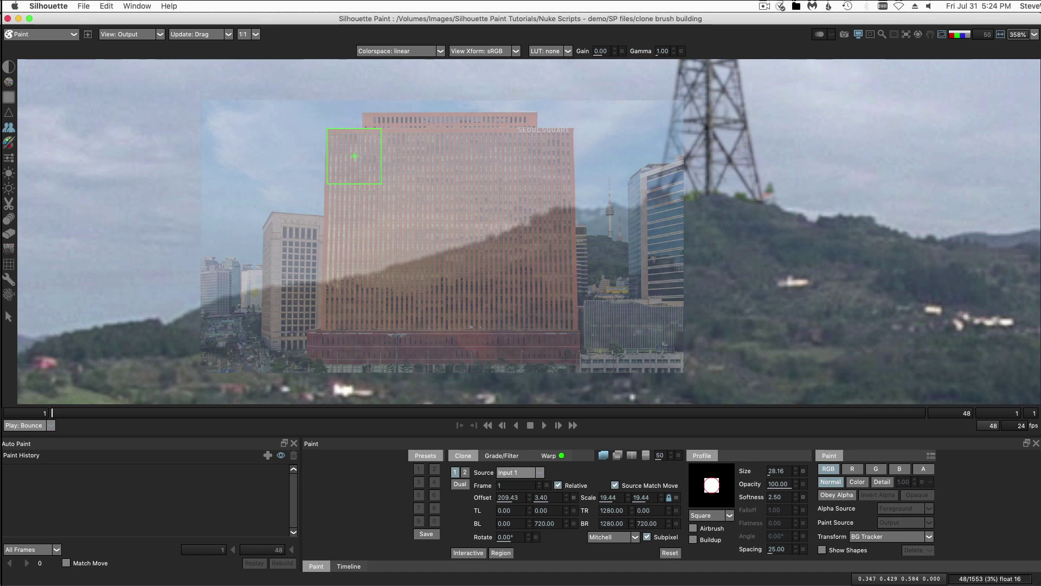
mouse_move(354, 156)
mouse_down()
mouse_move(356, 288)
mouse_move(368, 317)
mouse_move(348, 368)
mouse_up()
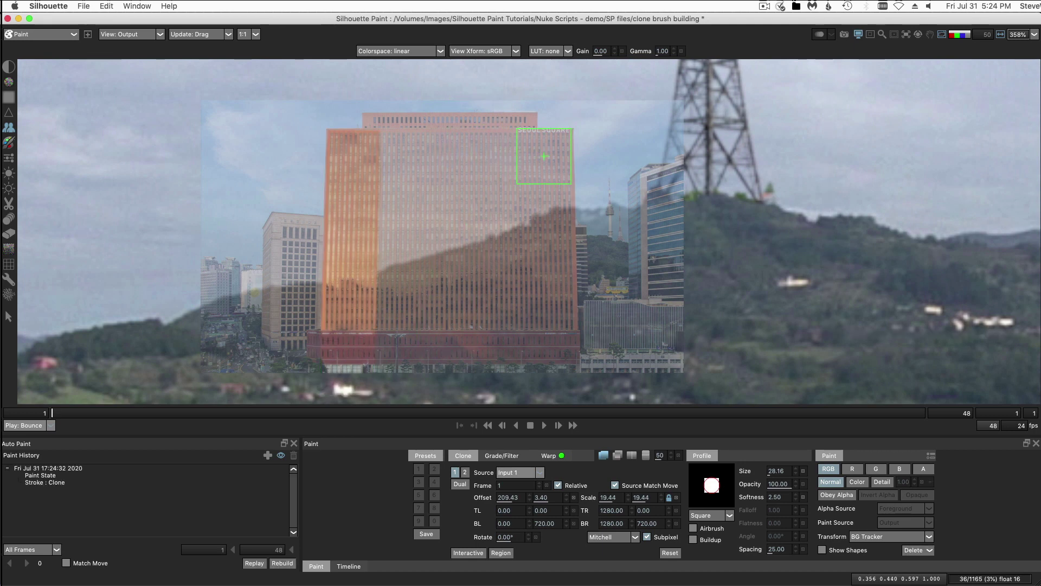
mouse_move(546, 156)
mouse_down()
mouse_move(532, 361)
mouse_move(553, 372)
mouse_move(553, 384)
mouse_up()
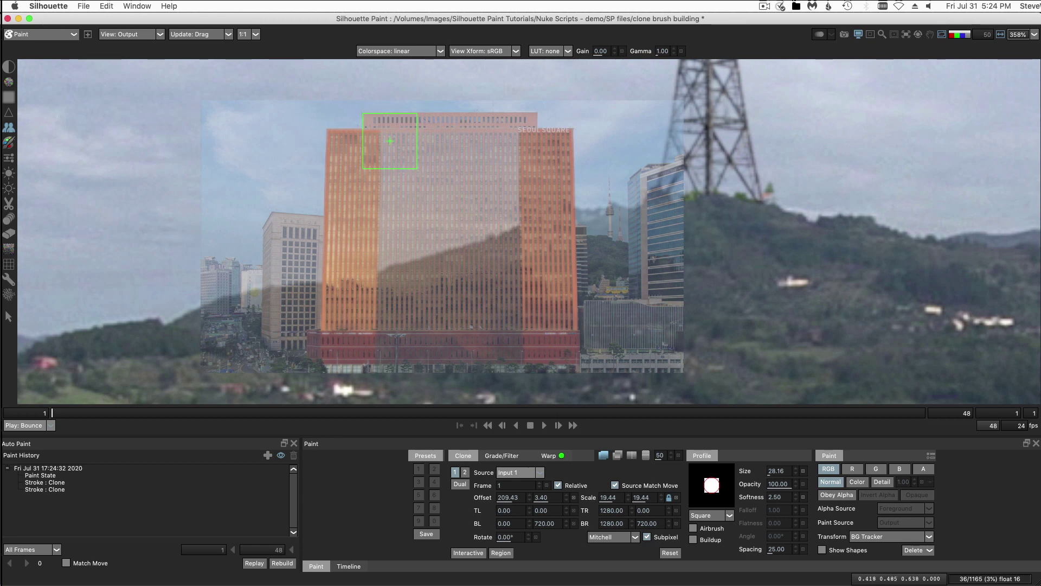
drag(390, 141, 510, 141)
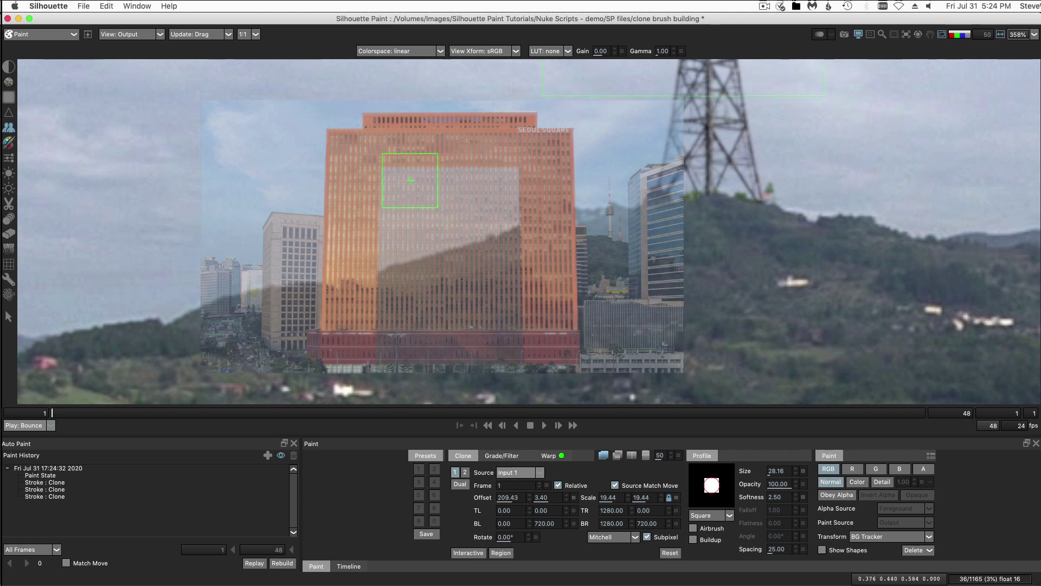
mouse_move(393, 274)
mouse_down()
mouse_move(465, 205)
mouse_move(482, 211)
mouse_move(498, 194)
mouse_move(506, 274)
mouse_move(446, 266)
mouse_move(439, 254)
mouse_move(397, 300)
mouse_move(493, 304)
mouse_move(430, 317)
mouse_move(498, 322)
mouse_move(402, 323)
mouse_up()
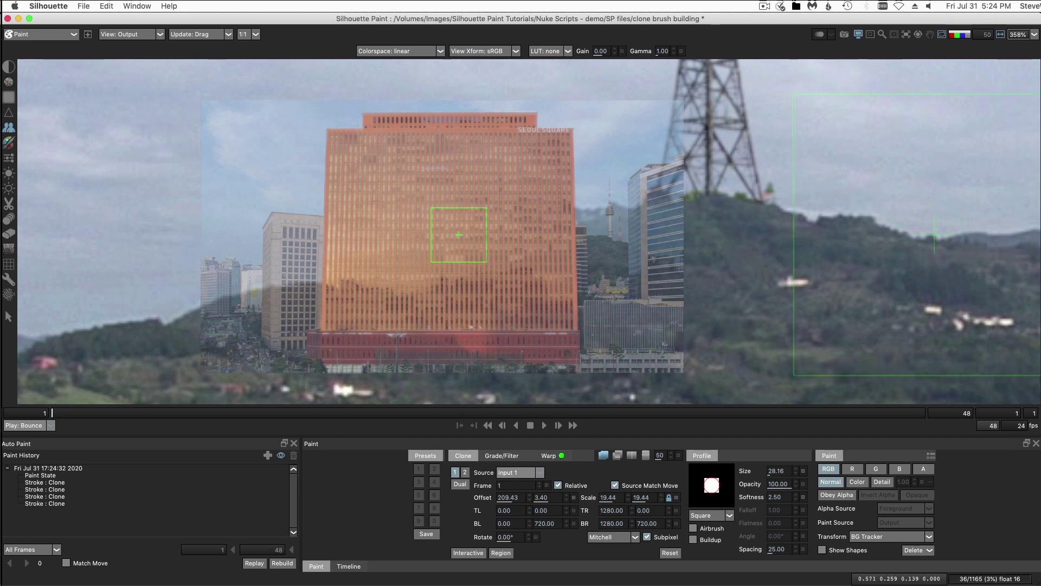
click(603, 456)
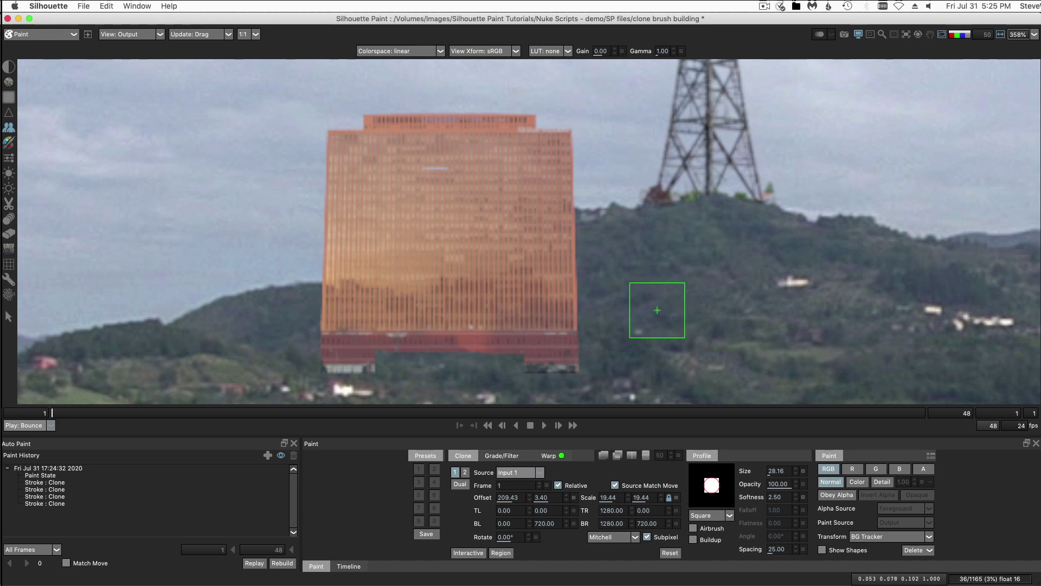
With the original blended over the painting, erase the building's lower part below the ridge using a Circle eraser of size 28.16.
click(820, 34)
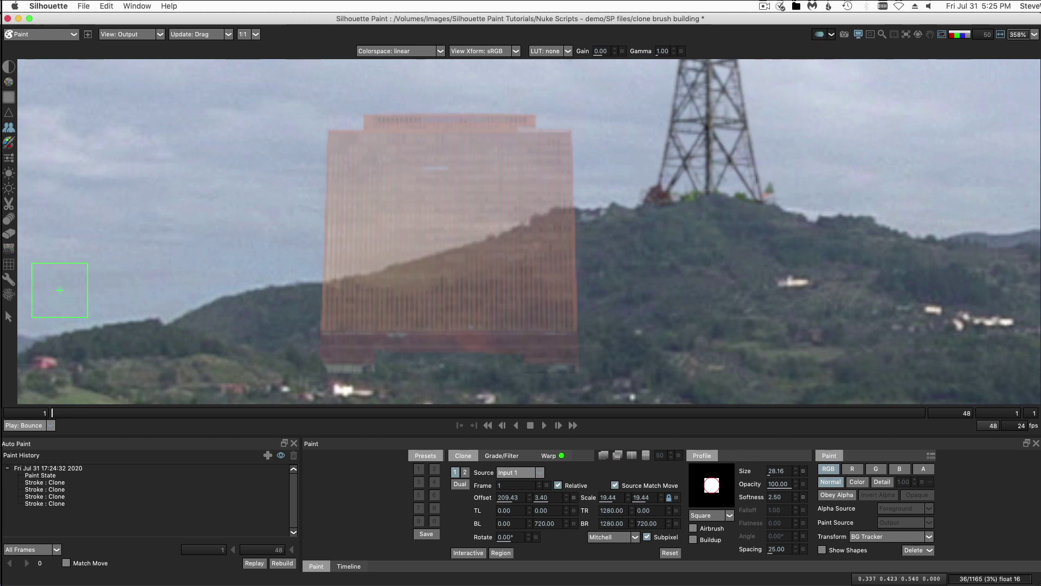
click(8, 236)
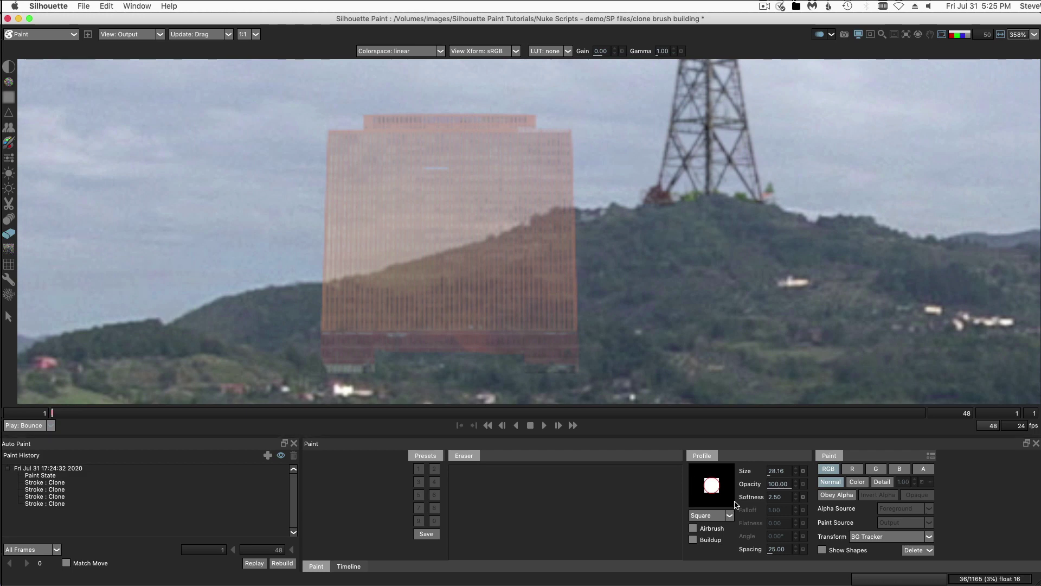
click(713, 485)
click(729, 515)
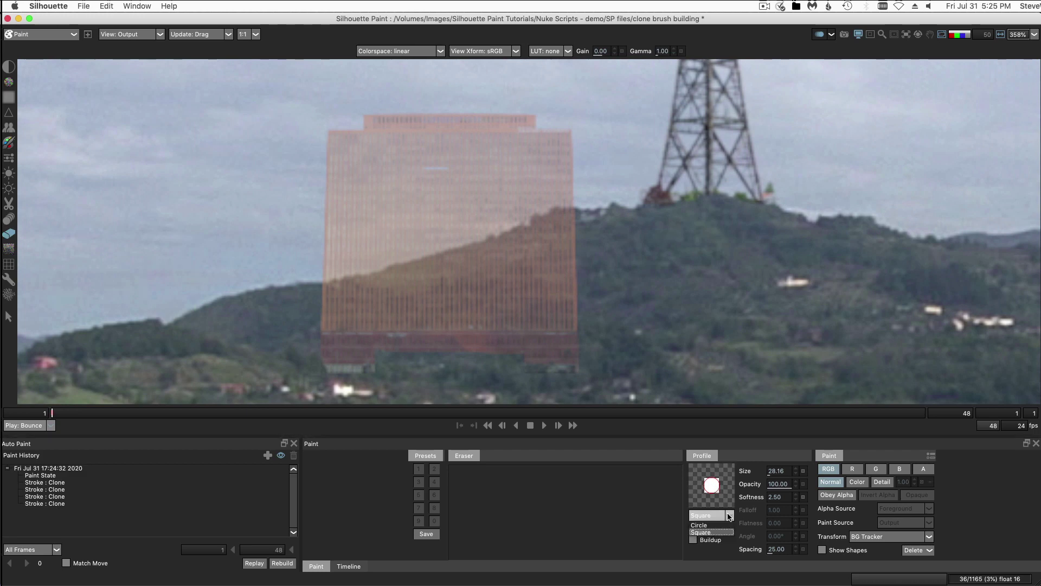
click(712, 525)
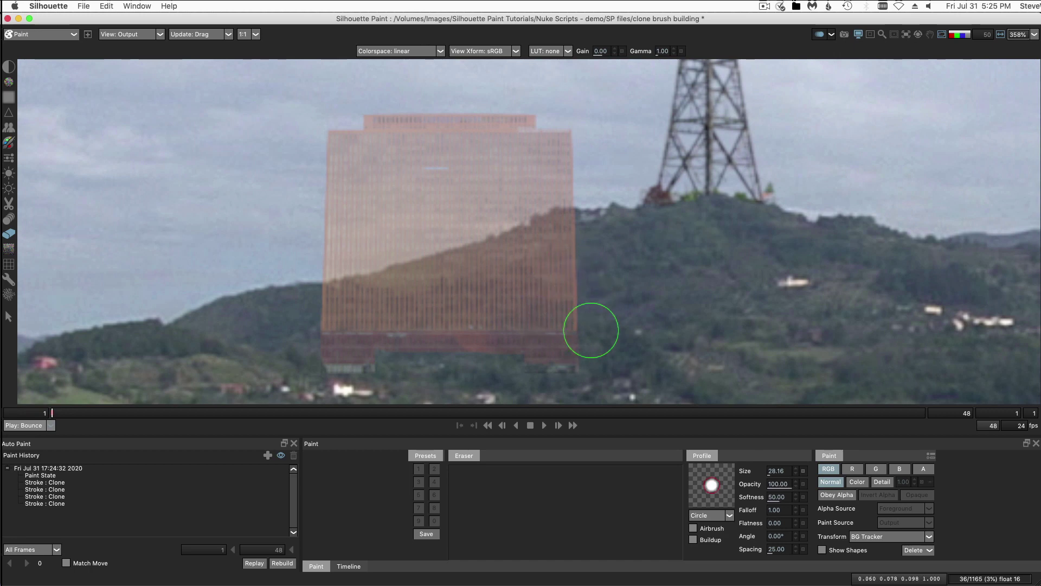
mouse_move(592, 353)
mouse_down()
mouse_move(495, 360)
mouse_move(600, 327)
mouse_move(508, 357)
mouse_move(564, 317)
mouse_move(531, 301)
mouse_move(565, 286)
mouse_move(556, 291)
mouse_move(585, 256)
mouse_move(532, 290)
mouse_move(494, 336)
mouse_move(415, 362)
mouse_move(513, 324)
mouse_move(361, 358)
mouse_move(338, 348)
mouse_move(446, 336)
mouse_move(325, 332)
mouse_move(445, 313)
mouse_move(521, 261)
mouse_move(566, 251)
mouse_move(482, 288)
mouse_move(323, 324)
mouse_up()
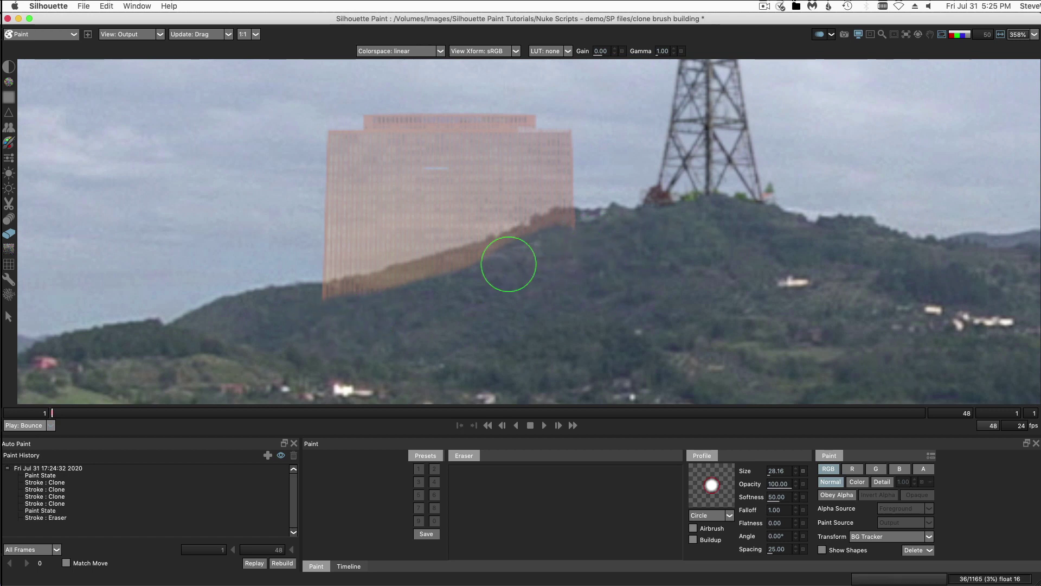
drag(386, 300, 304, 313)
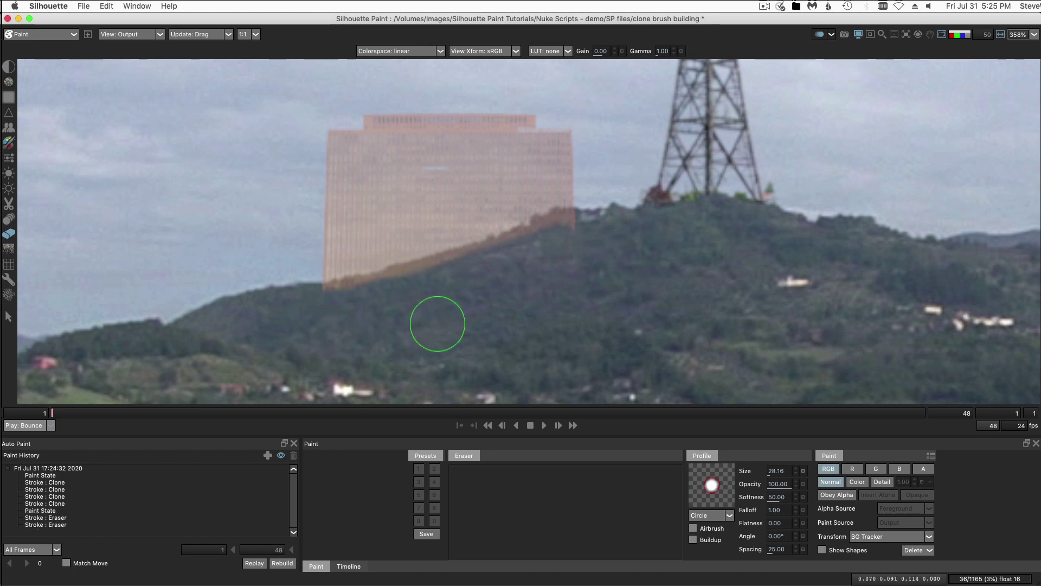
Set the eraser size to 5.28, erase the building's remaining base along the ridge line, and turn off the blended comparison.
drag(556, 232, 534, 240)
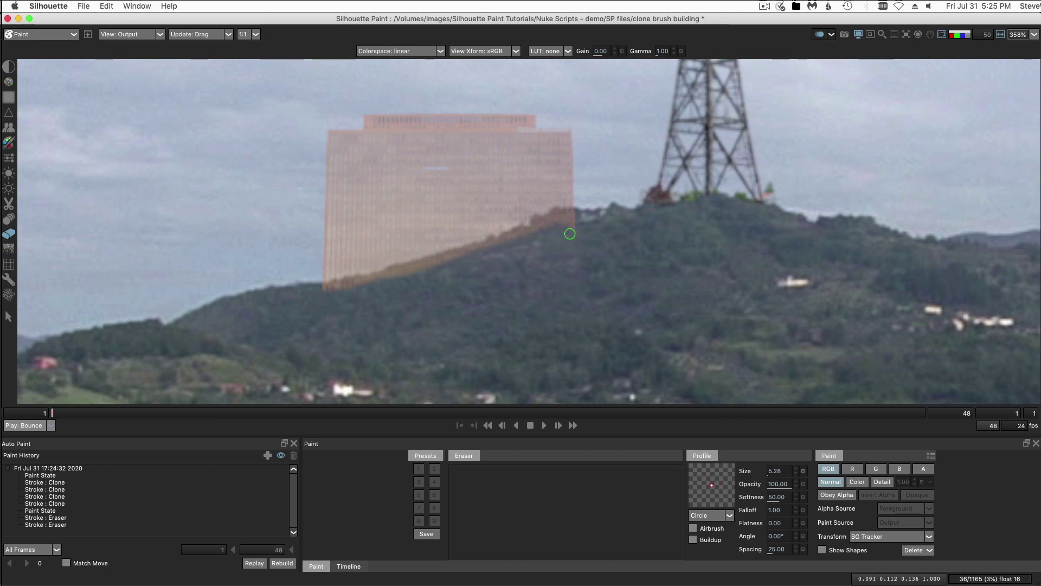
scroll(573, 219, up, 3)
scroll(574, 219, up, 2)
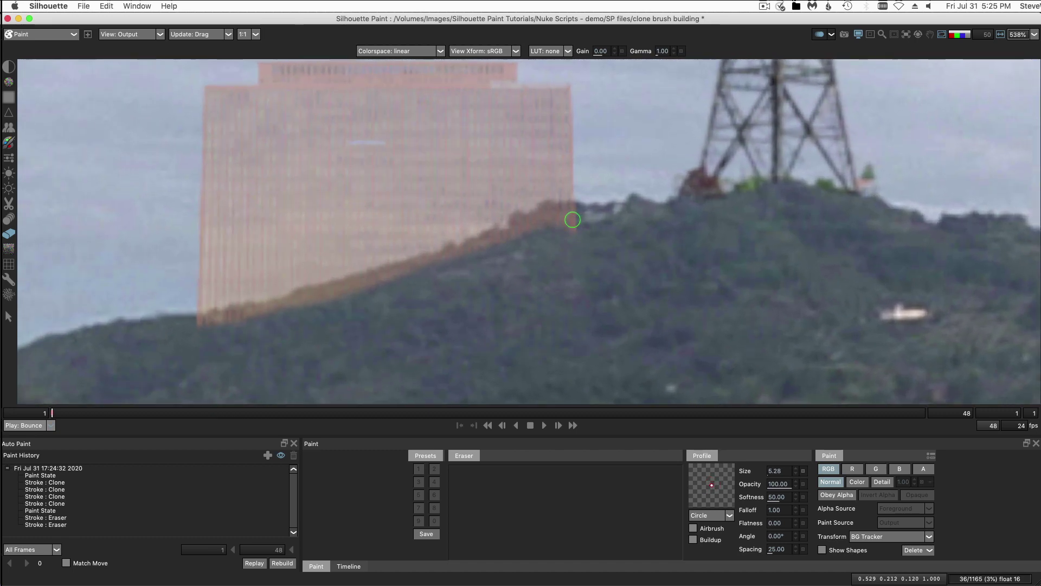
mouse_move(580, 223)
mouse_down()
mouse_move(568, 235)
mouse_move(590, 239)
mouse_up()
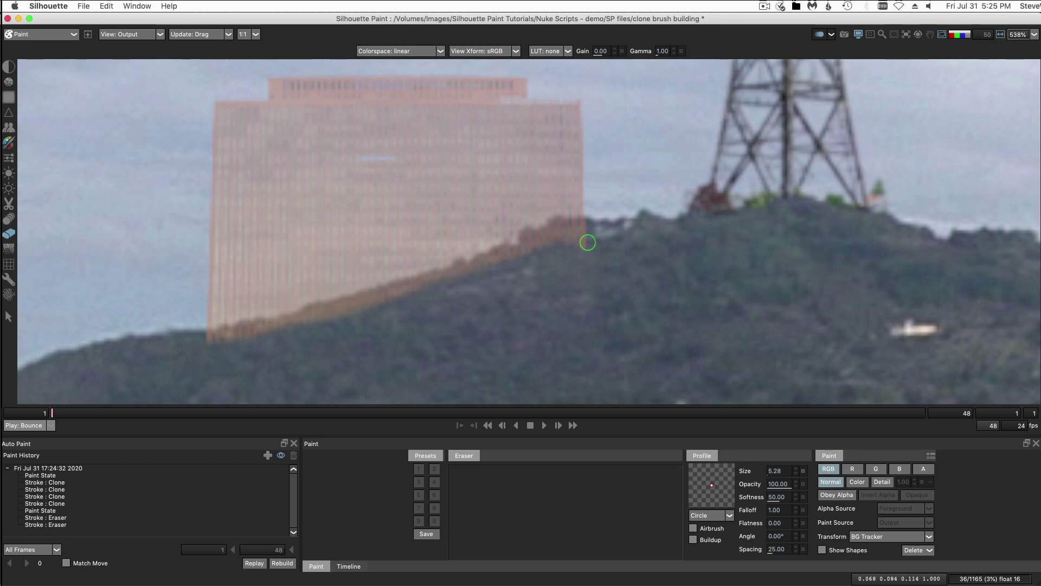
mouse_move(591, 244)
mouse_down()
mouse_move(560, 225)
mouse_move(530, 236)
mouse_move(540, 255)
mouse_move(506, 253)
mouse_move(467, 268)
mouse_move(486, 273)
mouse_move(303, 315)
mouse_move(328, 316)
mouse_move(298, 343)
mouse_move(261, 323)
mouse_move(203, 336)
mouse_up()
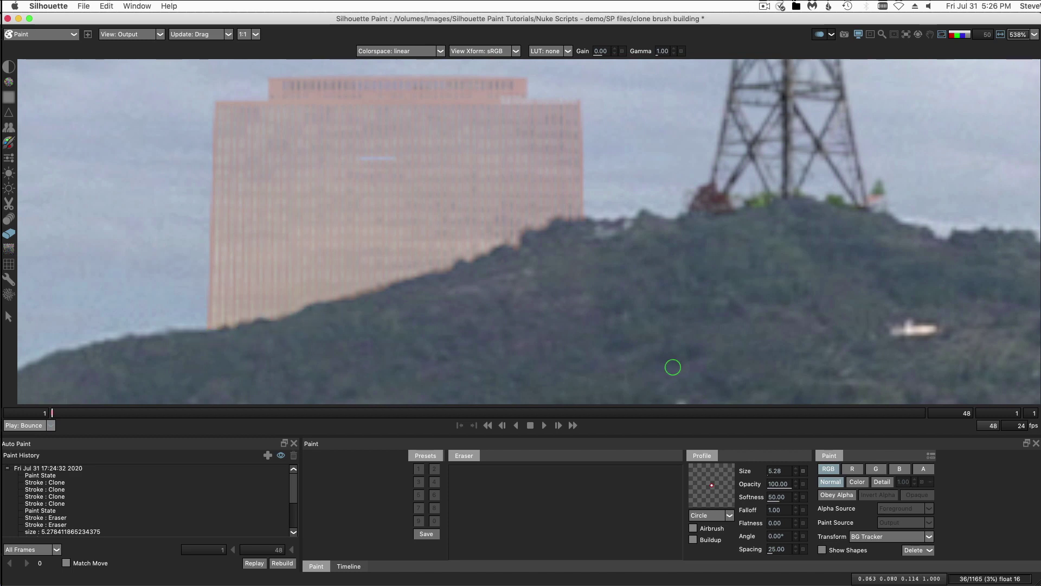
click(820, 34)
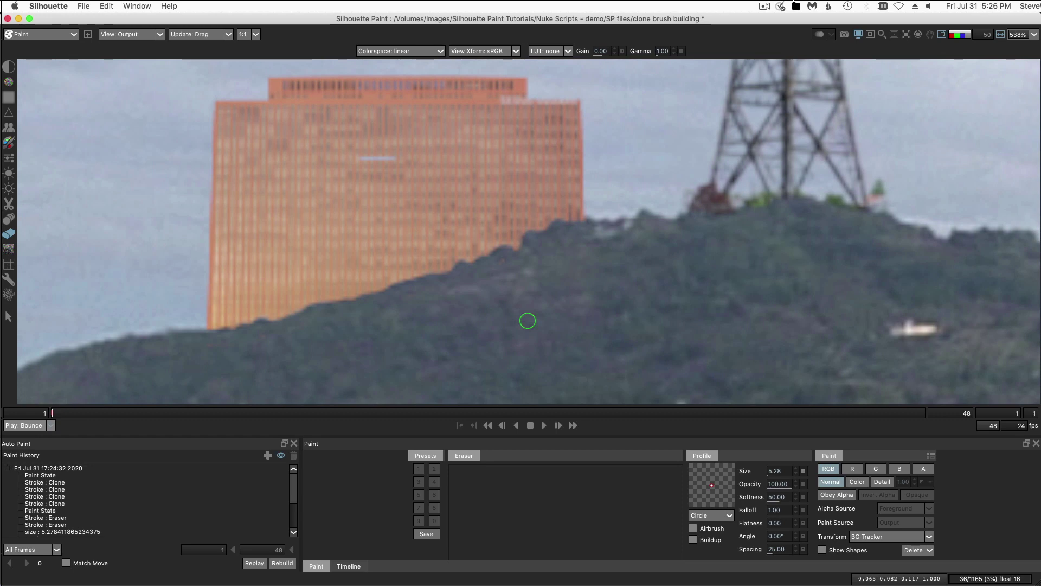
key(f)
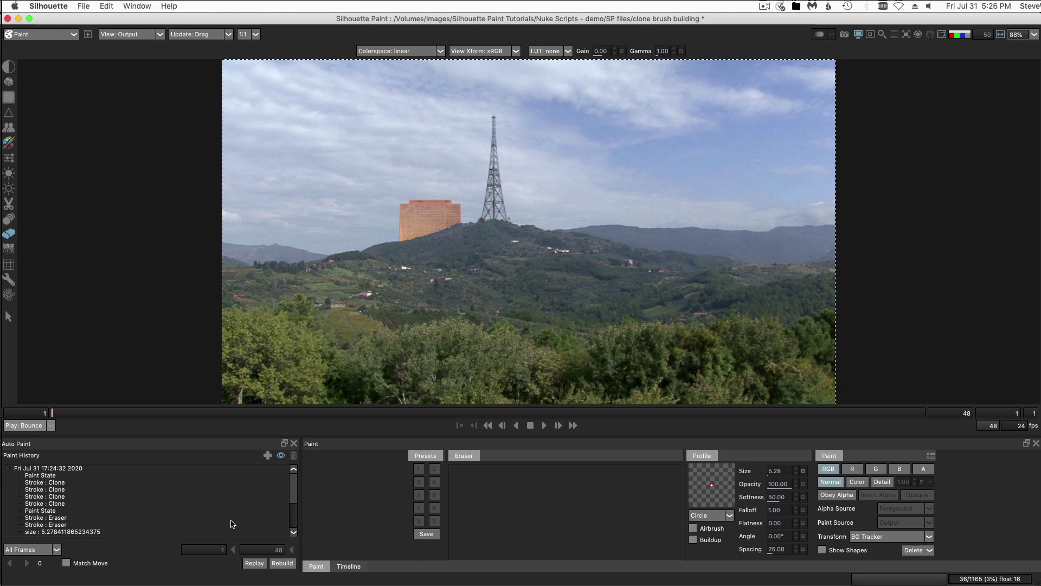
Replay the recorded building paint strokes over All Frames with Match Move enabled, and play the shot.
click(69, 470)
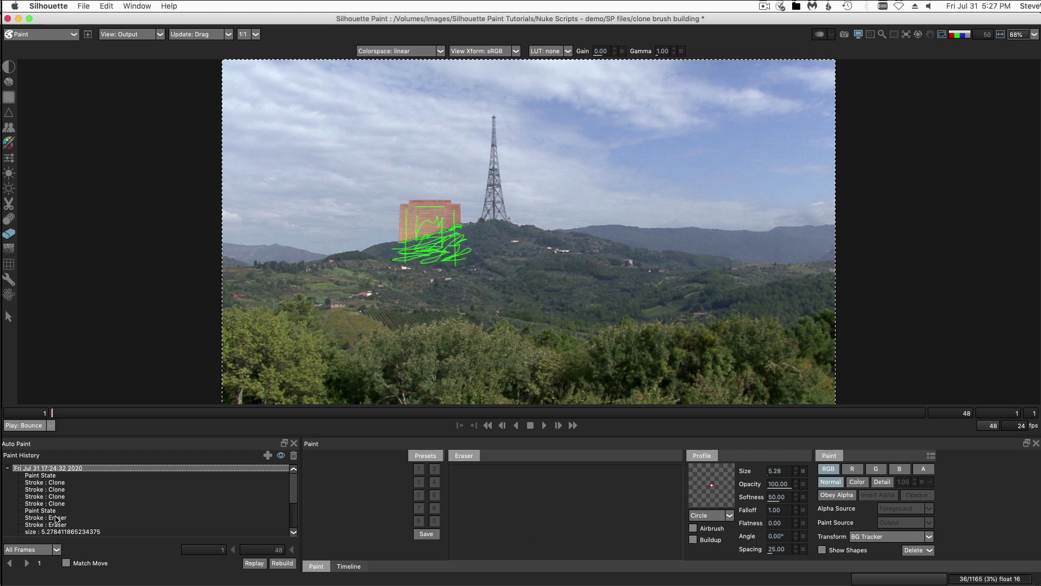
click(67, 564)
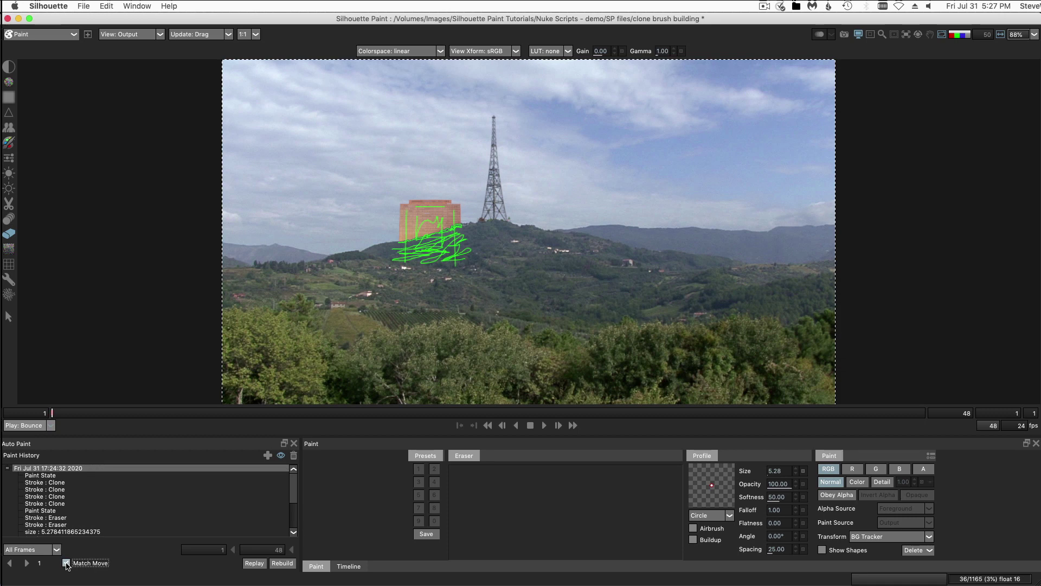
click(56, 550)
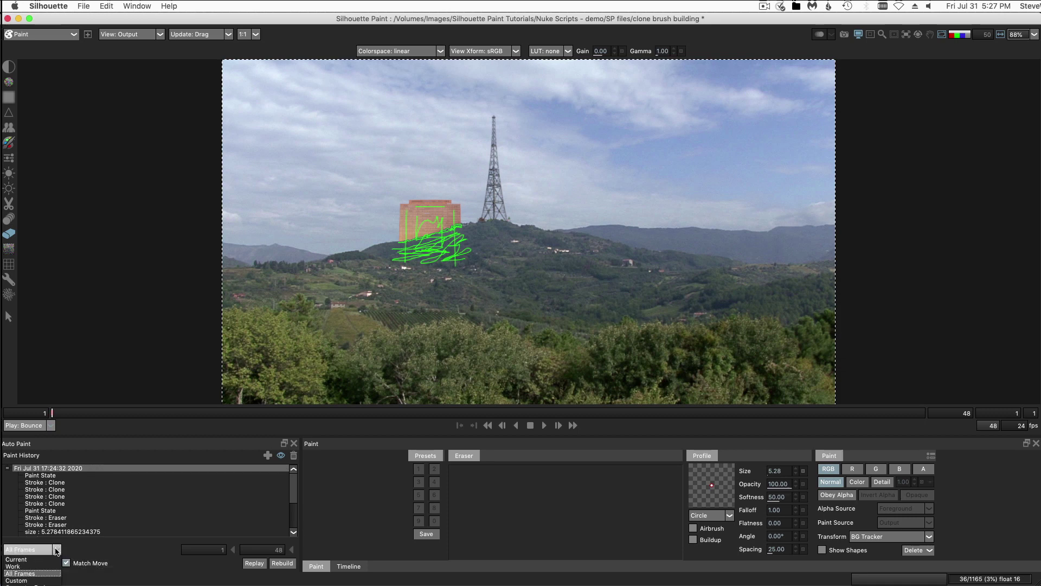
click(45, 574)
click(27, 565)
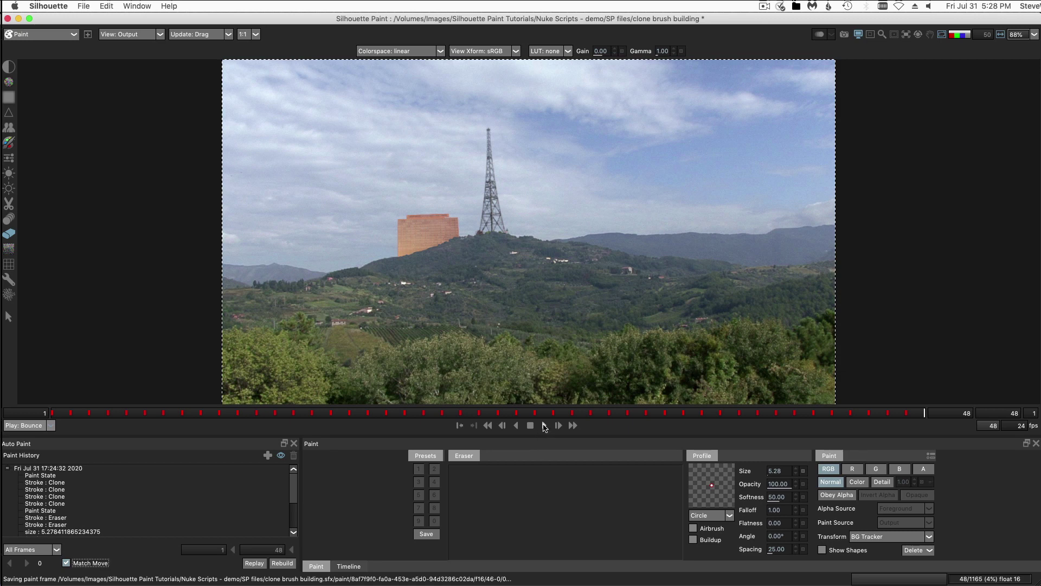
click(544, 426)
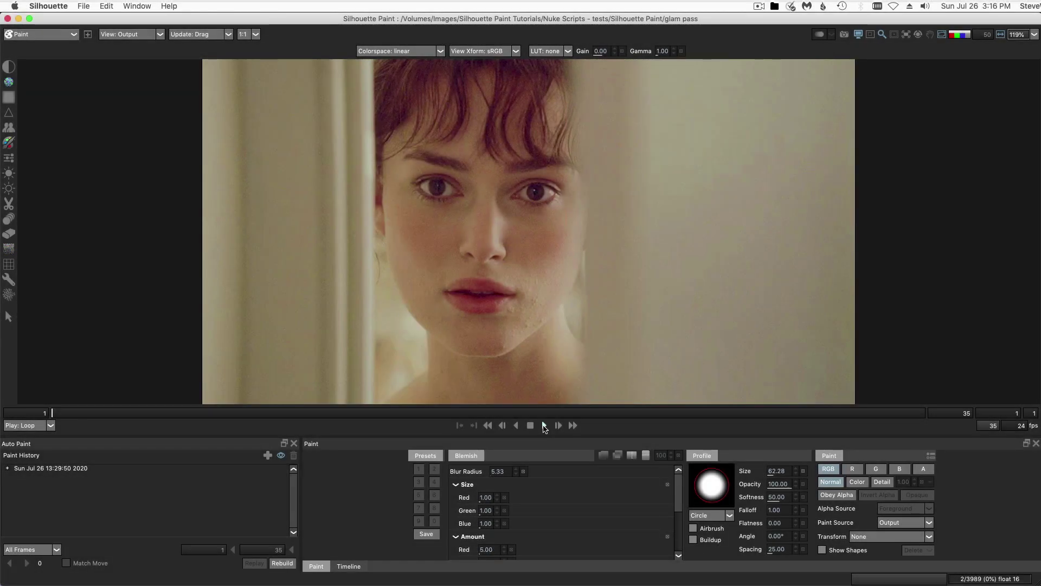
Play the glam pass shot to examine the skin along the jaw, and return to the first frame.
click(544, 426)
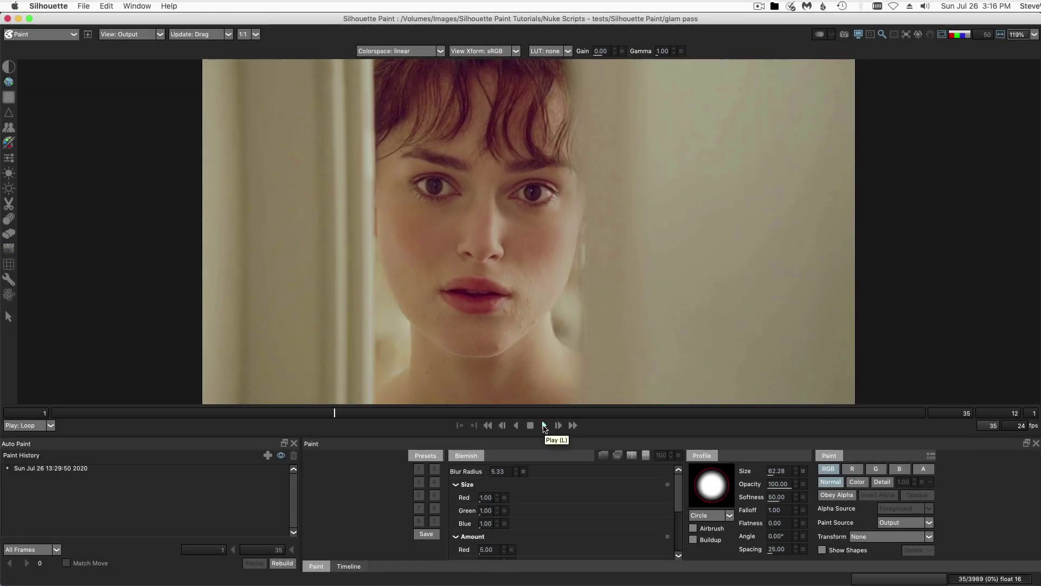
click(530, 427)
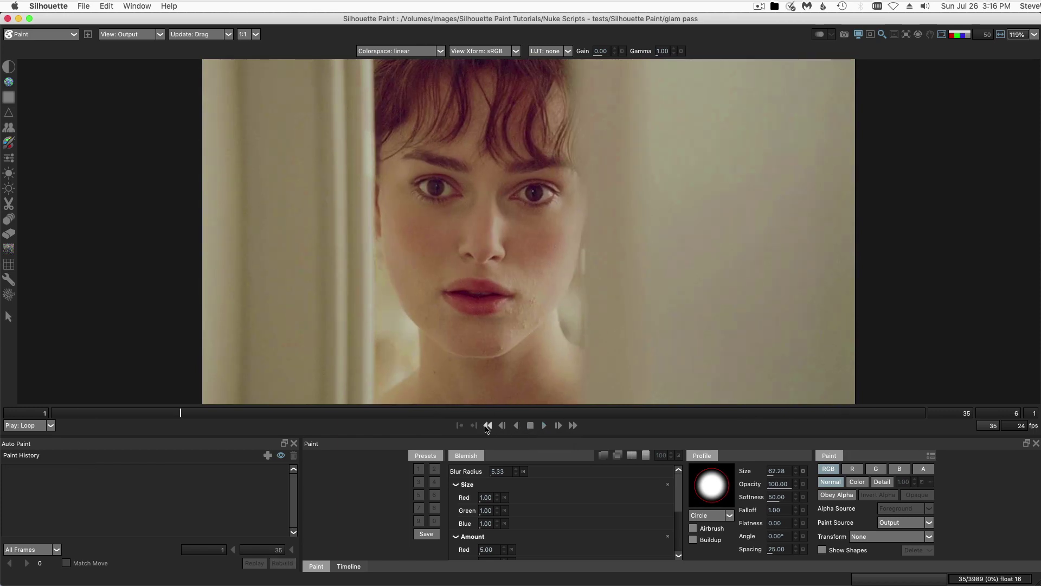
click(488, 426)
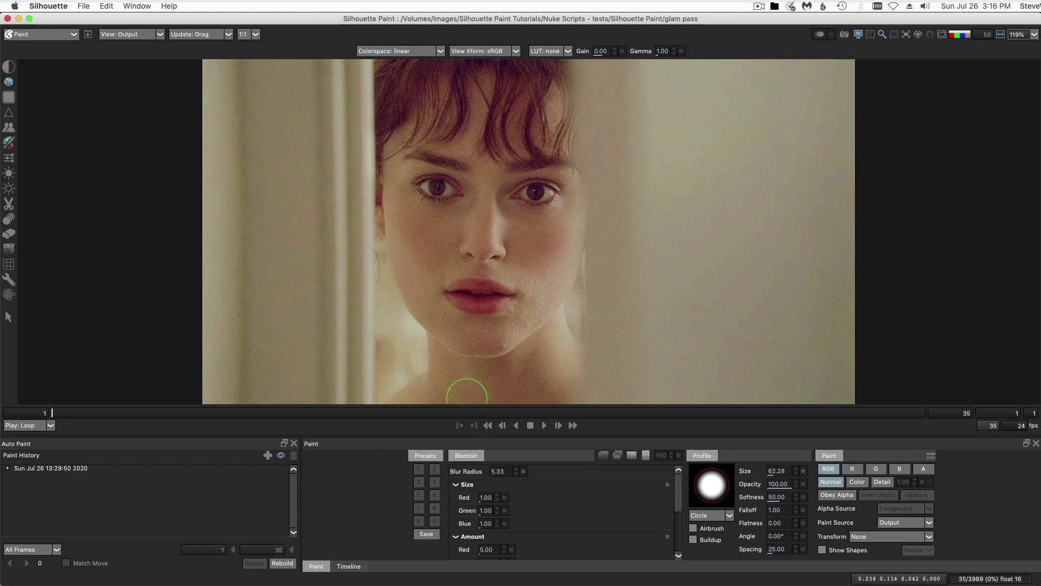
In the Roto node, track the X-Spline around the jaw blemishes forward through the shot with the Mocha Tracker.
click(46, 36)
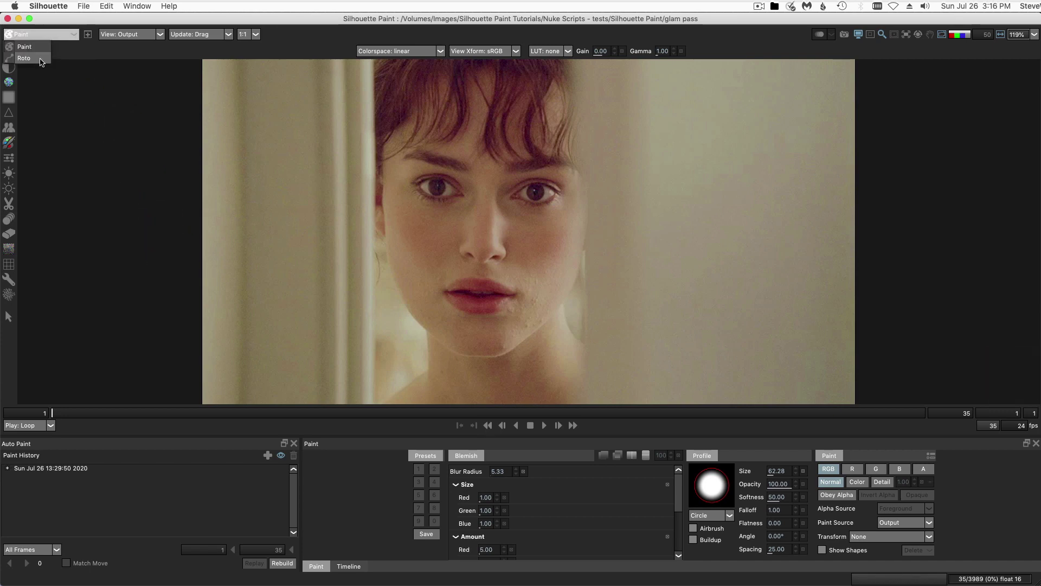
click(41, 60)
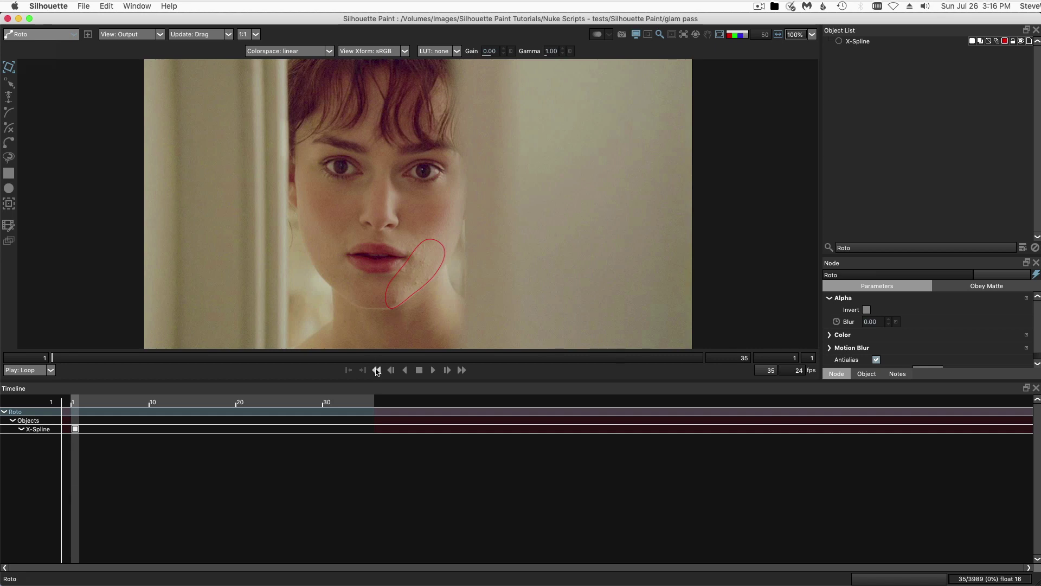
scroll(396, 279, up, 5)
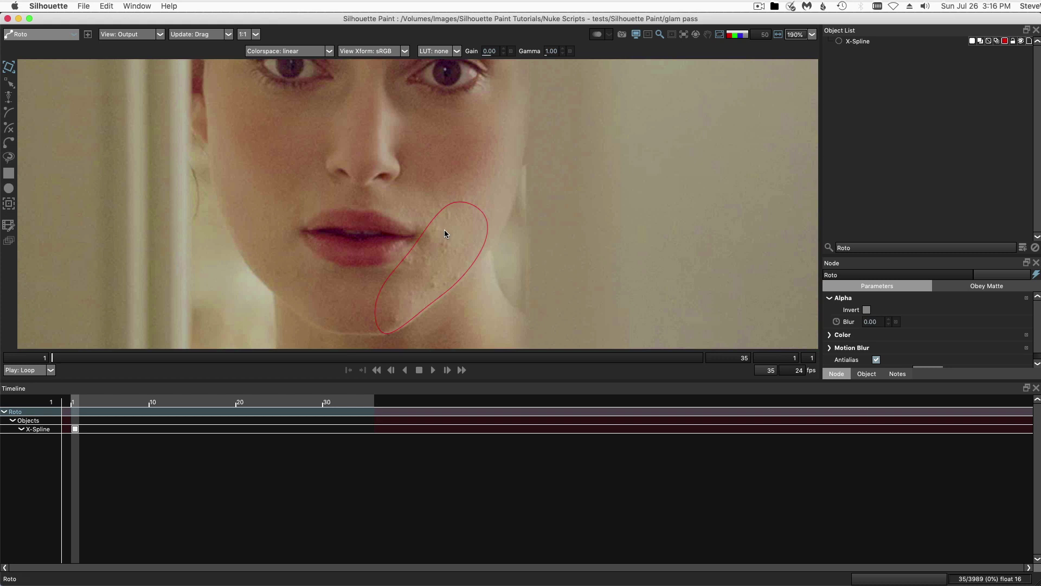
click(860, 42)
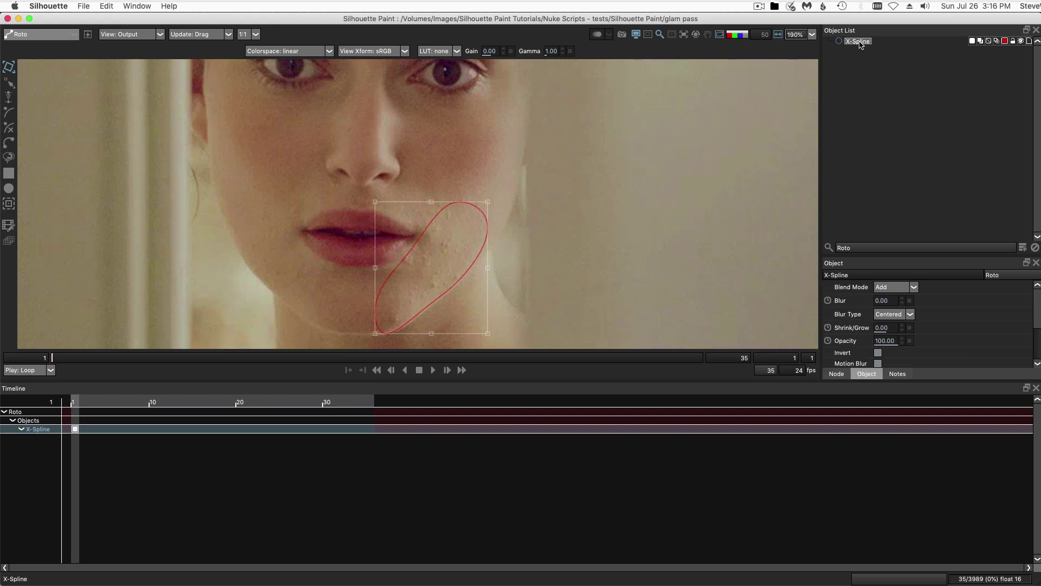
click(8, 205)
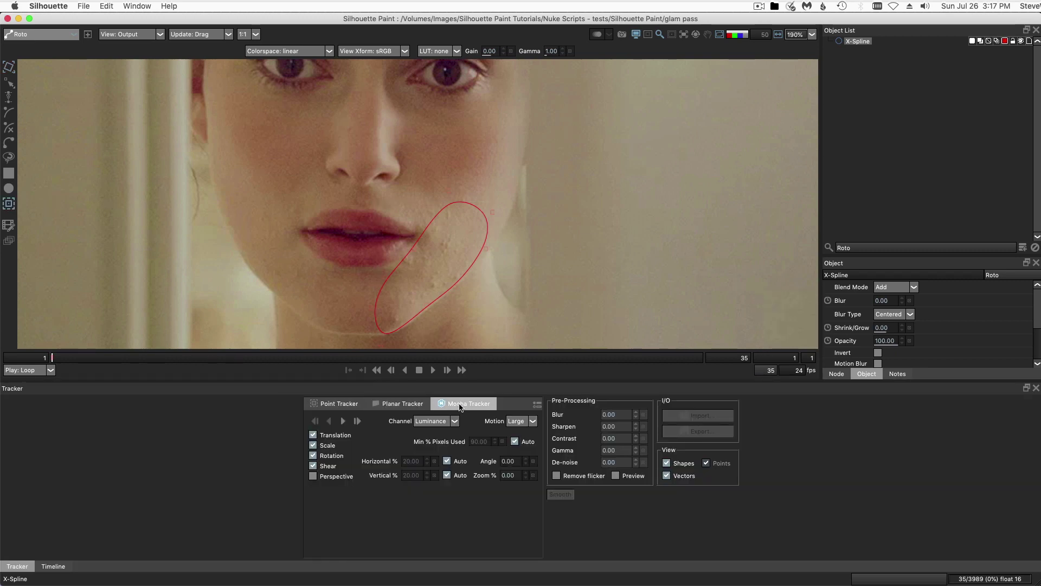
click(353, 421)
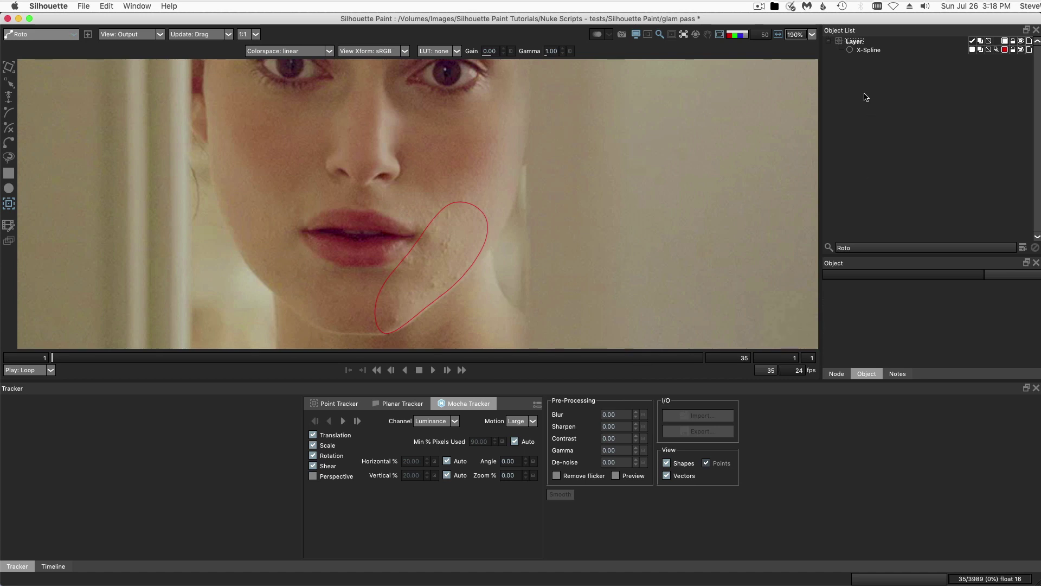
Rename the tracked roto layer as jaw tracker and return to the Paint node.
click(854, 41)
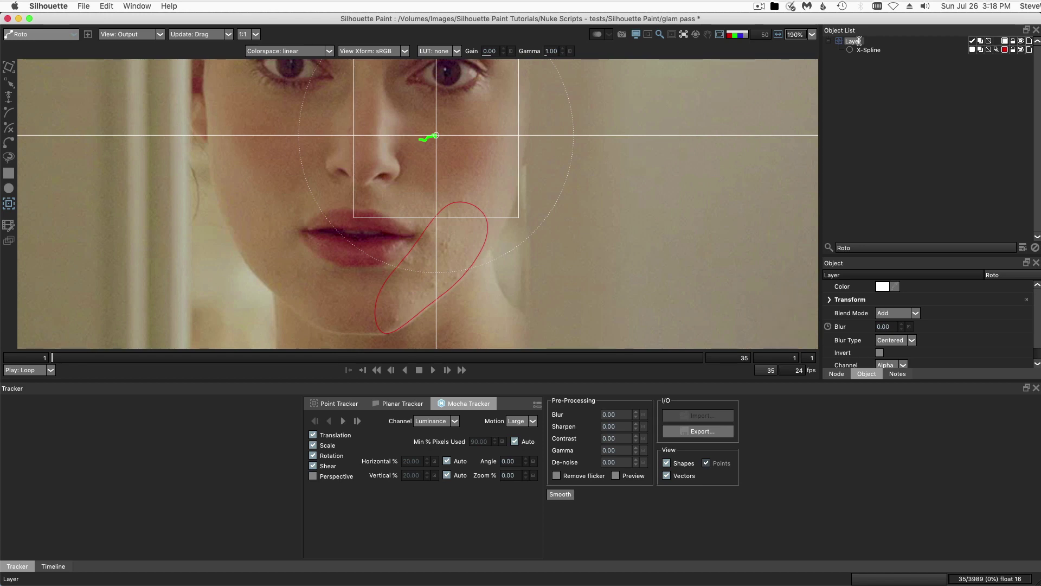
text(jaw tracker)
click(878, 126)
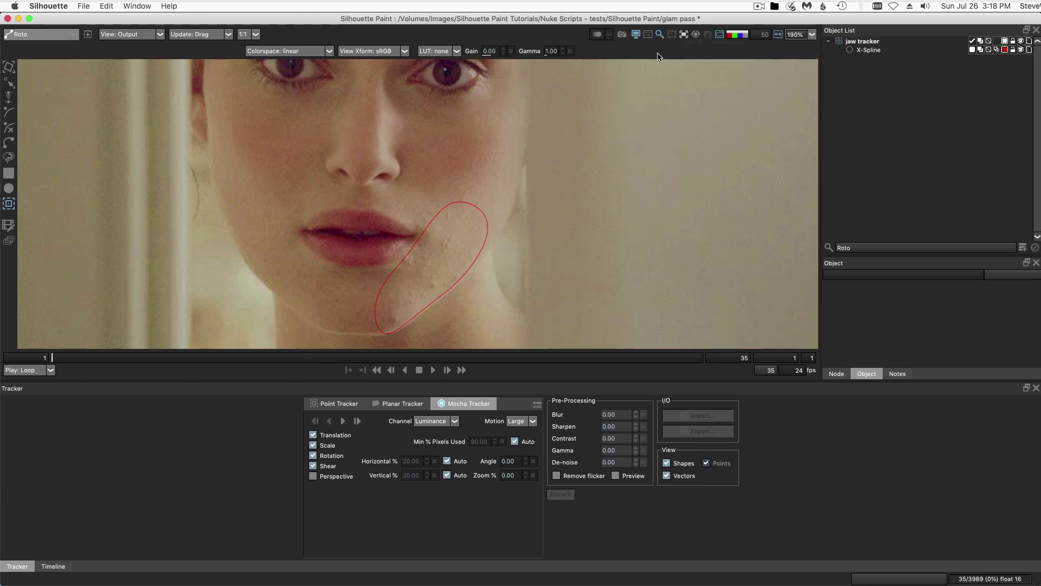
click(33, 36)
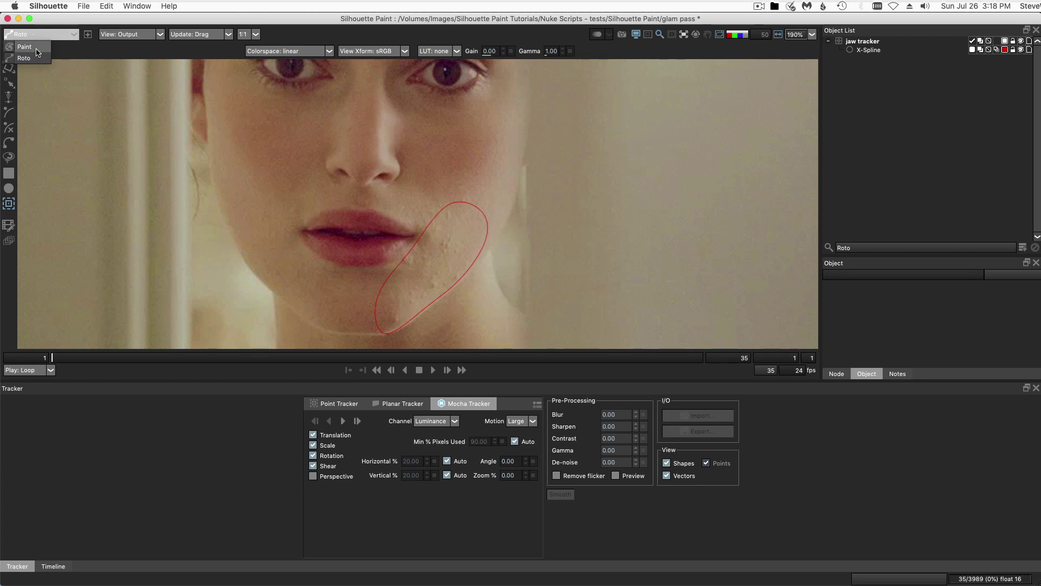
click(34, 47)
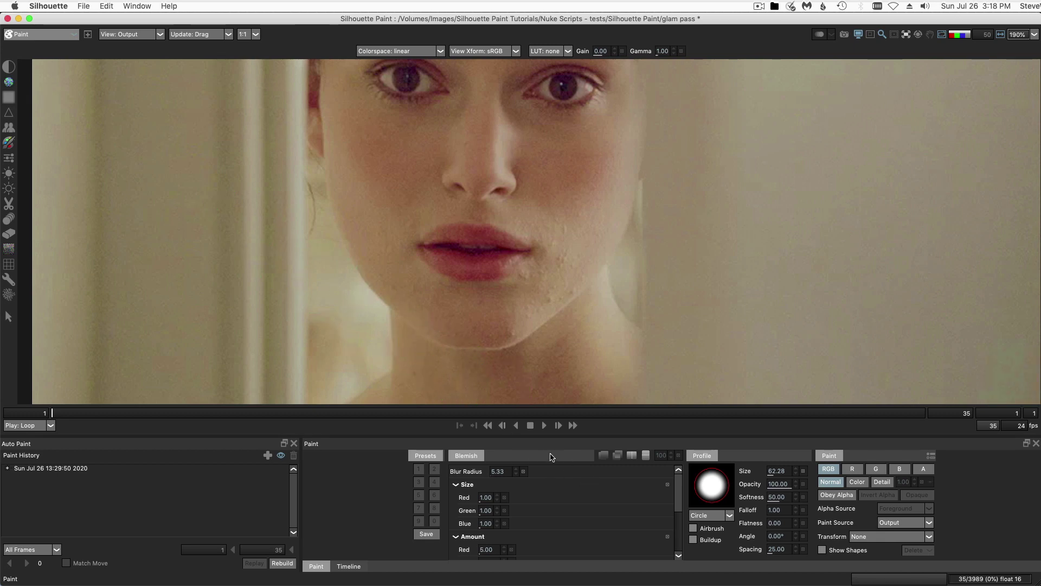
Turn on the split comparison for the Blemish brush and wipe the divider across the jaw to examine the skin.
click(631, 457)
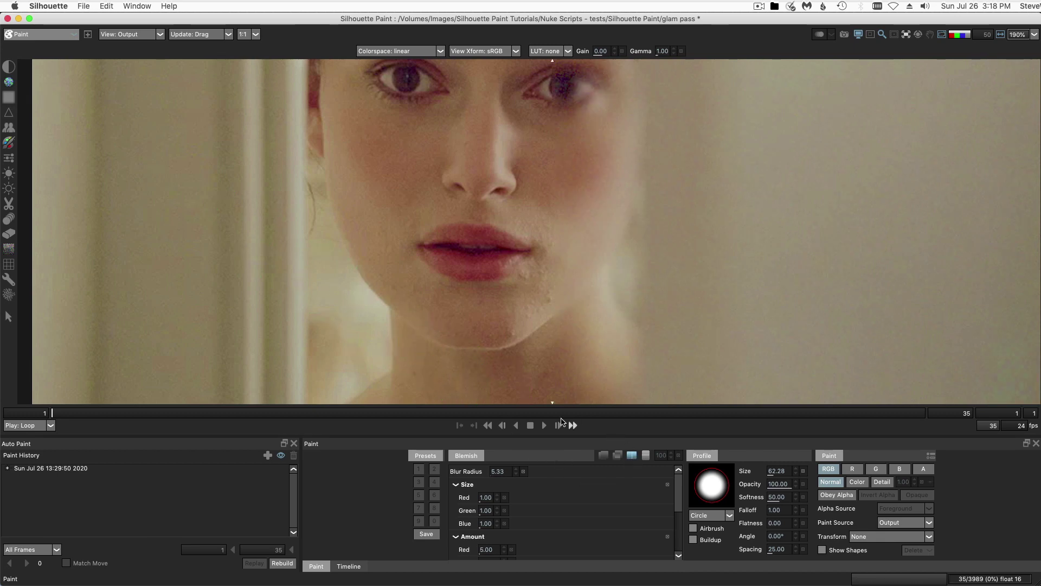
drag(551, 403, 505, 391)
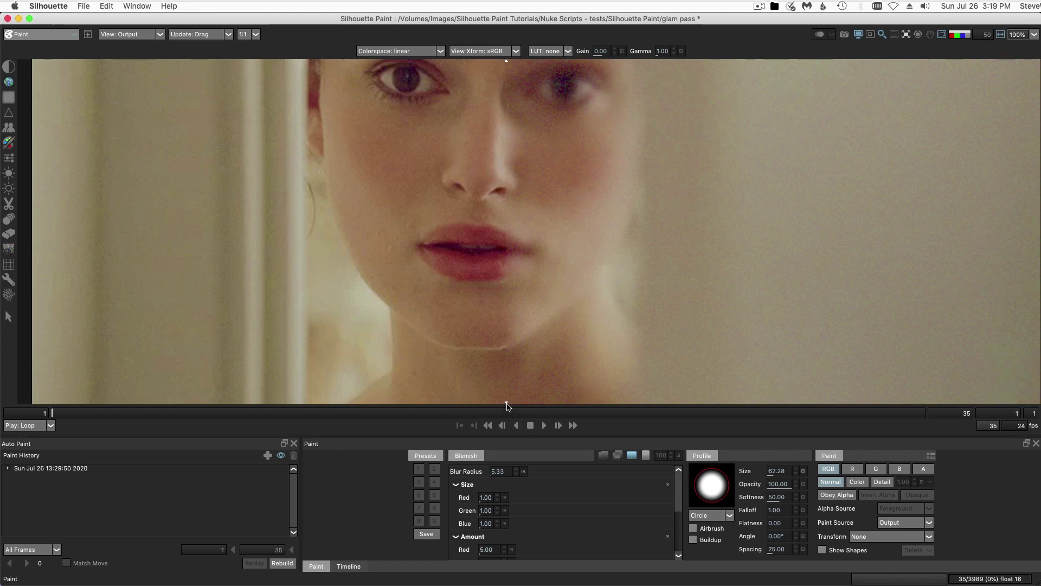
drag(551, 407, 518, 399)
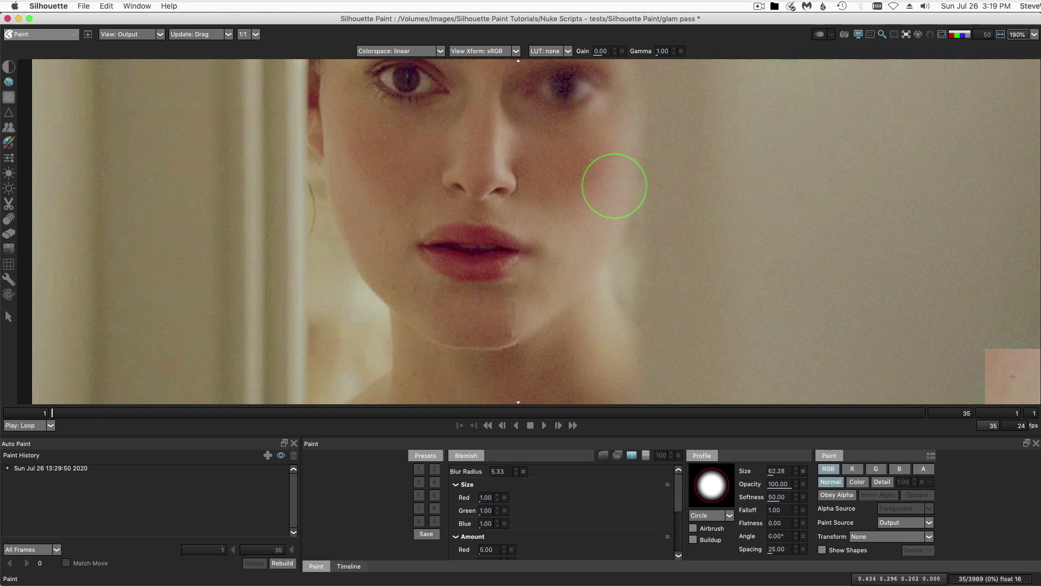
Try a Blemish blur radius of 2, reset the radius to its default, and turn off the split comparison.
click(497, 473)
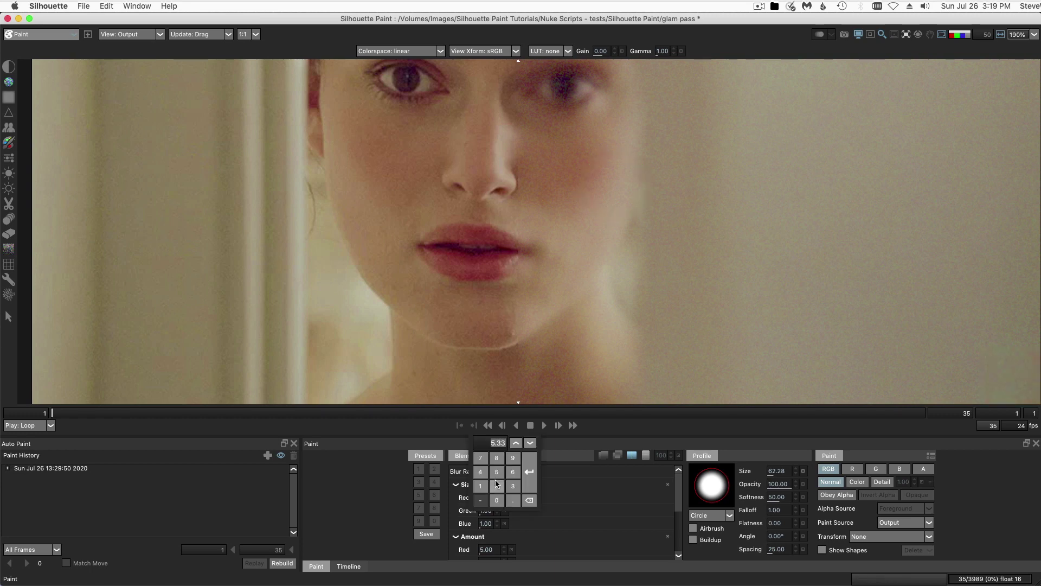
text(2)
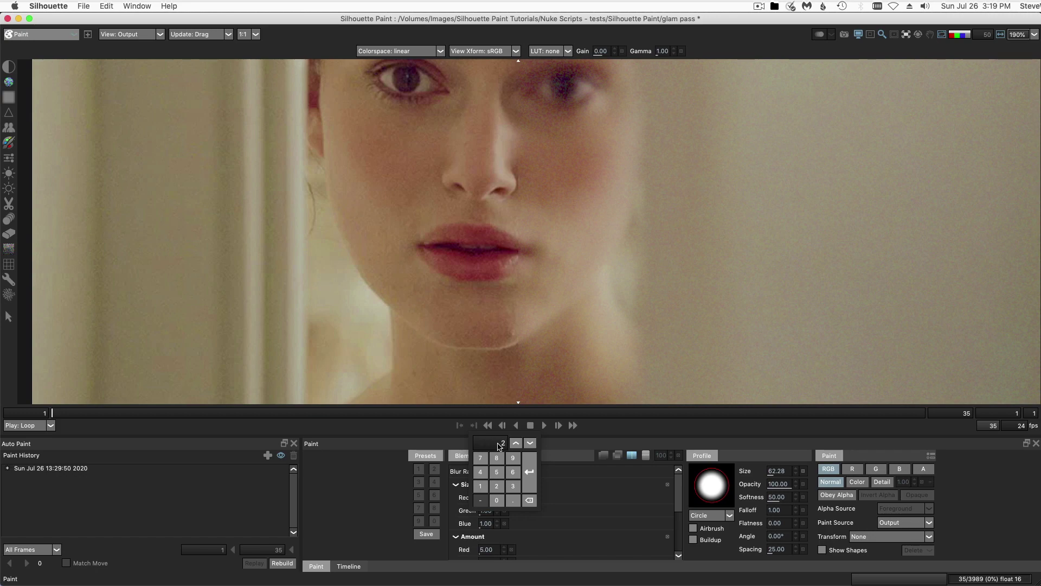
key(Return)
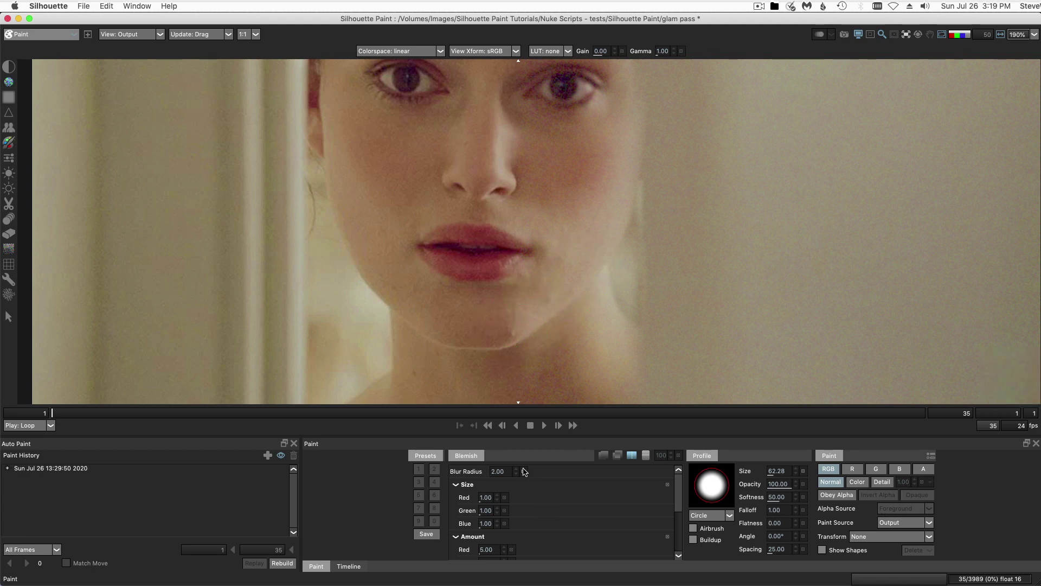
drag(523, 473, 565, 496)
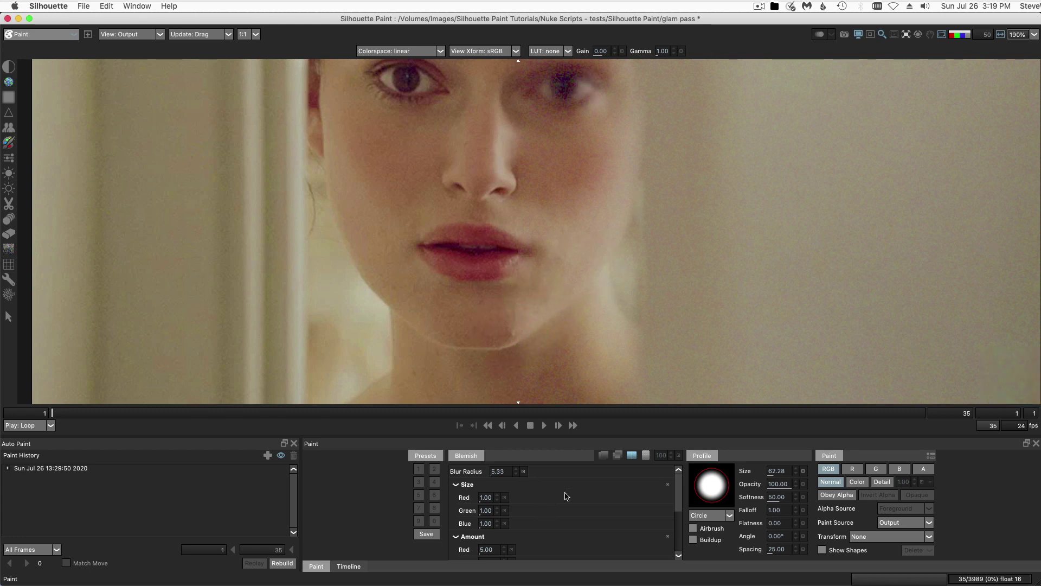
click(632, 456)
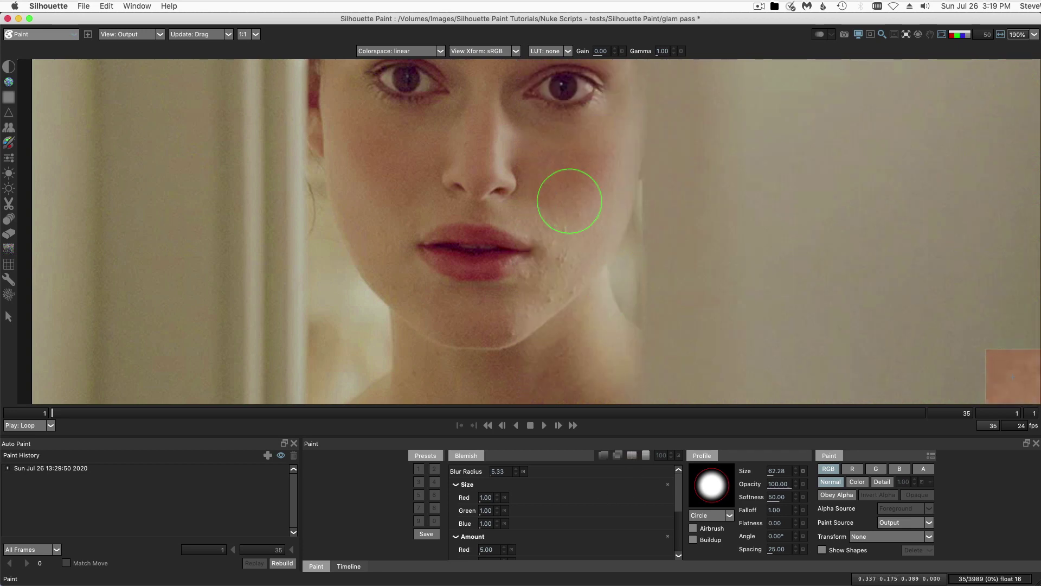
Paint out the blemishes beside the mouth and down the jaw on frame 1 with a Blemish brush of size 15.49.
mouse_move(569, 205)
mouse_down()
mouse_move(529, 235)
mouse_move(566, 227)
mouse_move(543, 240)
mouse_move(572, 243)
mouse_move(562, 220)
mouse_move(576, 255)
mouse_move(532, 276)
mouse_up()
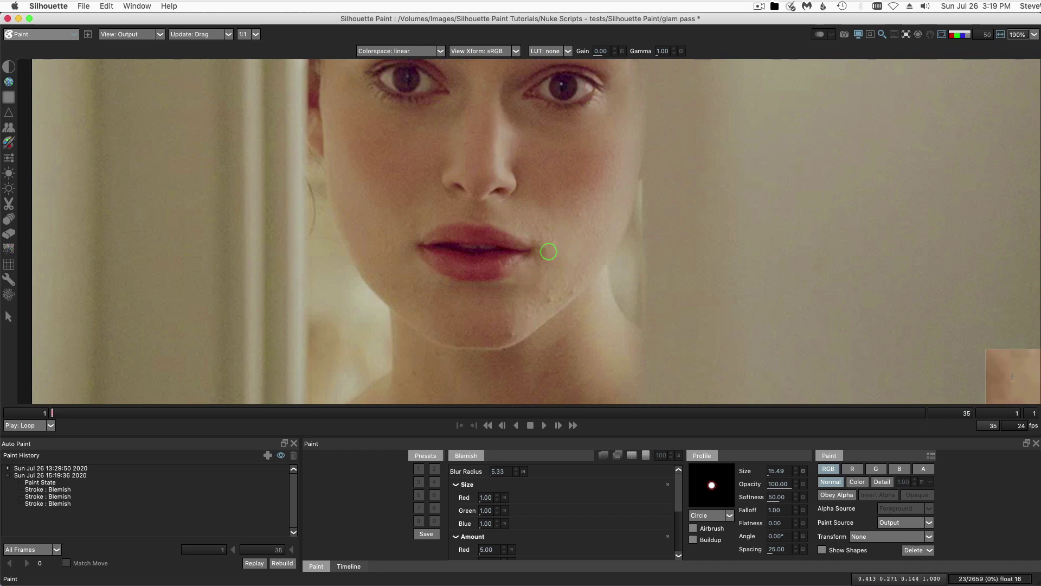
mouse_move(553, 240)
mouse_down()
mouse_move(559, 294)
mouse_move(574, 286)
mouse_move(509, 334)
mouse_up()
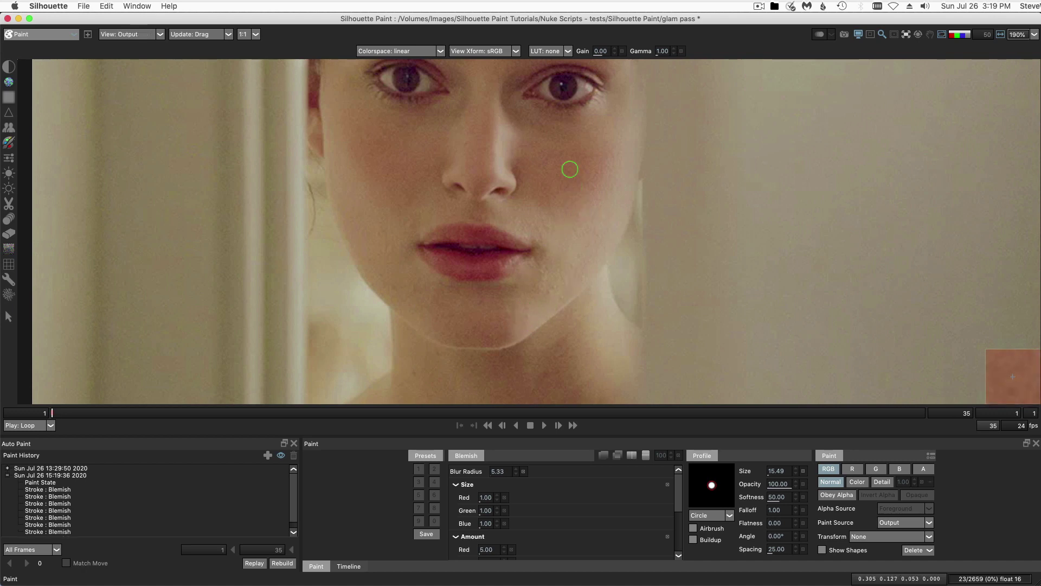
key(F1)
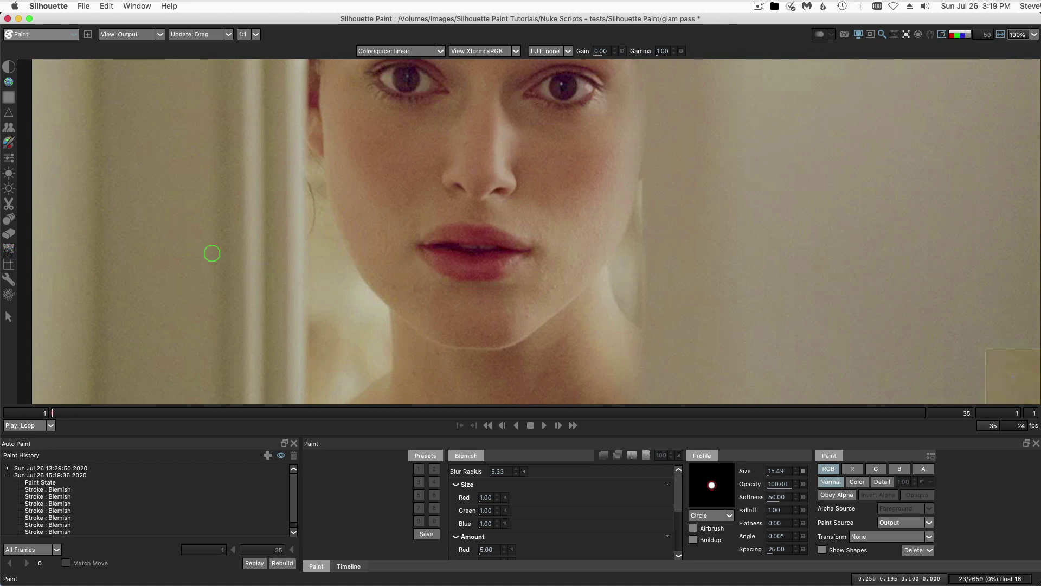
Select the group of recorded Blemish strokes and set its Transform to jaw tracker.
click(71, 476)
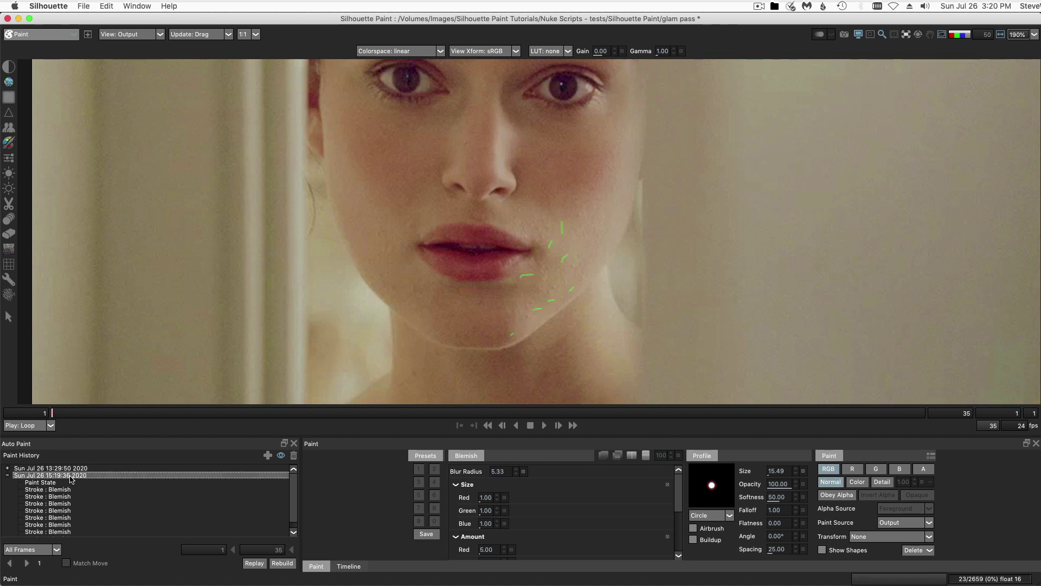
click(888, 538)
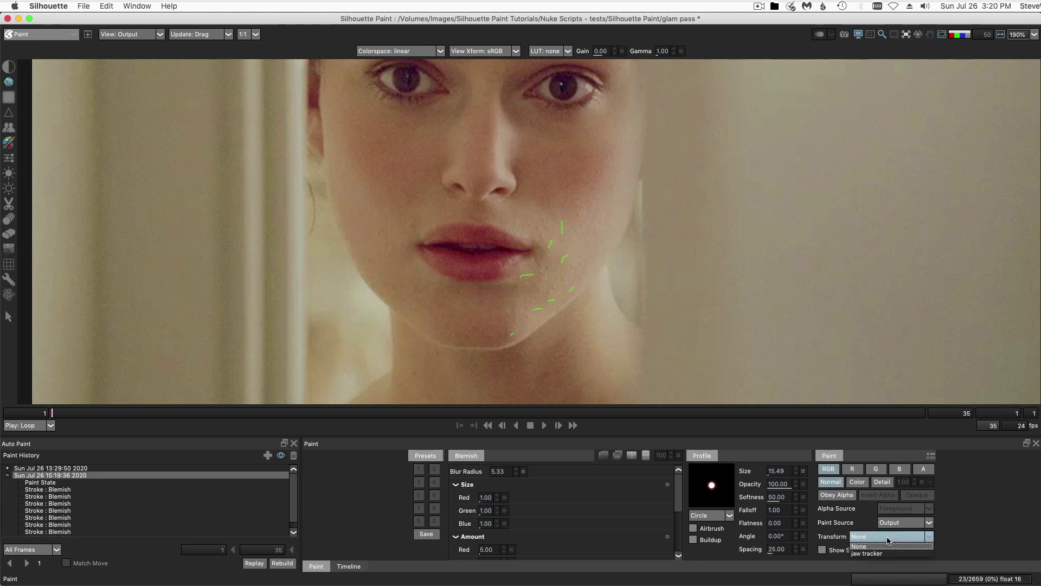
click(884, 554)
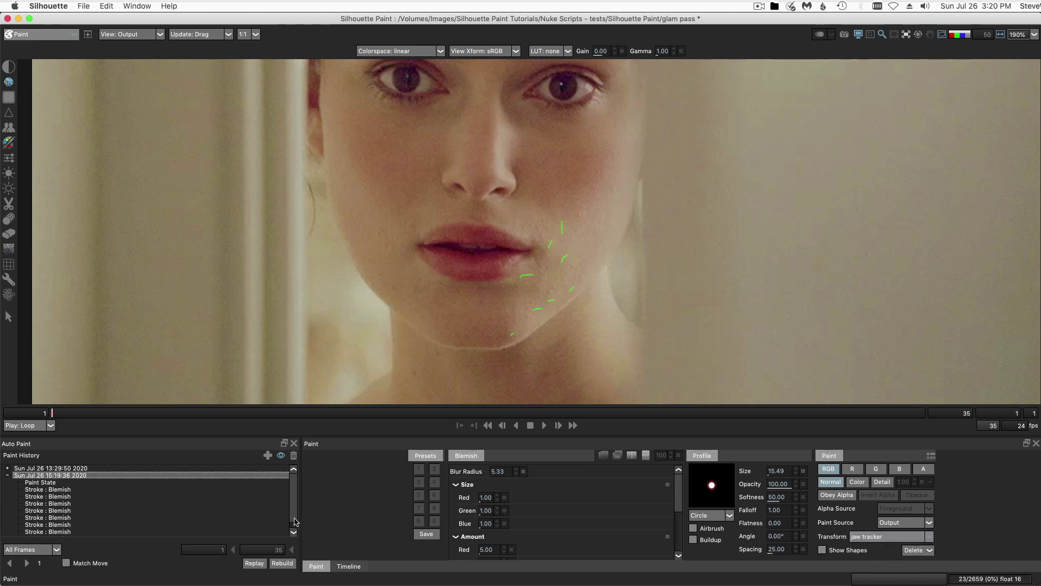
Replay the recorded Blemish strokes over All Frames with Match Move enabled, and play the shot.
click(67, 563)
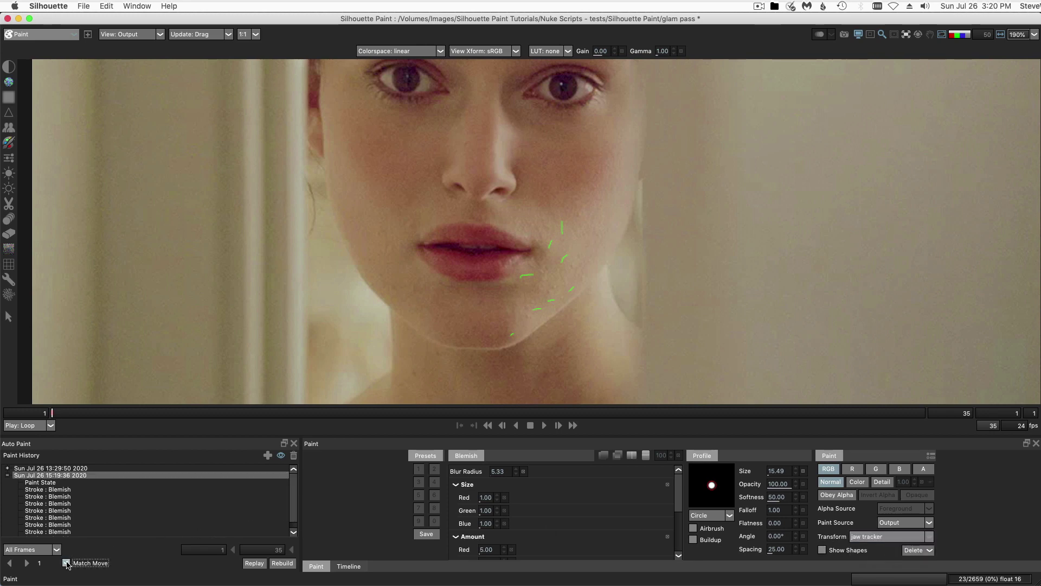
click(57, 550)
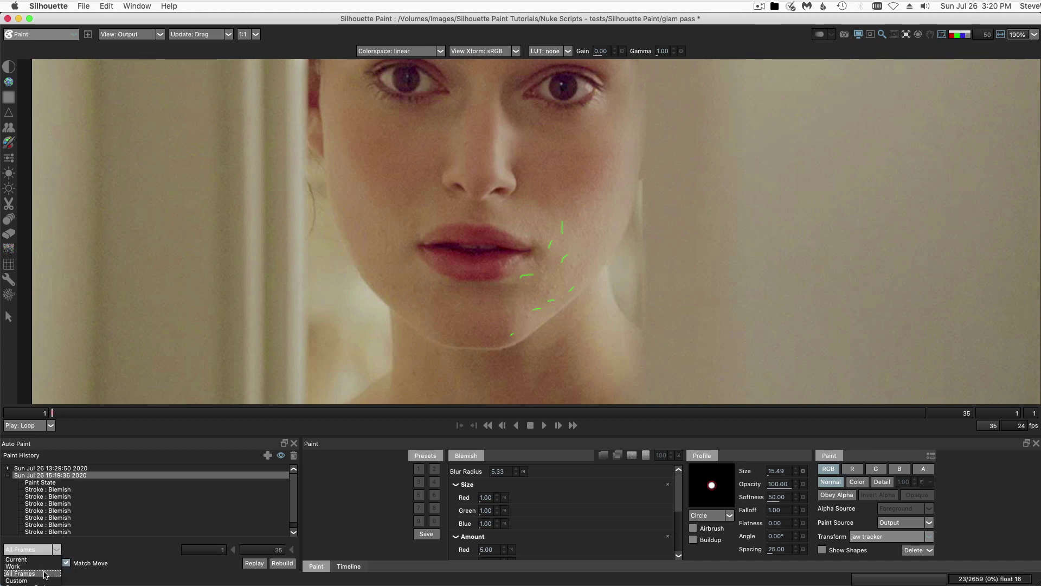
click(44, 572)
click(27, 563)
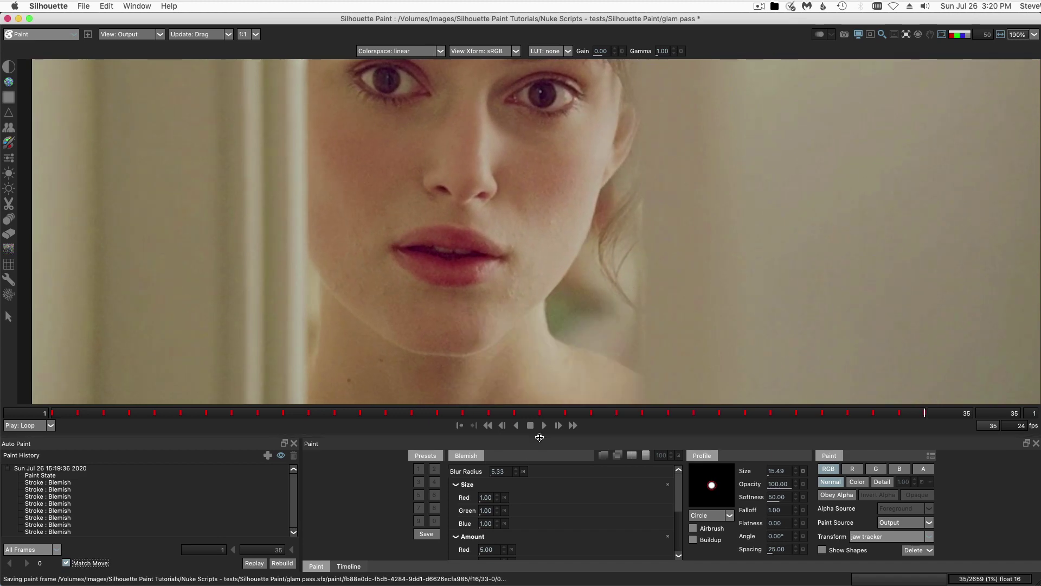
click(544, 426)
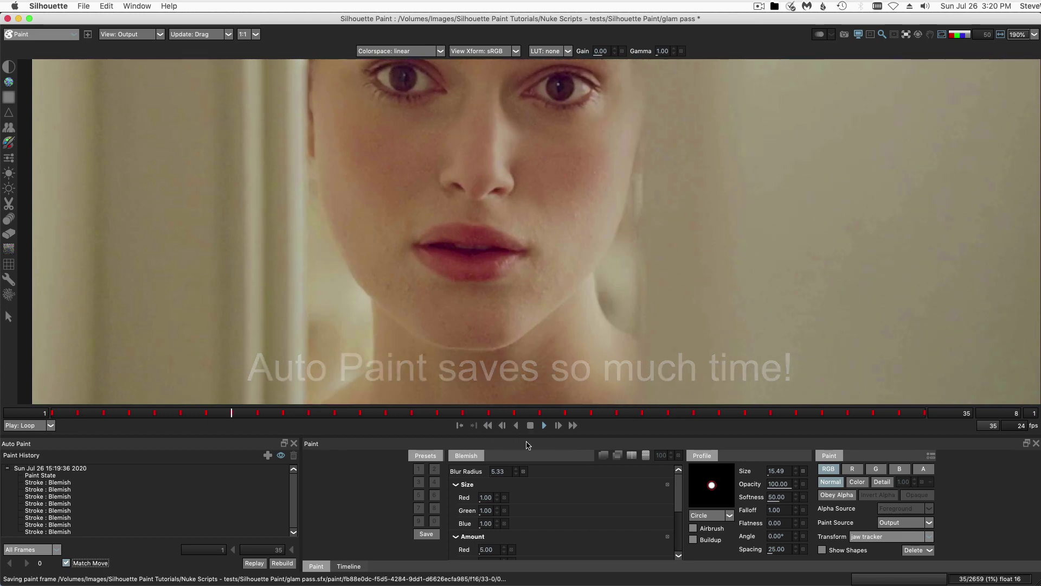
click(530, 426)
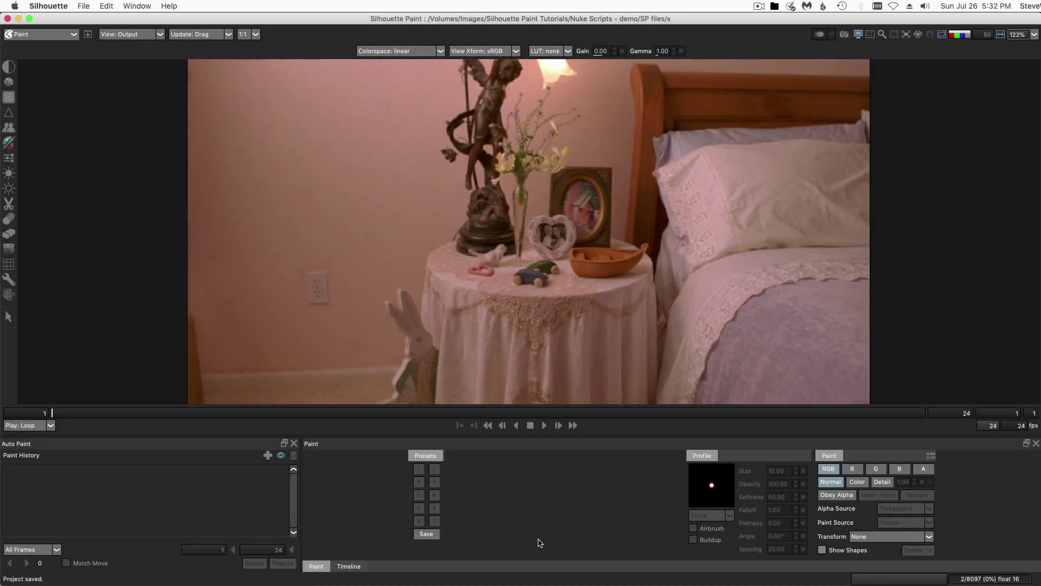
In the bedroom shot, try covering the wall outlet with a size 30.62 Clone brush sampling the wall left of it, and undo the stroke.
scroll(334, 320, up, 5)
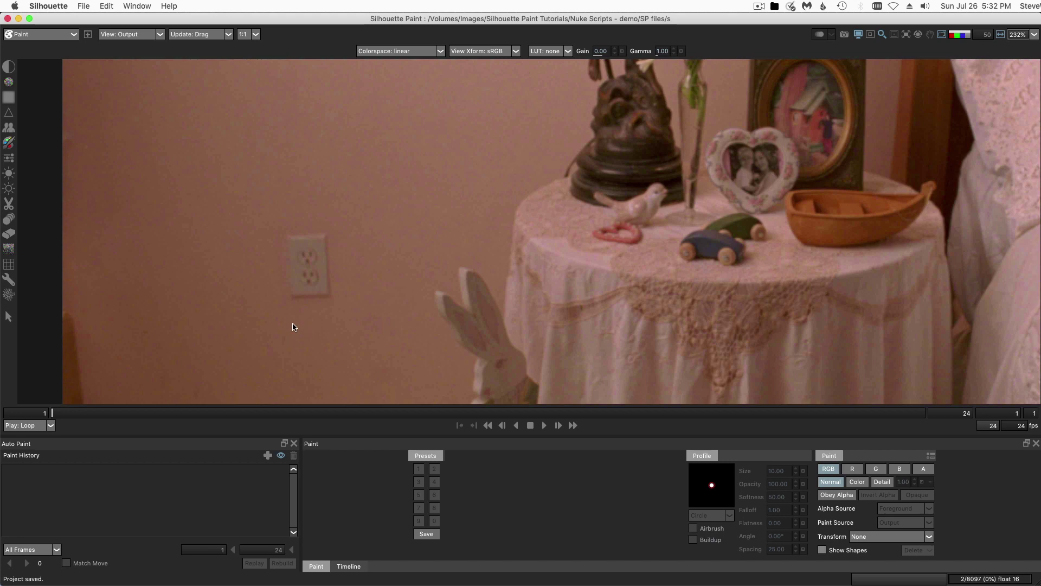
click(8, 127)
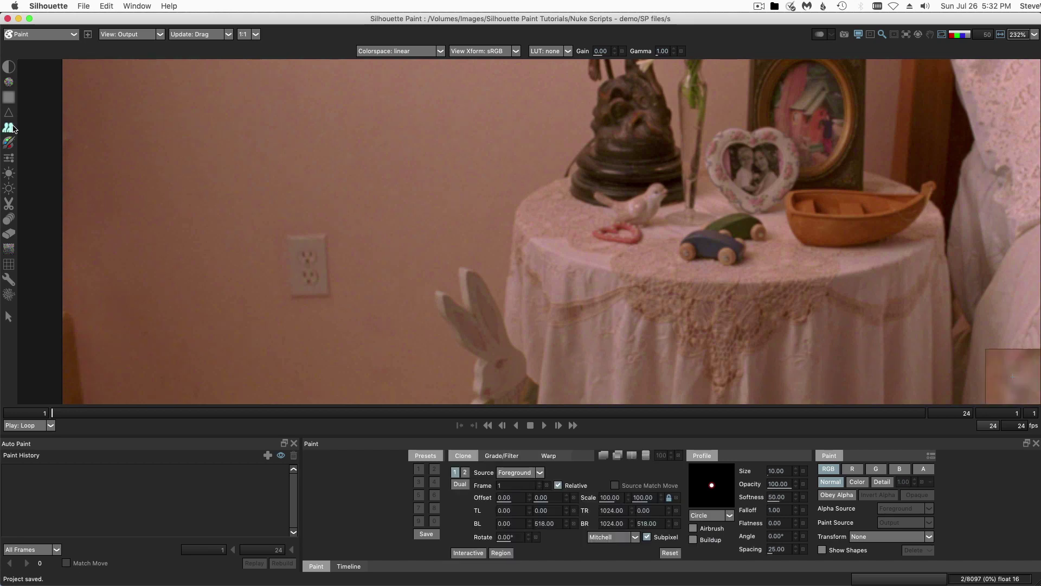
mouse_move(238, 277)
mouse_down()
mouse_move(263, 273)
mouse_move(211, 258)
mouse_move(287, 256)
mouse_move(288, 237)
mouse_move(295, 293)
mouse_move(302, 229)
mouse_up()
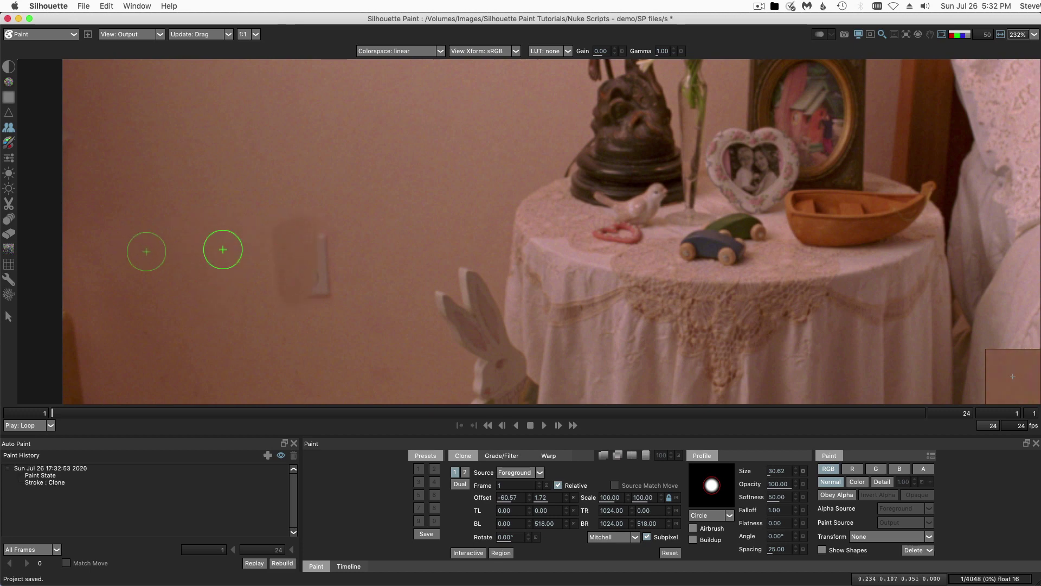
key(super+z)
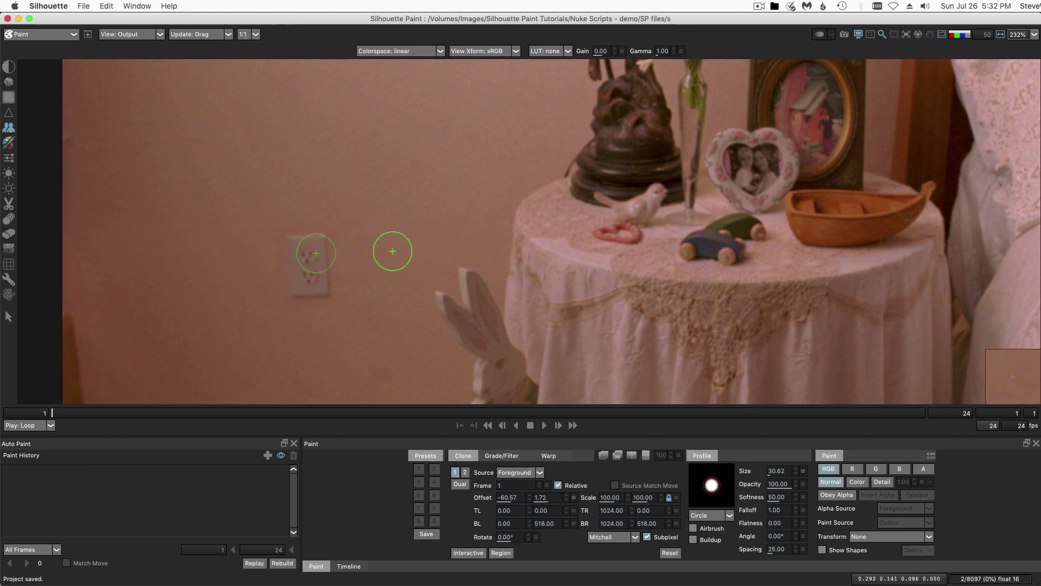
Try cloning over the outlet from the wall on its right and from the wall above it, undoing each attempt.
shift+click(391, 248)
mouse_move(392, 248)
mouse_down()
mouse_move(327, 255)
mouse_move(324, 238)
mouse_move(323, 294)
mouse_move(299, 242)
mouse_move(300, 290)
mouse_up()
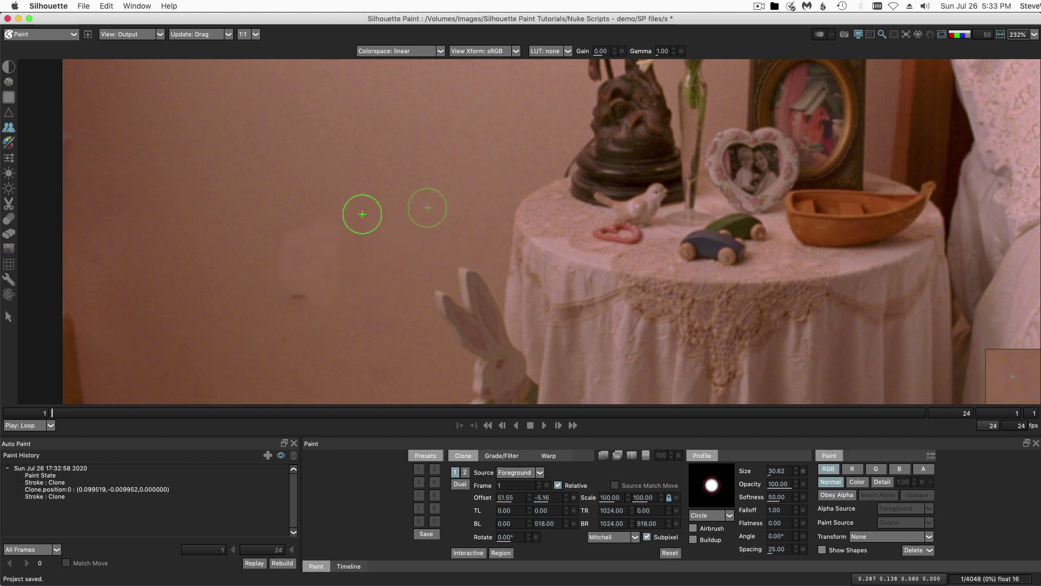
key(super+z)
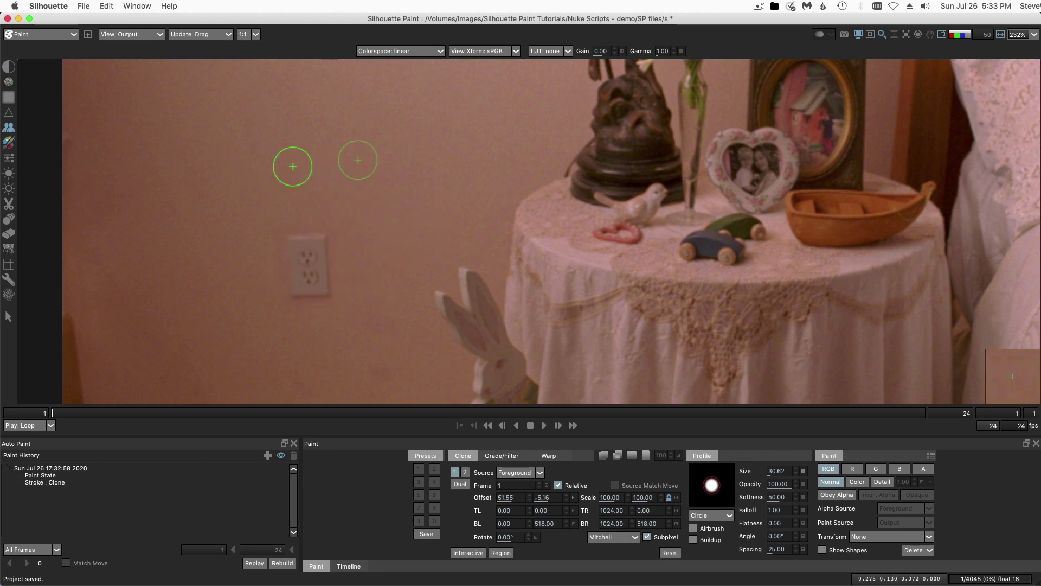
mouse_move(299, 166)
mouse_down()
mouse_move(307, 245)
mouse_move(290, 266)
mouse_up()
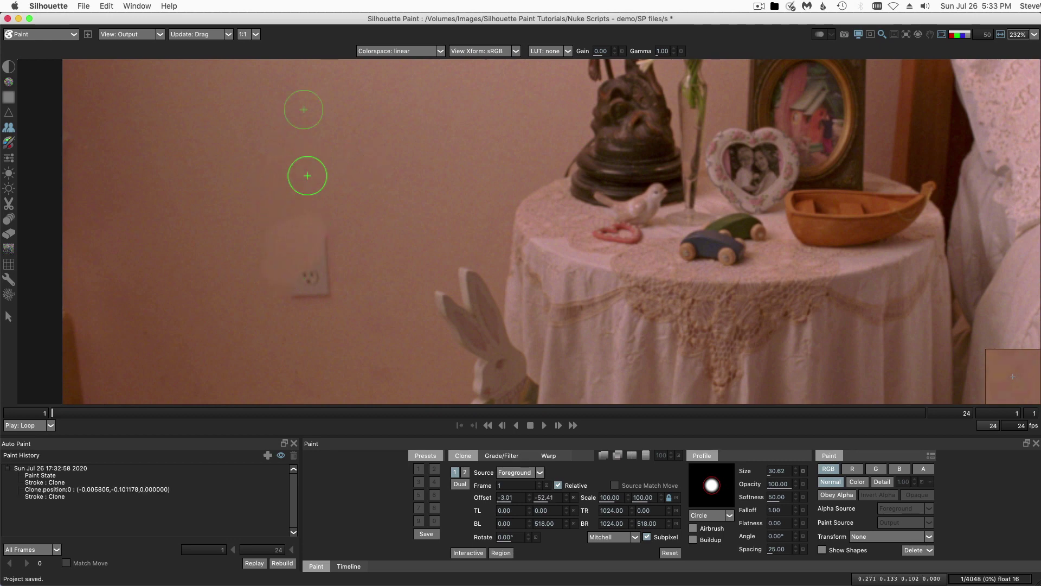
key(super+z)
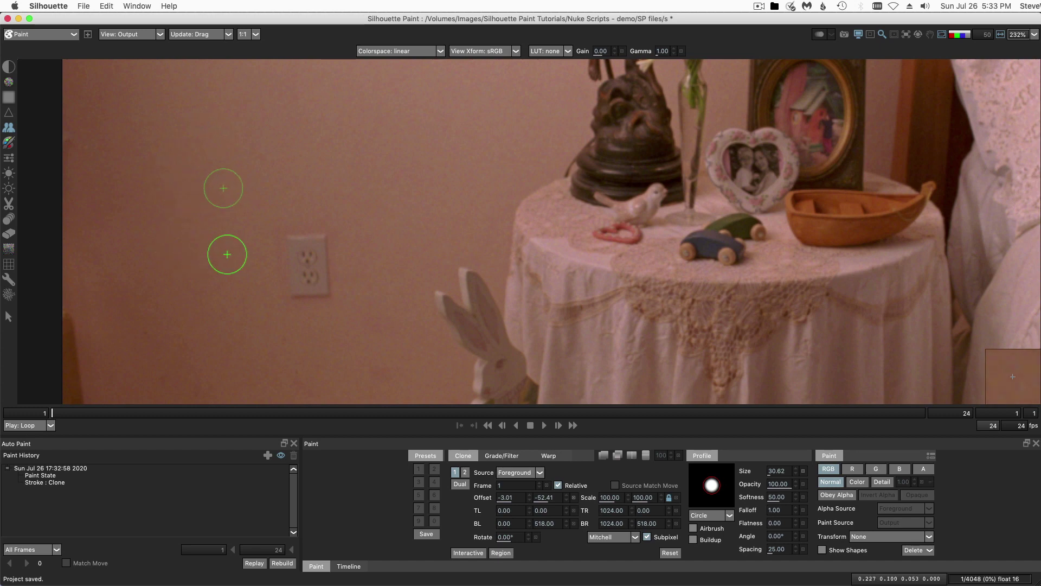
Set clone source 1 left of the outlet and source 2 right of it at offset 61.86, -4.30, and enable Dual cloning.
drag(217, 255, 287, 255)
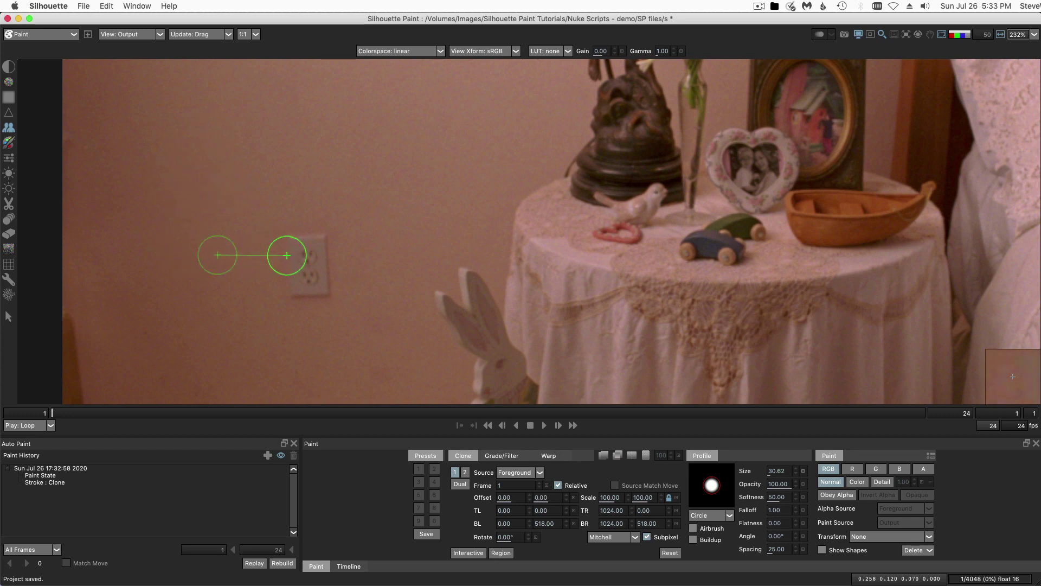
click(465, 473)
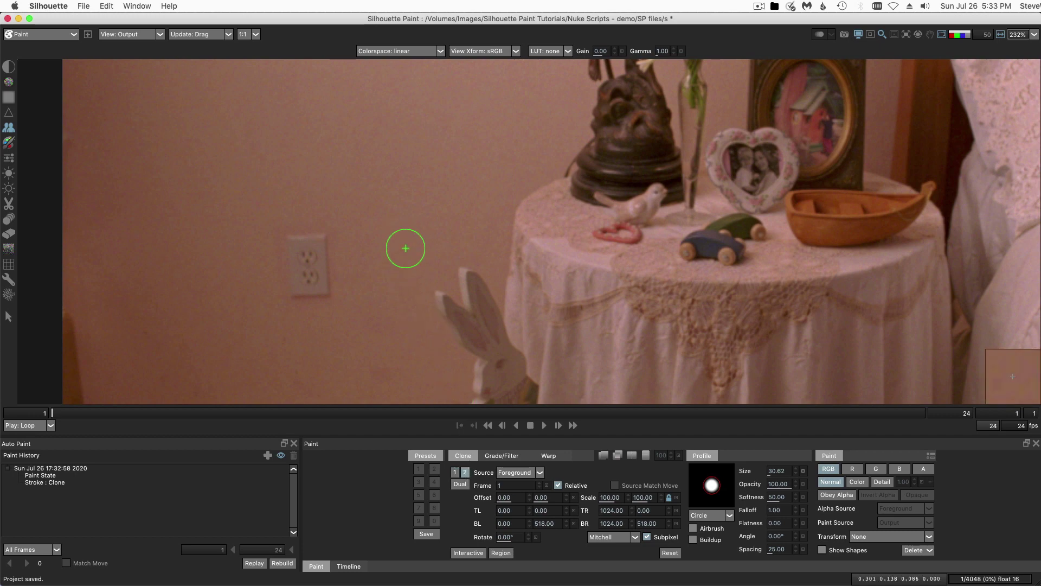
drag(405, 248, 328, 254)
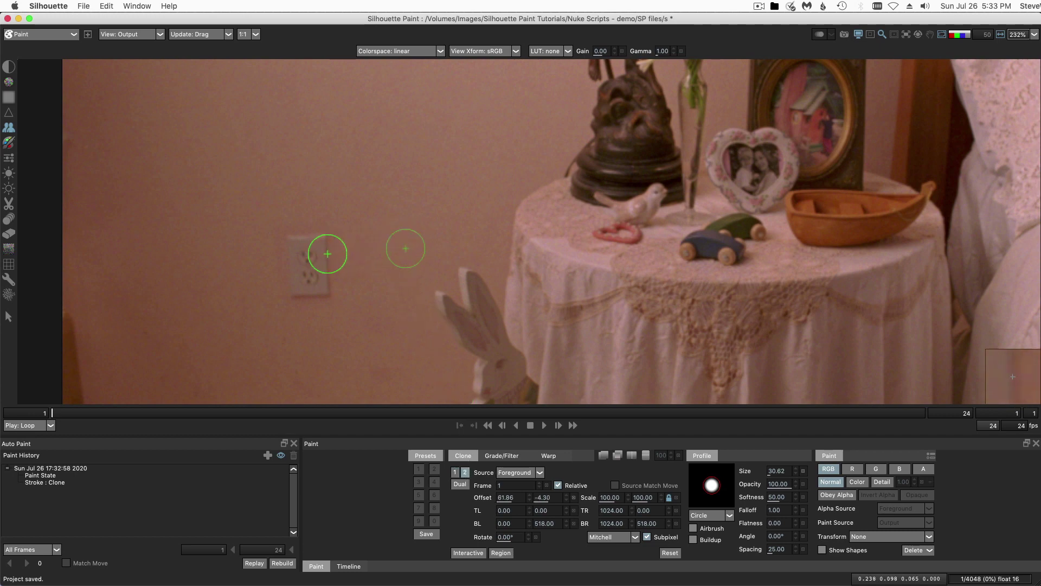
click(461, 484)
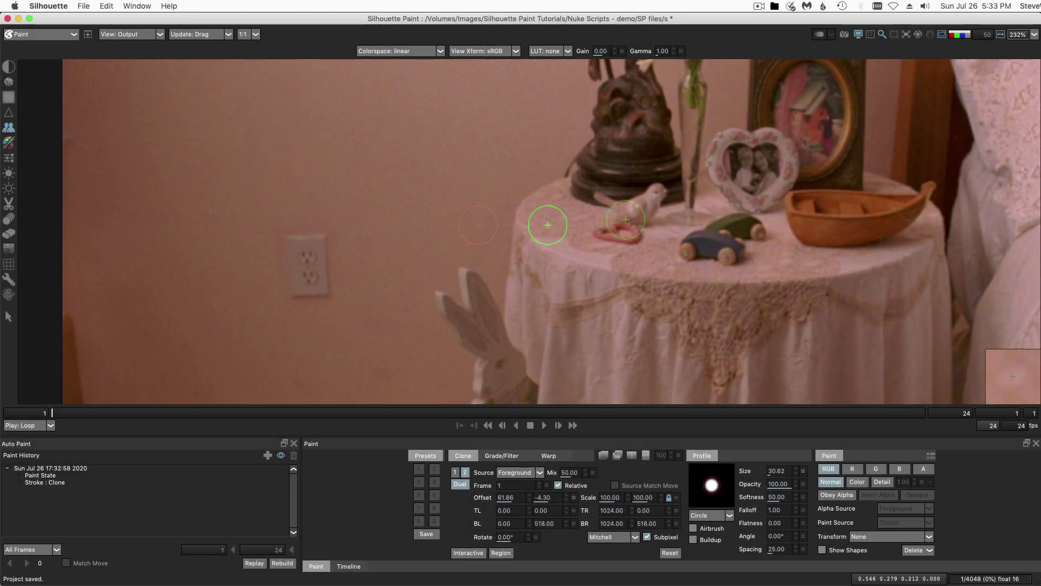
Include the alpha channel with Opaque painting enabled and dual-clone over the wall outlet at brush size 30.62.
click(924, 470)
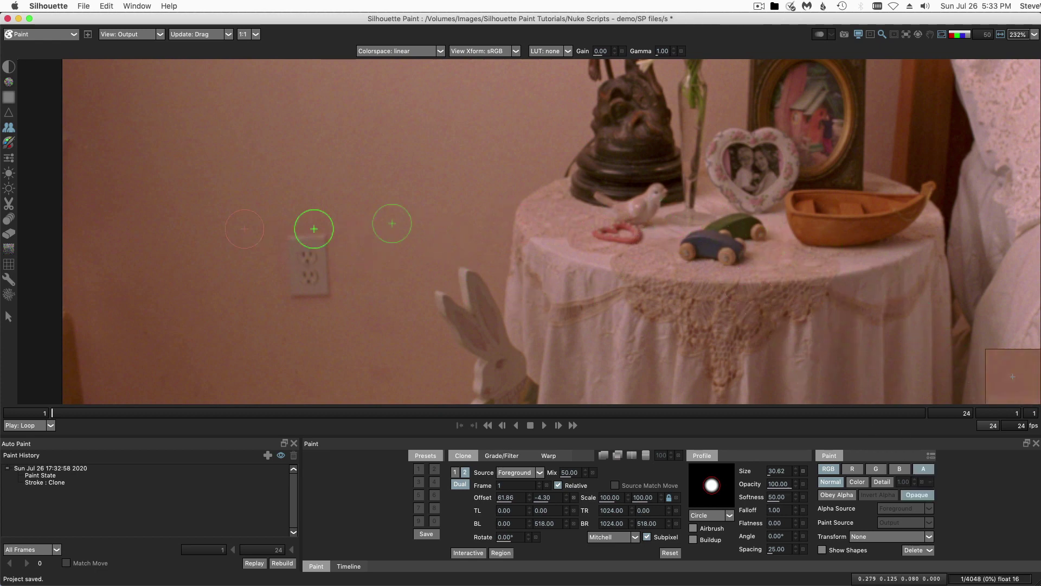
mouse_move(286, 230)
mouse_down()
mouse_move(298, 298)
mouse_move(299, 243)
mouse_move(310, 296)
mouse_move(322, 220)
mouse_move(323, 287)
mouse_up()
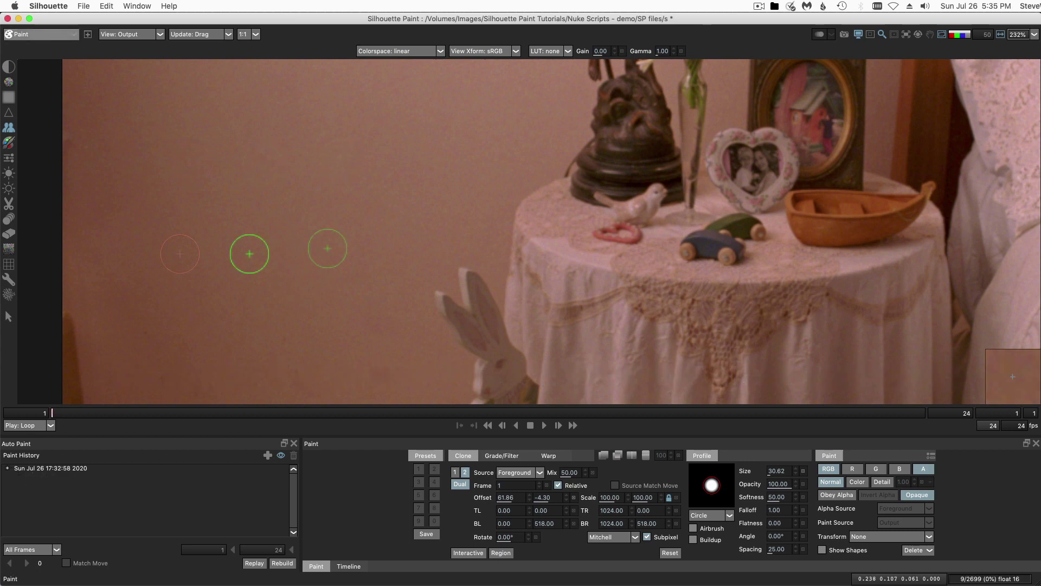
Replay the recorded clone strokes over All Frames with Match Move and the wall tracker transform, and play the shot.
click(70, 469)
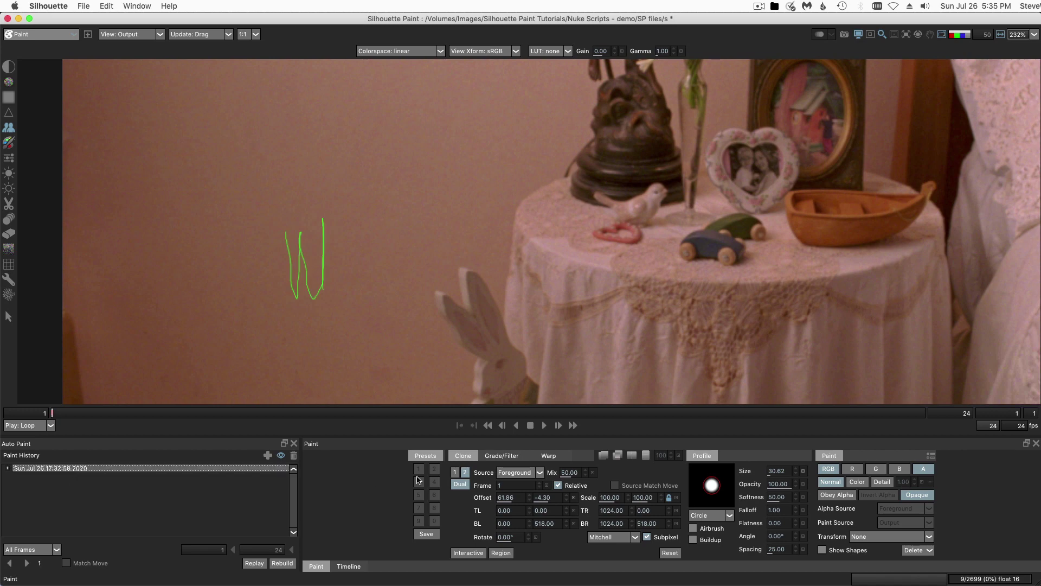
click(913, 538)
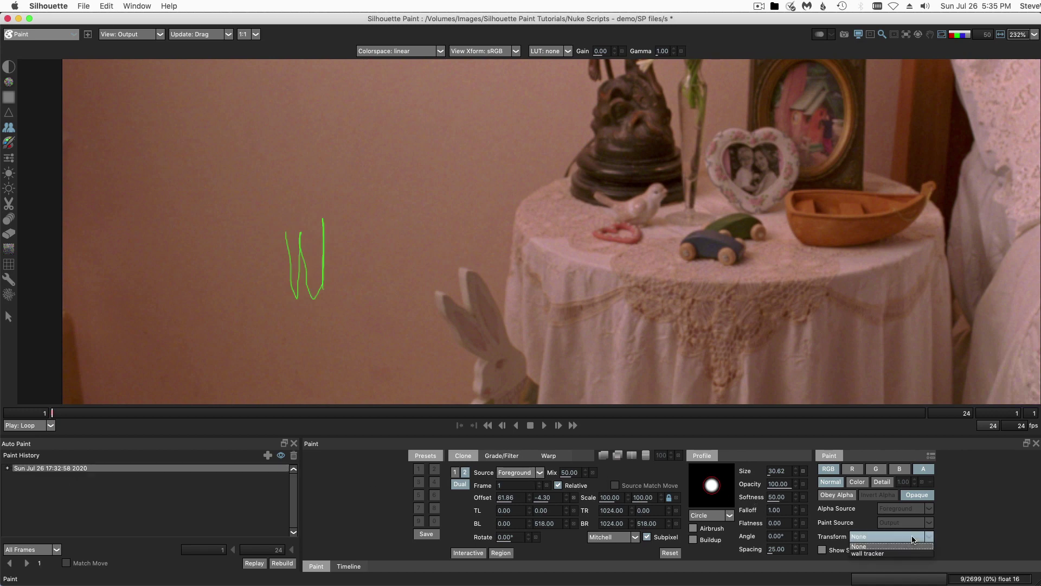
click(895, 554)
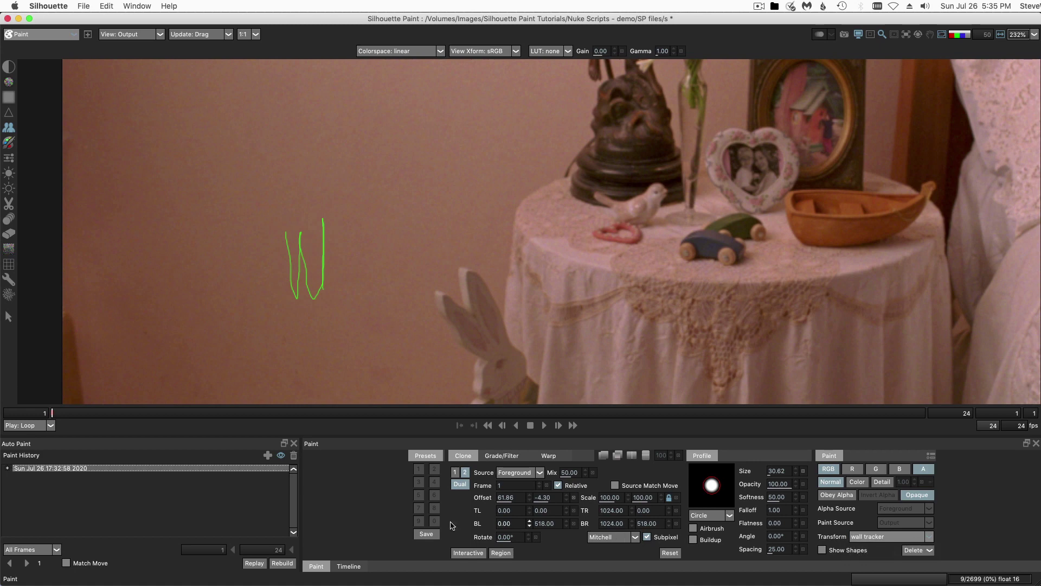
click(66, 563)
click(65, 562)
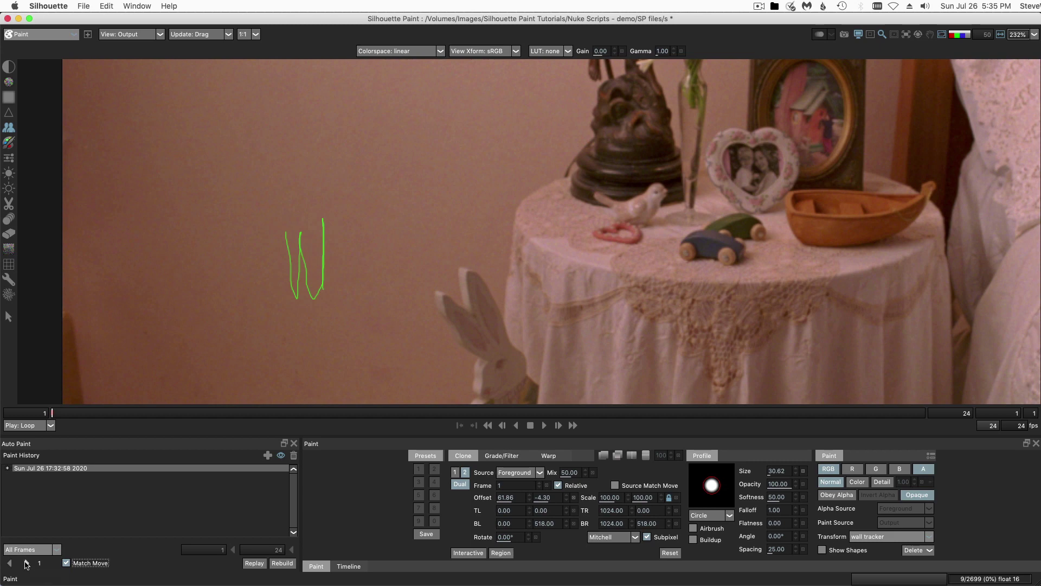
click(26, 563)
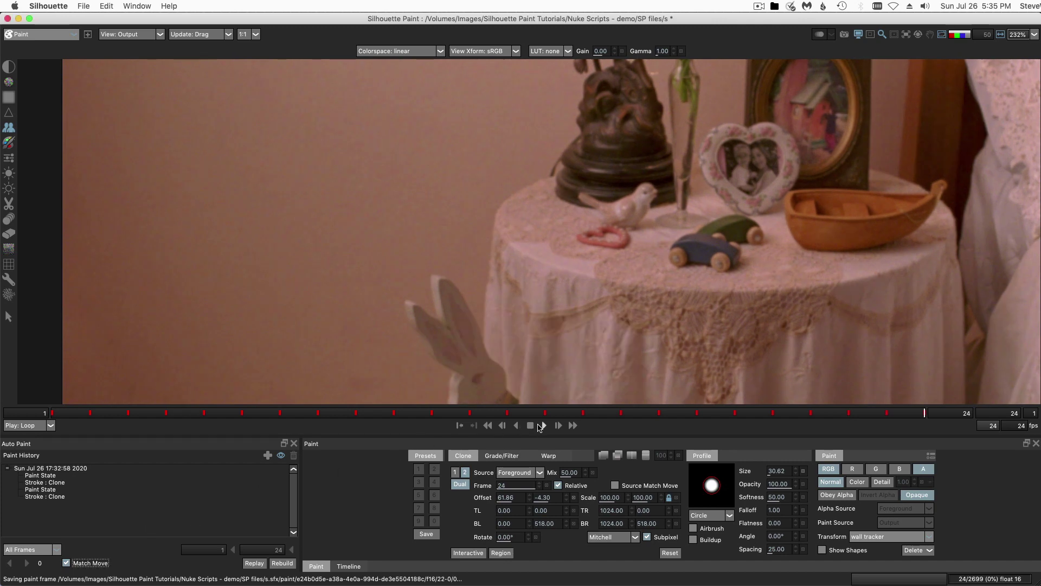
click(543, 426)
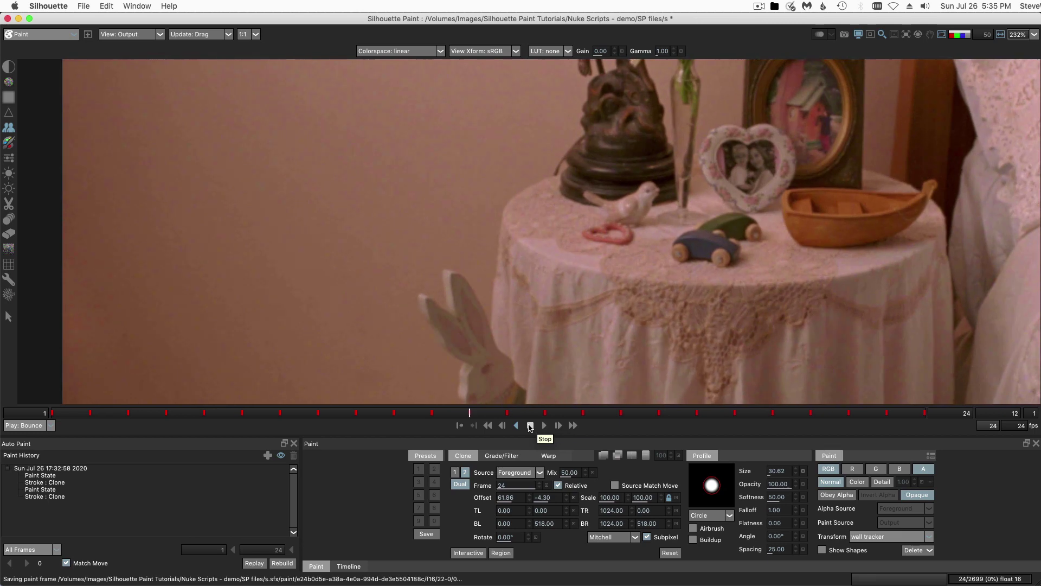
click(531, 427)
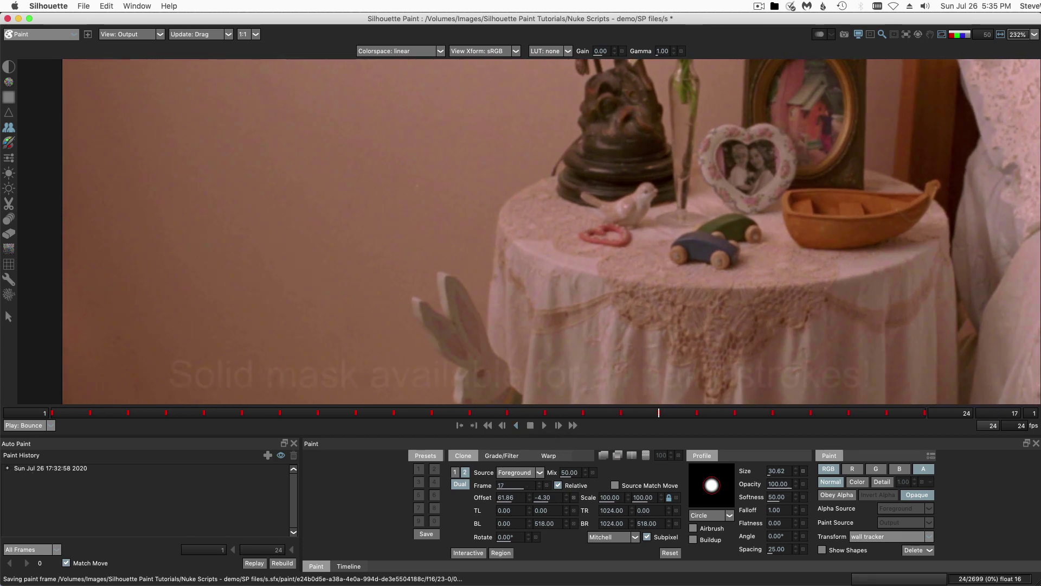
Examine the painted patch's solid alpha mask as a color overlay and on its own during playback, and return to the color image.
key(shift+a)
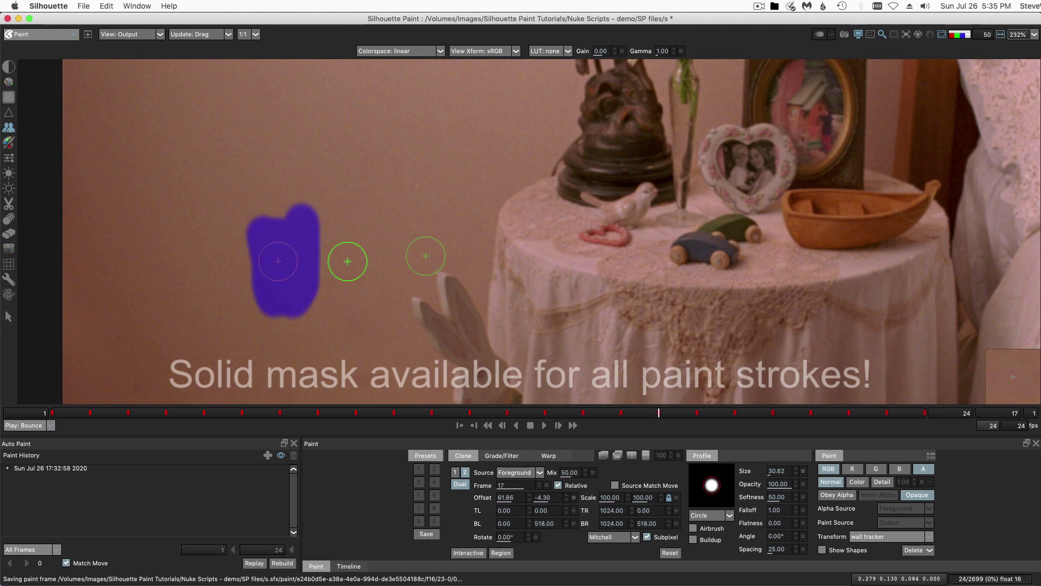
key(a)
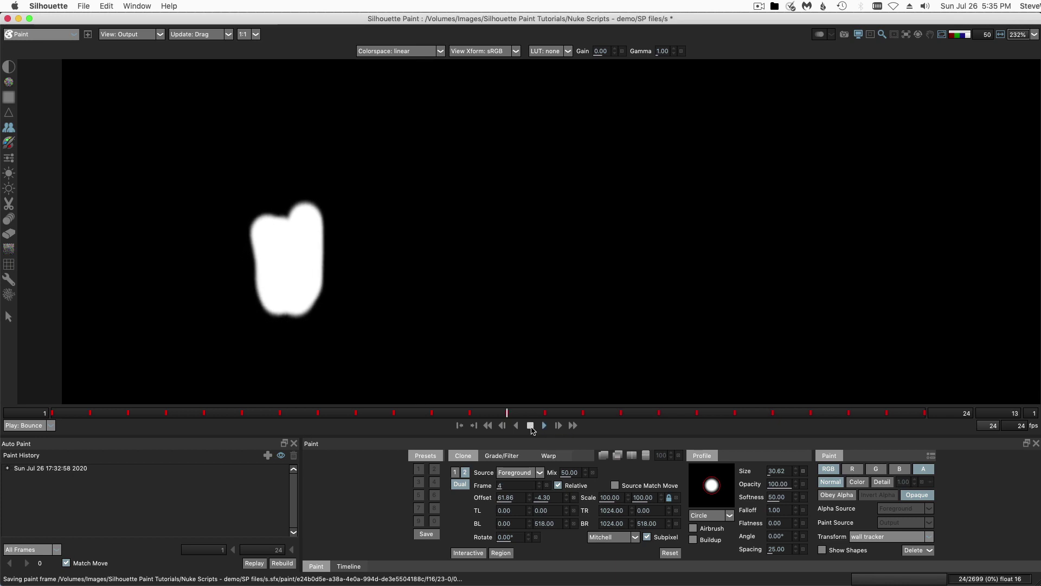
click(531, 426)
key(a)
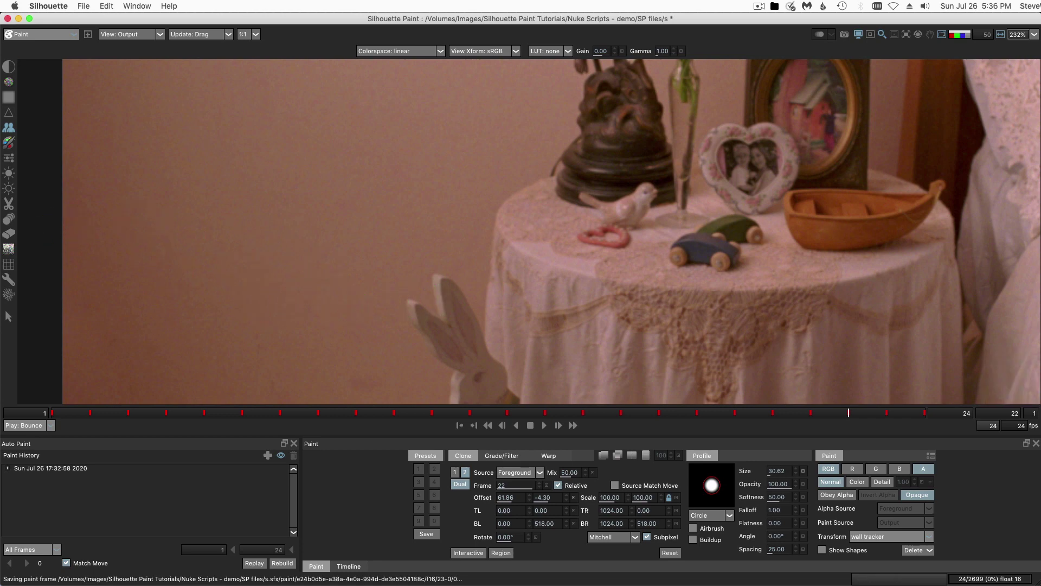
Paint grain over the cloned patch with the Grain brush, obeying the Output alpha, with blue size 0.50 and red amount 4.00.
click(9, 249)
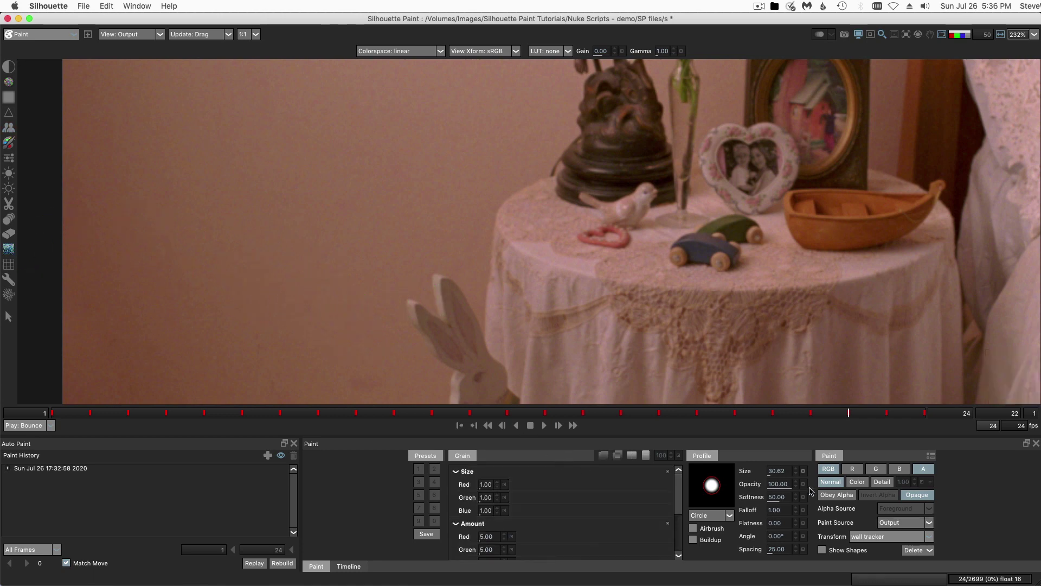
click(837, 496)
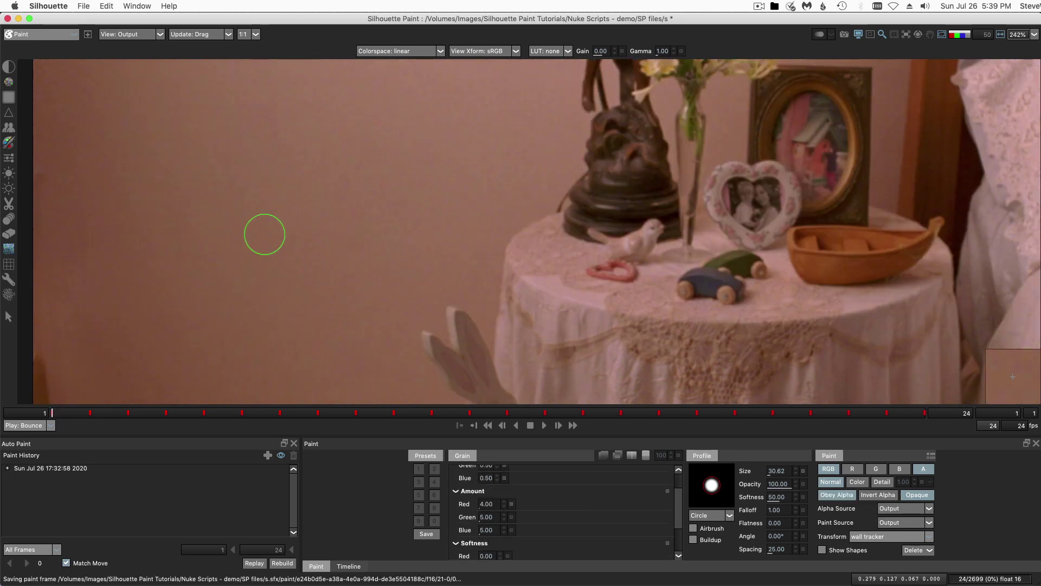
key(d)
key(a)
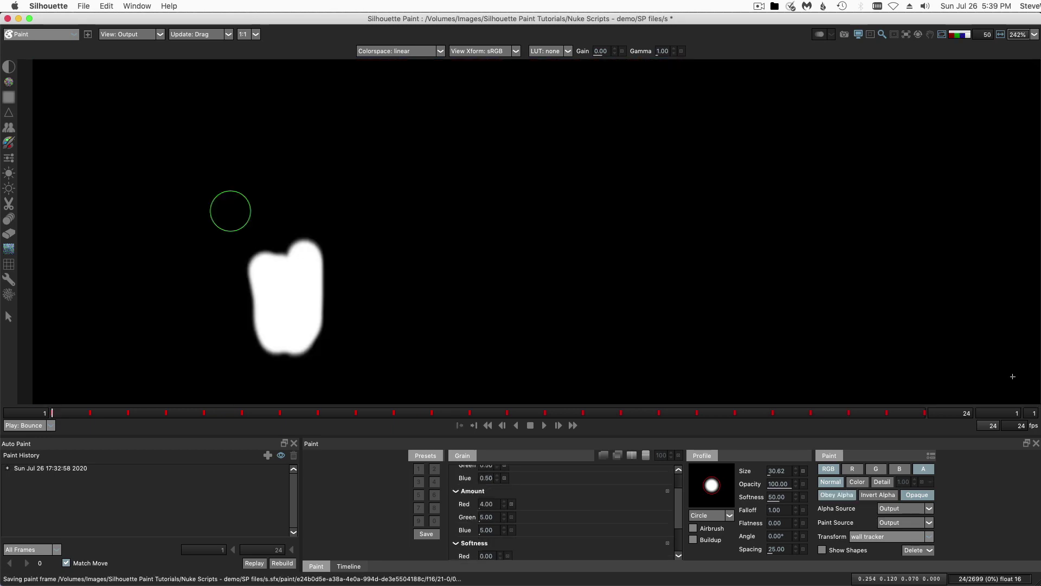
key(a)
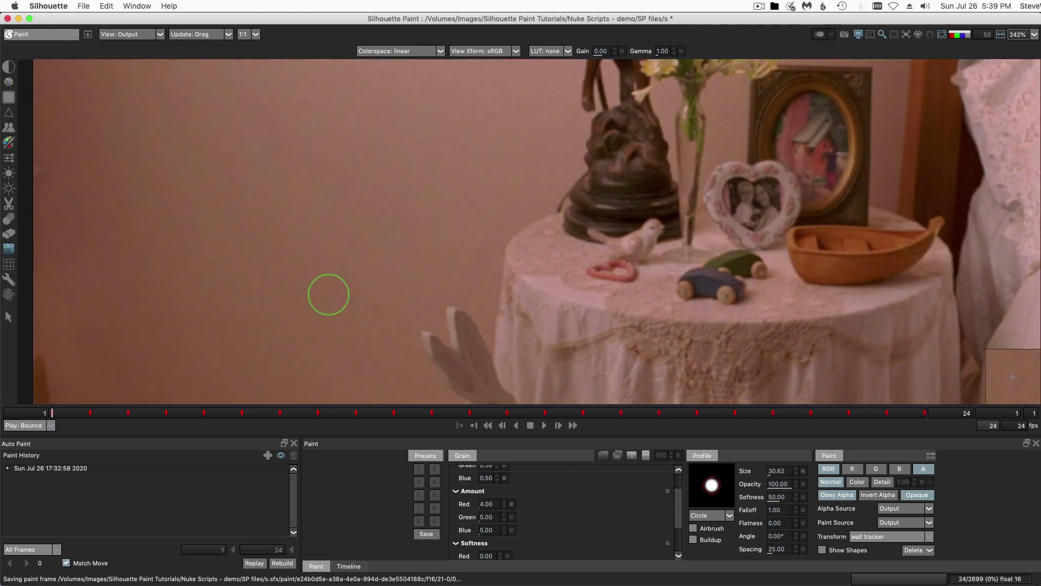
drag(326, 318, 335, 306)
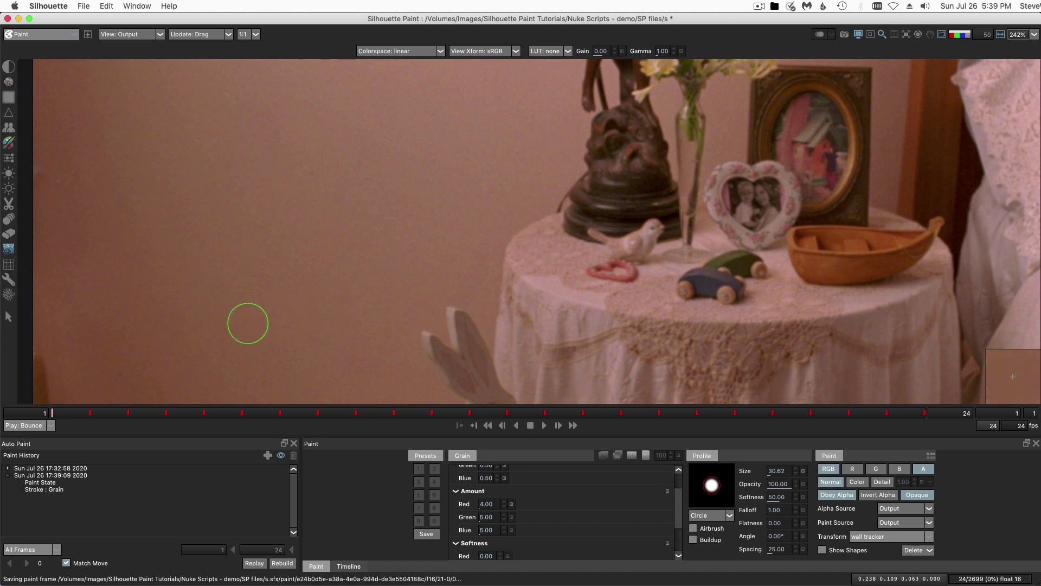
Replay the recorded Grain strokes over All Frames with Match Move enabled, and play the finished bedroom shot.
click(79, 476)
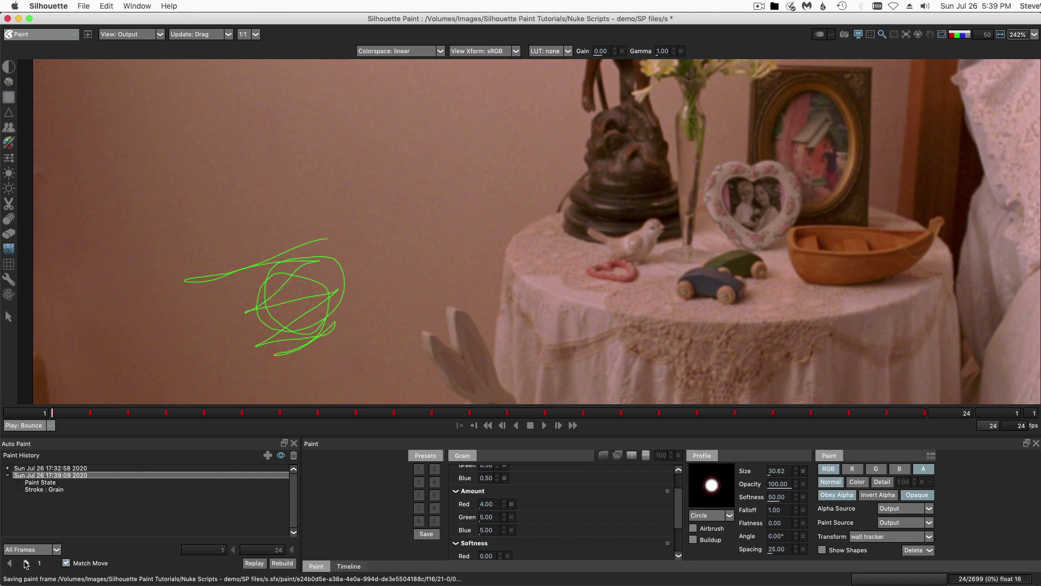
click(26, 564)
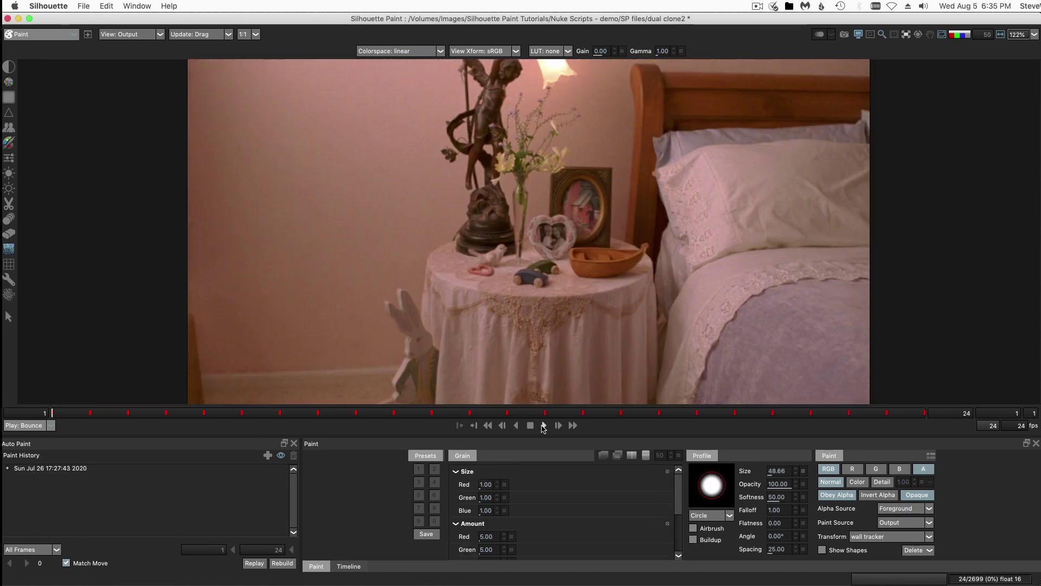
click(542, 426)
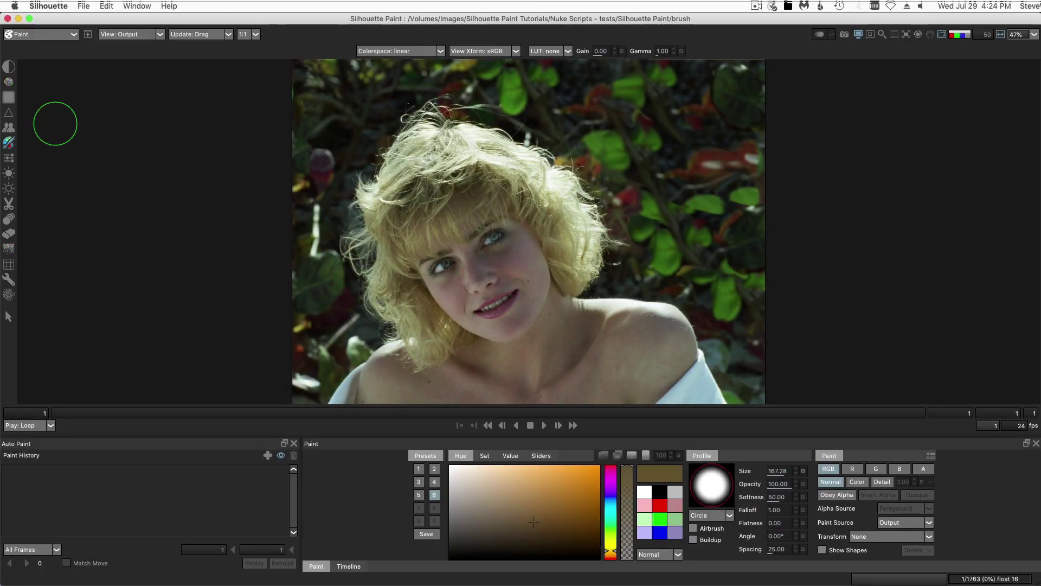
In the portrait project, try a Luminance-mode Black and White brush of size 167.28 across the neck and shoulder, and undo the stroke.
click(9, 66)
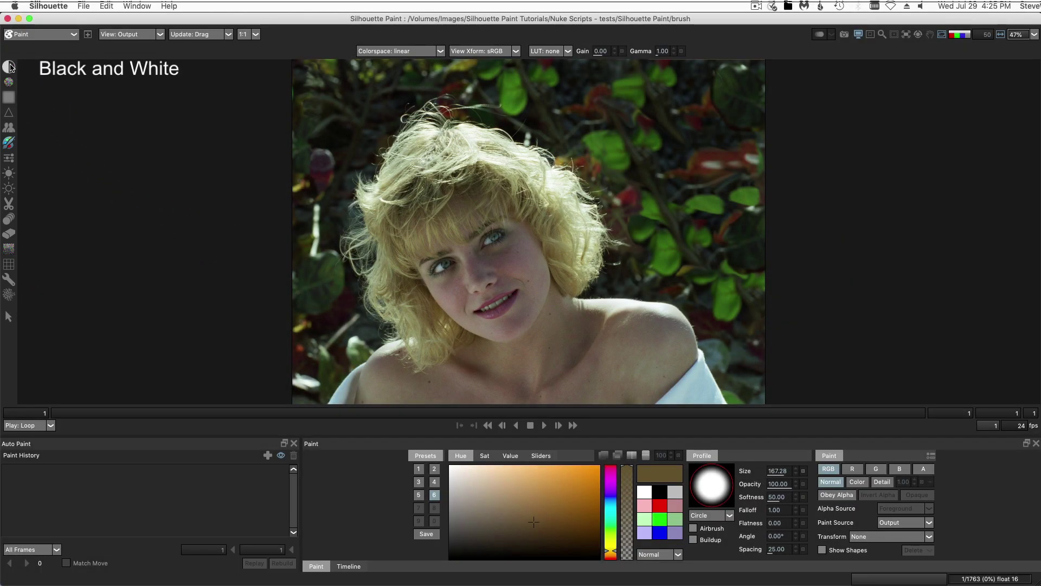
scroll(602, 358, up, 5)
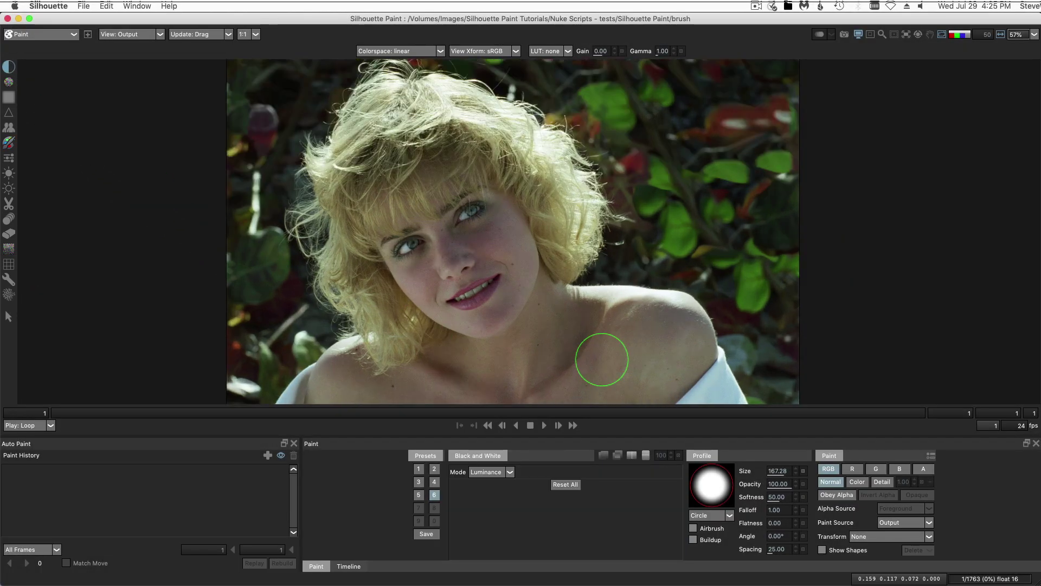
scroll(588, 325, up, 2)
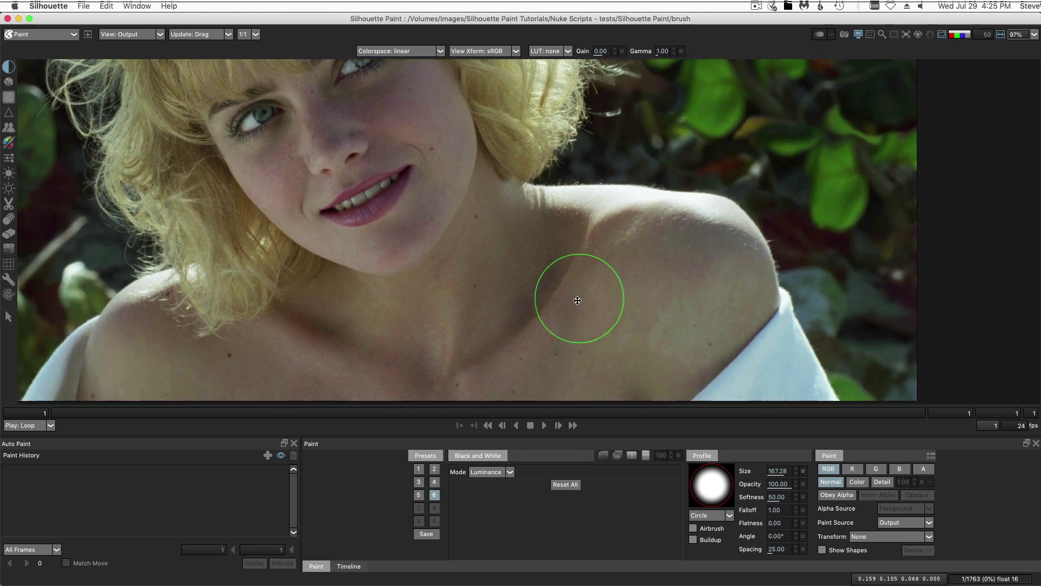
mouse_move(592, 302)
mouse_down()
mouse_move(665, 265)
mouse_move(418, 249)
mouse_move(358, 293)
mouse_move(666, 302)
mouse_move(545, 335)
mouse_move(294, 317)
mouse_move(267, 325)
mouse_up()
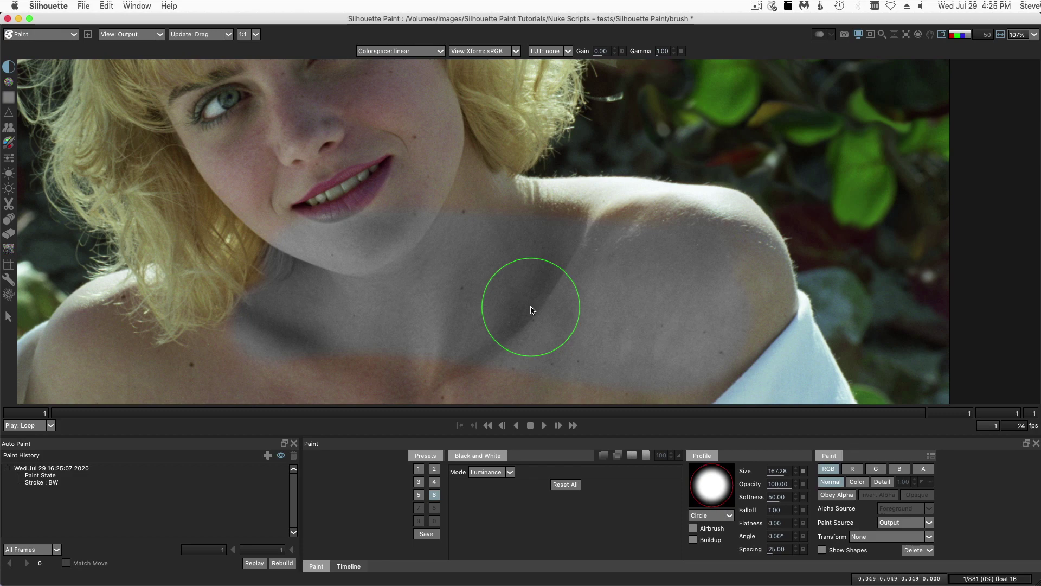
key(super+z)
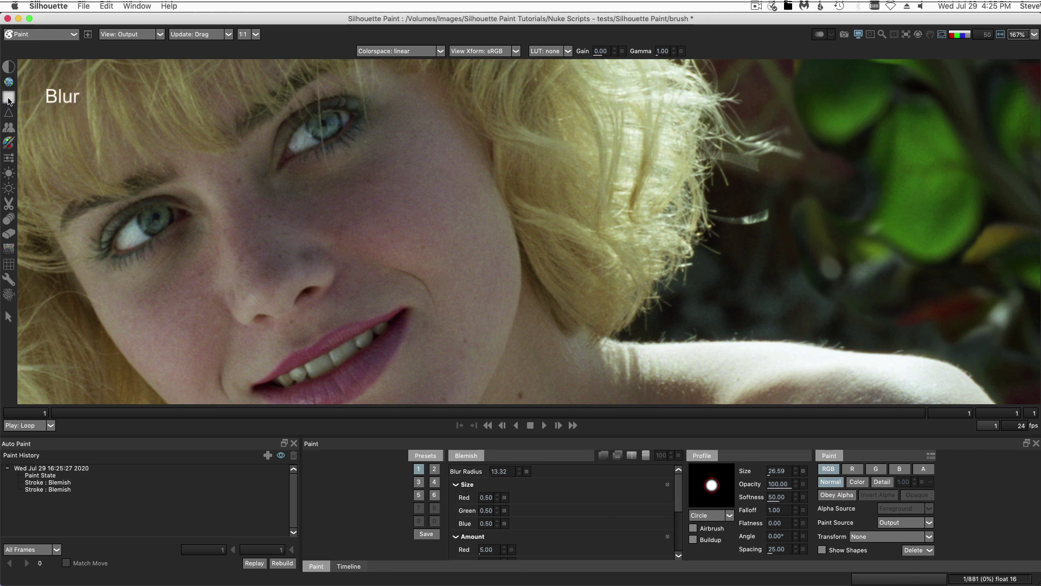
Soften the skin beside the eye nearest the cheek with the Blur brush at radius 13.32 and size 26.59.
click(8, 99)
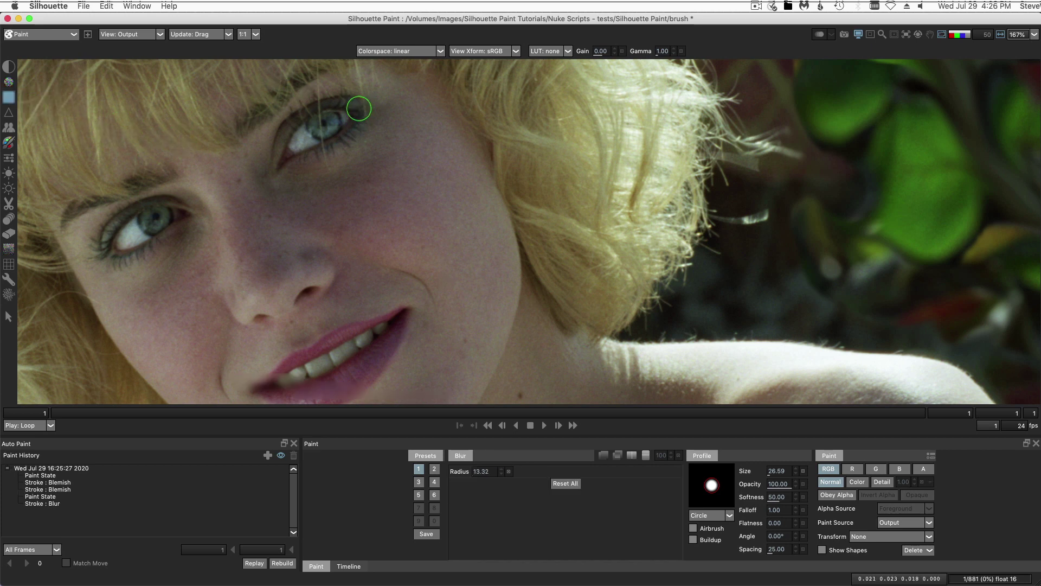
mouse_move(359, 109)
mouse_down()
mouse_move(277, 148)
mouse_move(350, 143)
mouse_move(278, 167)
mouse_move(367, 110)
mouse_move(331, 107)
mouse_move(272, 165)
mouse_move(365, 172)
mouse_up()
key(super+z)
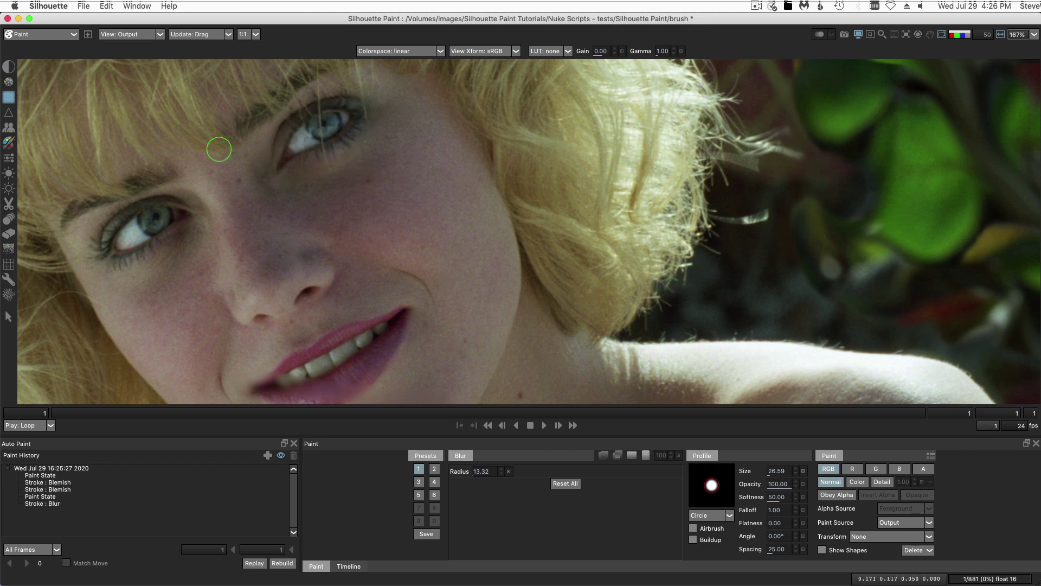
Choose the Detail brush and inspect the Color Layer and the Detail Layer, lowering the viewer gamma to 0.20.
click(8, 115)
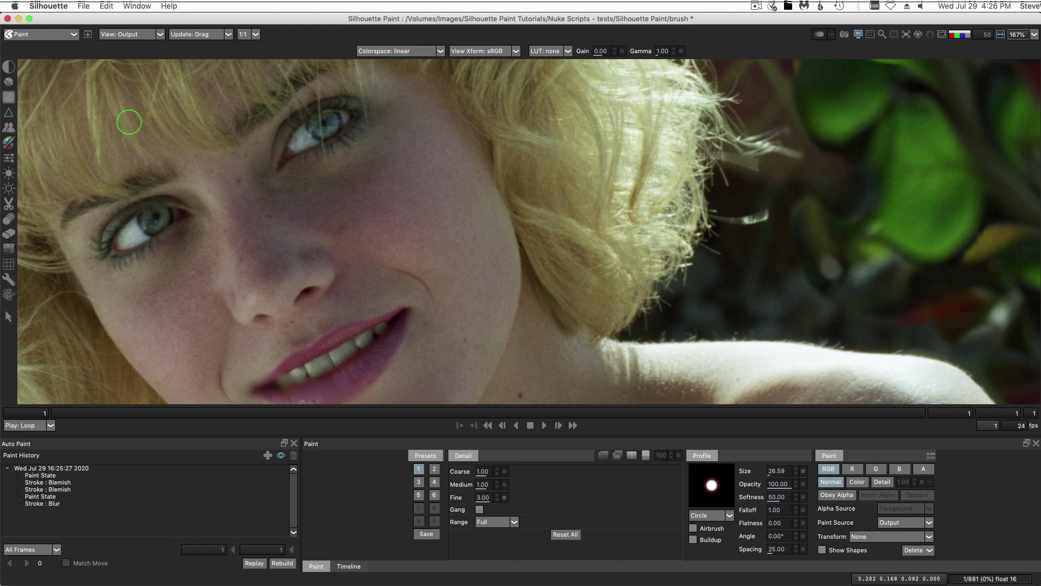
click(161, 35)
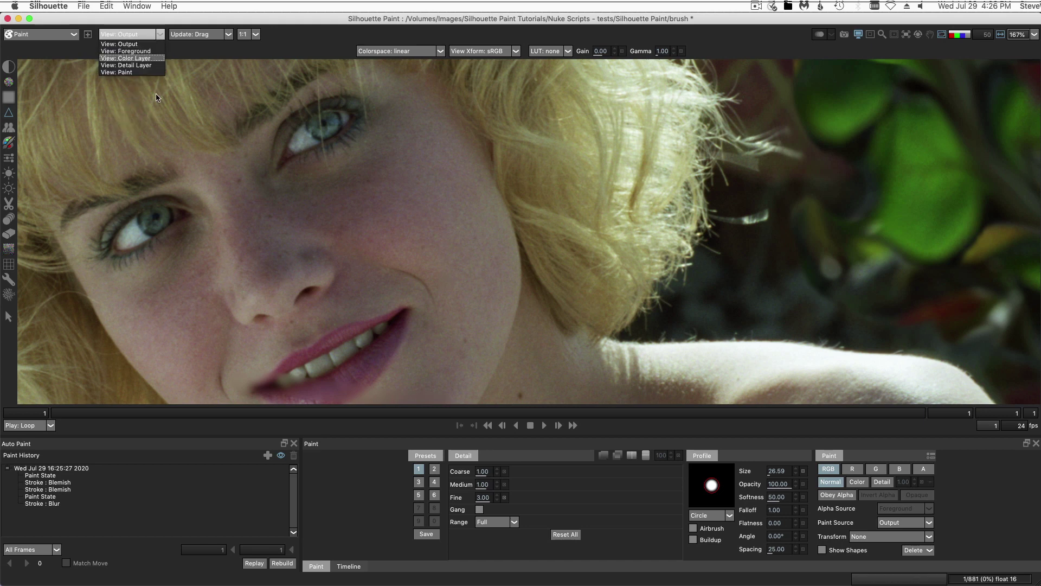
click(155, 58)
click(160, 34)
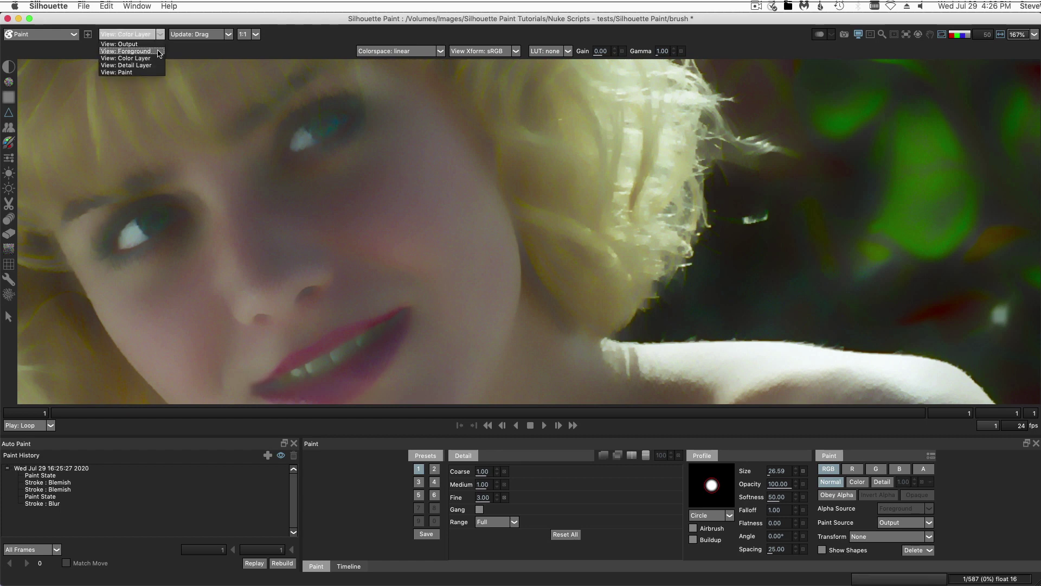
click(155, 65)
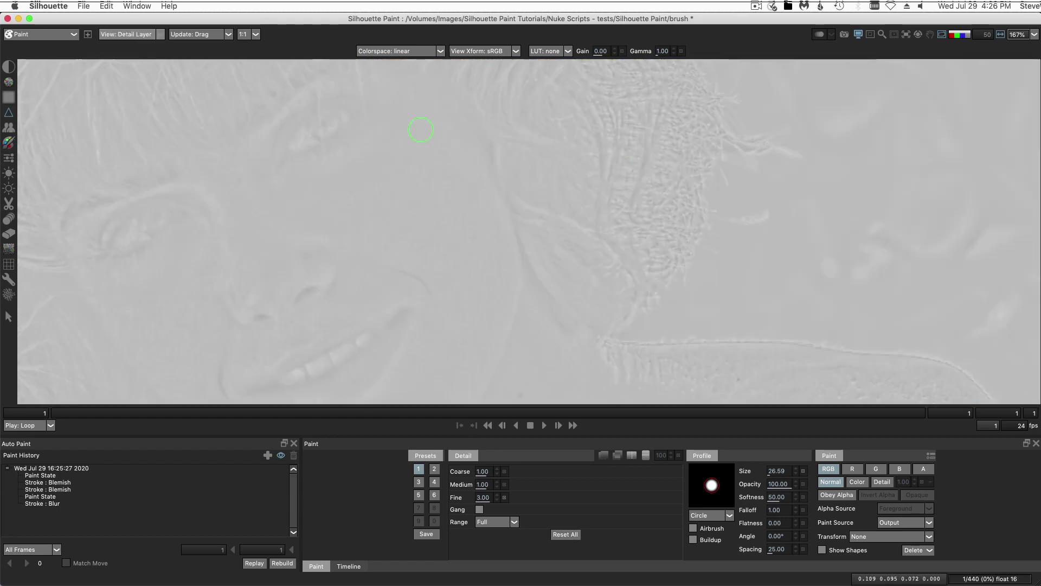
drag(645, 50, 602, 51)
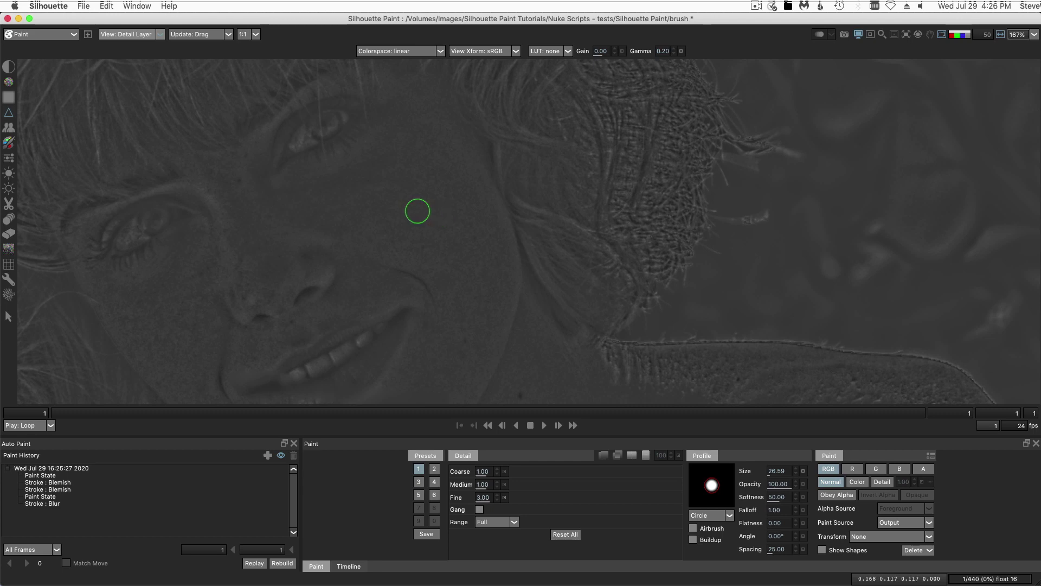
Try boosting the cheek's skin texture with Detail strokes at coarse 1.00, medium 1.00 and fine 3.00, and undo all the strokes.
mouse_move(413, 212)
mouse_down()
mouse_move(433, 211)
mouse_move(390, 184)
mouse_move(438, 174)
mouse_move(494, 263)
mouse_move(484, 266)
mouse_up()
mouse_move(457, 224)
mouse_down()
mouse_move(425, 175)
mouse_move(466, 181)
mouse_move(440, 260)
mouse_move(458, 266)
mouse_move(434, 177)
mouse_move(453, 215)
mouse_move(440, 242)
mouse_up()
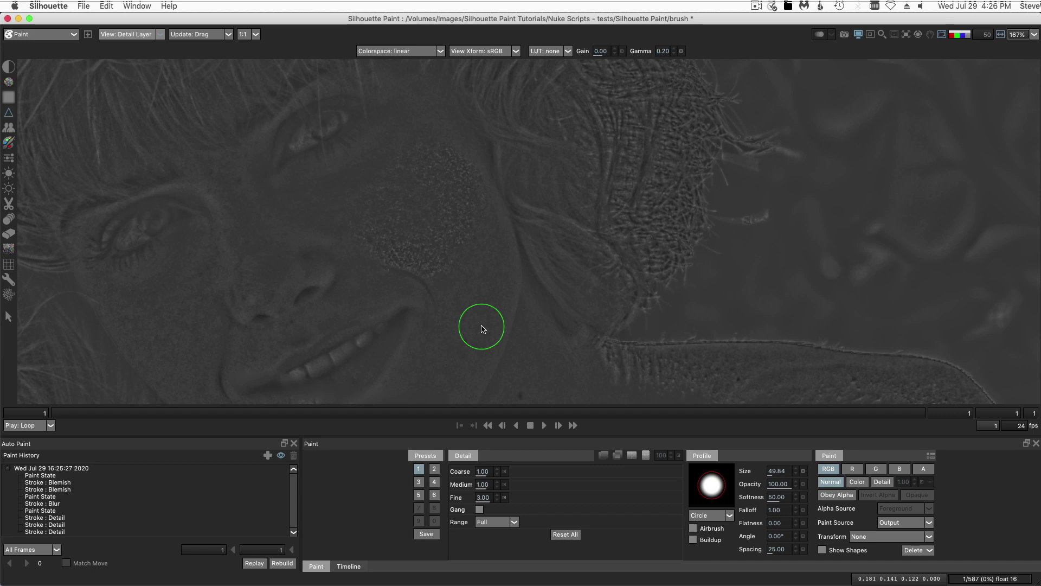
key(super+z)
key(super+z)
key(super+z)
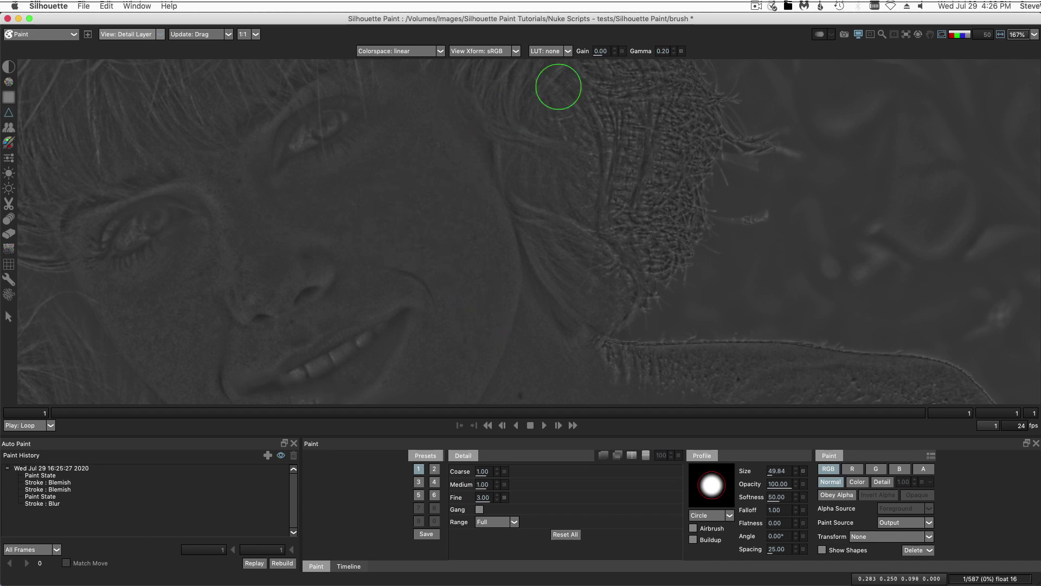
Reset the viewer gamma to 1.00.
click(681, 51)
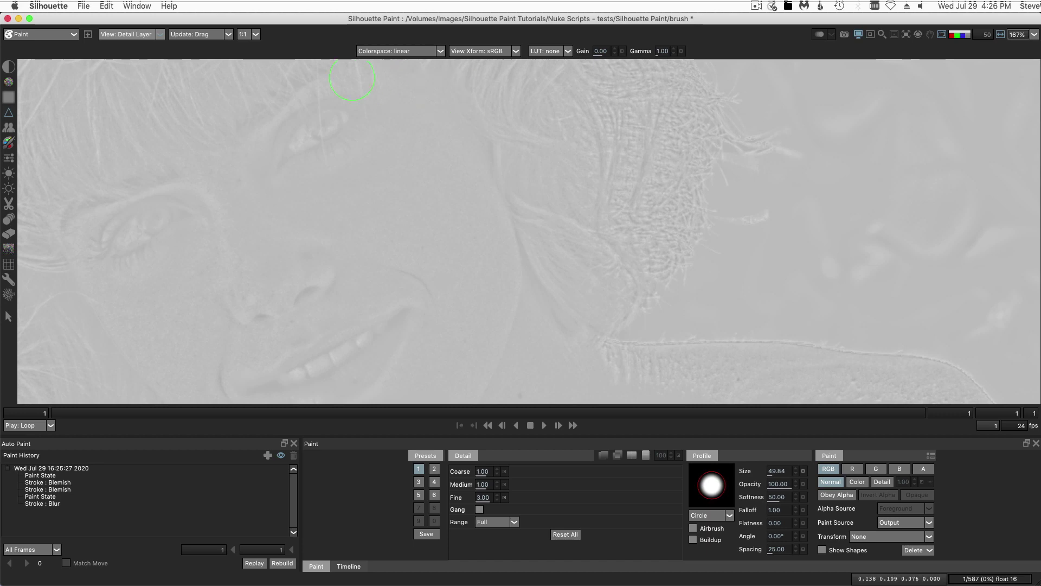
Return the viewer to Output and boost the cheek's skin texture with a Detail stroke at fine 3.00 and brush size 49.84.
click(160, 36)
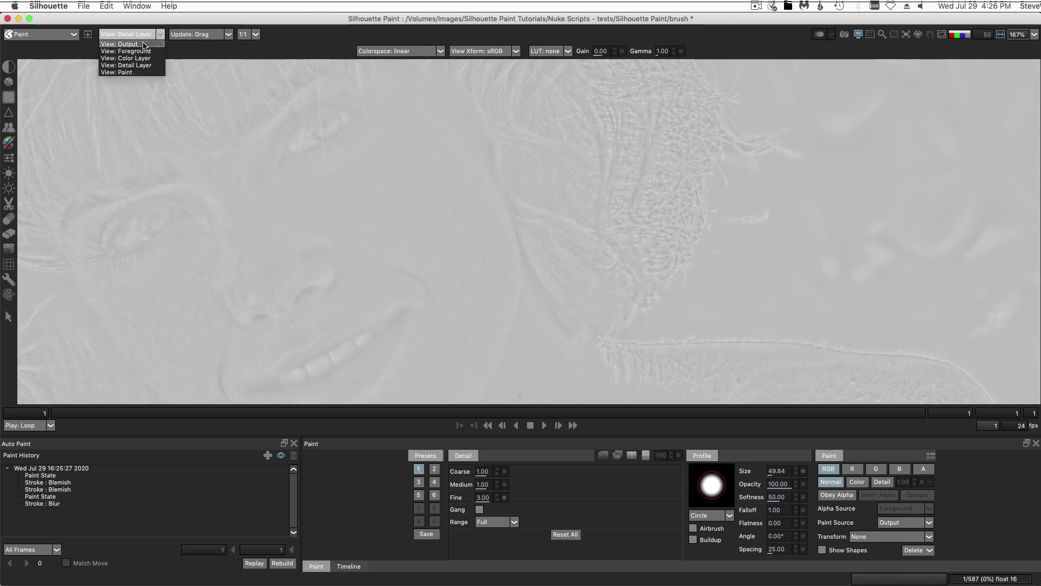
click(144, 44)
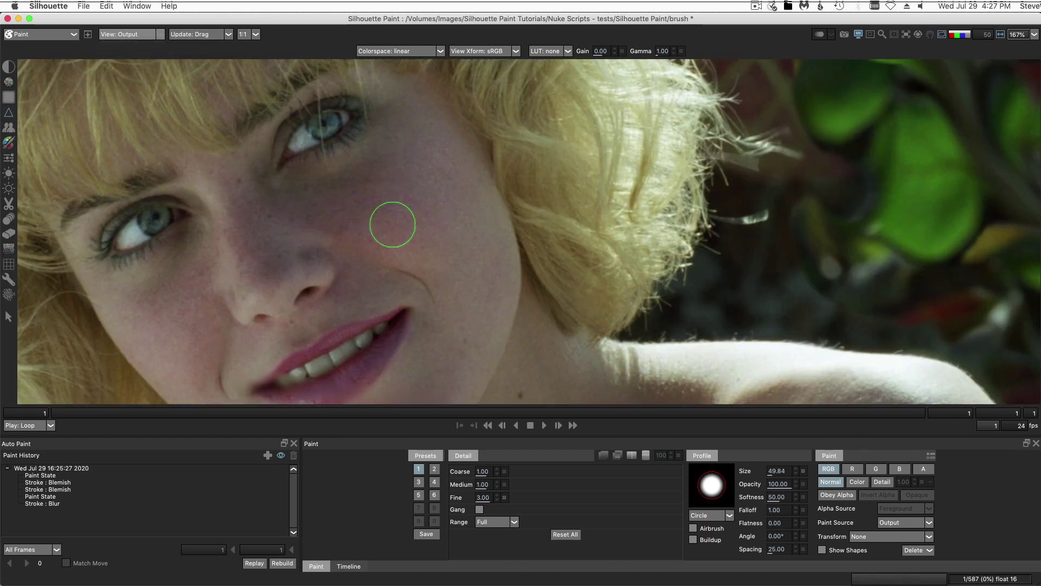
mouse_move(398, 258)
mouse_down()
mouse_move(451, 210)
mouse_move(453, 249)
mouse_move(422, 277)
mouse_move(423, 148)
mouse_move(385, 203)
mouse_move(391, 225)
mouse_move(458, 255)
mouse_up()
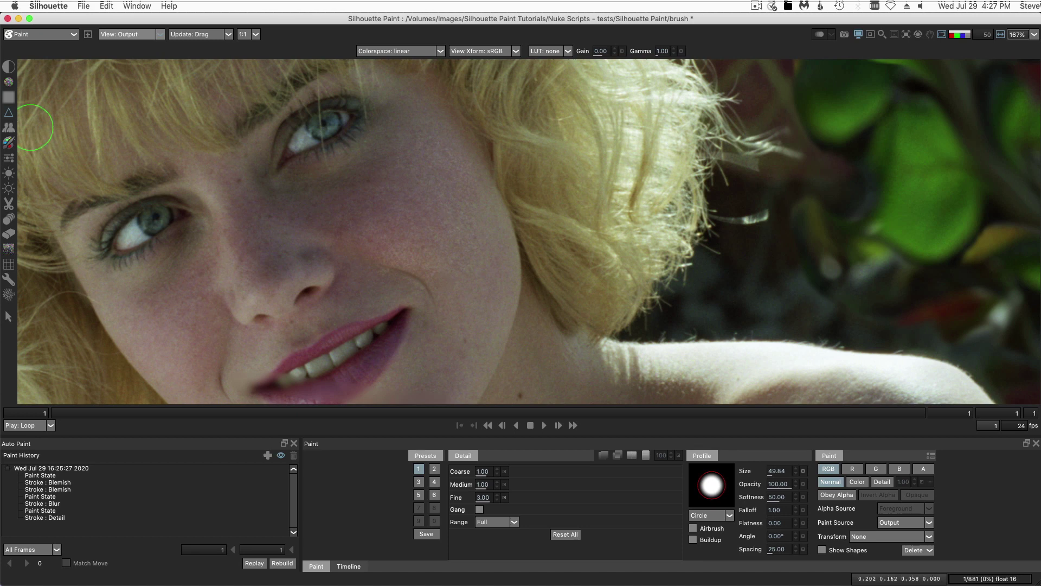
Choose the Color brush and sample an averaged paint color from the blonde hair beside the cheek.
click(8, 143)
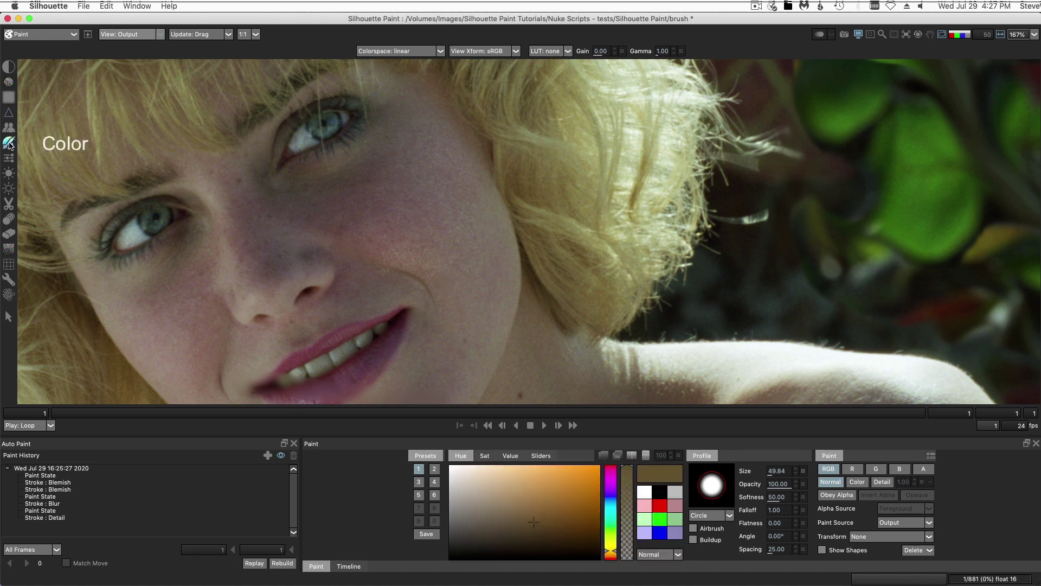
drag(525, 164, 565, 200)
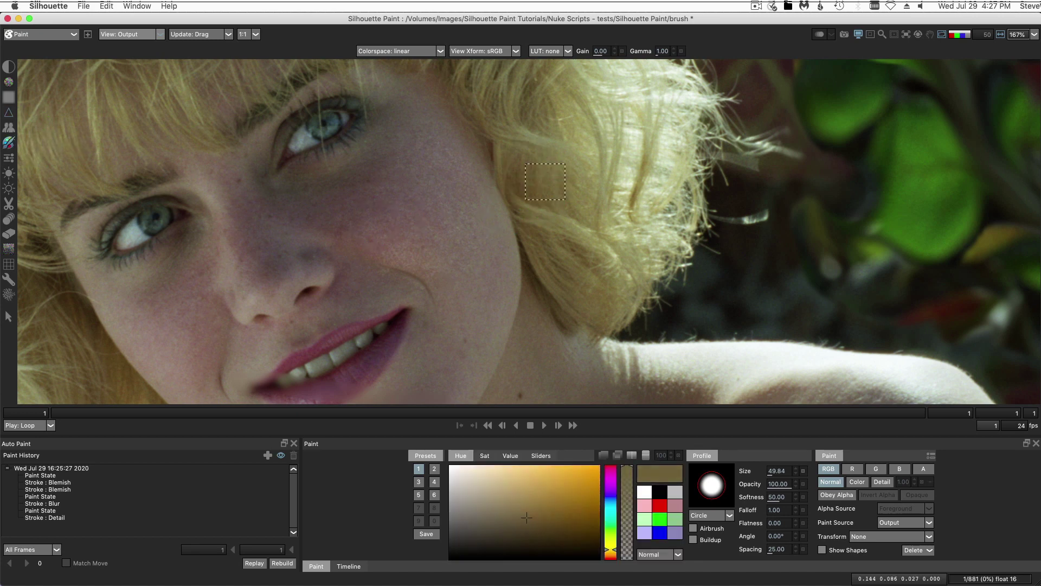
mouse_move(531, 167)
mouse_down()
mouse_move(507, 165)
mouse_move(568, 210)
mouse_move(497, 156)
mouse_move(594, 178)
mouse_move(530, 180)
mouse_move(564, 210)
mouse_up()
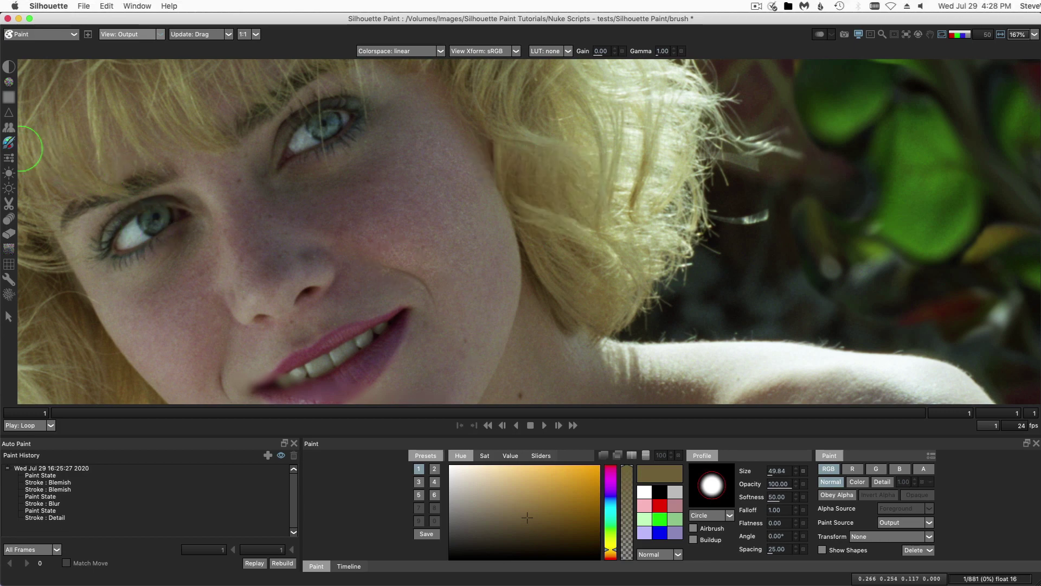
Set the Color Correct brush to brightness 100.00 and compare it with the original in a movable vertical split preview.
click(8, 158)
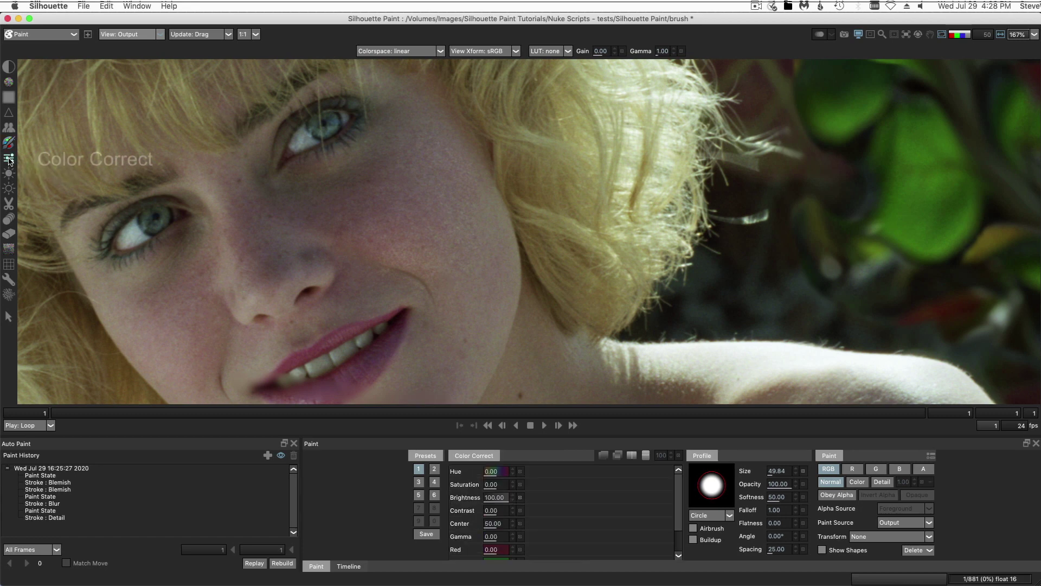
click(632, 456)
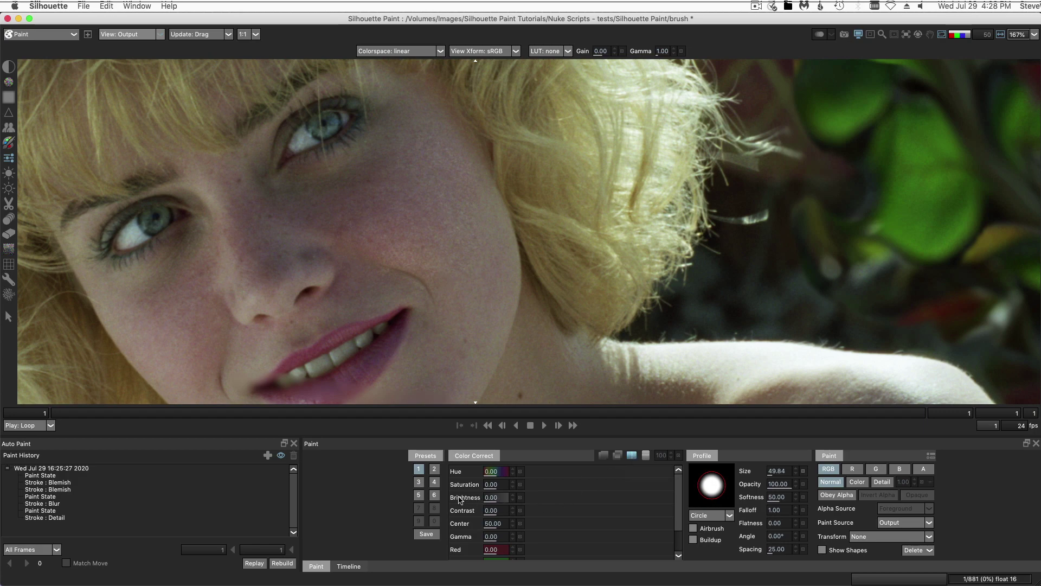
drag(546, 501, 601, 511)
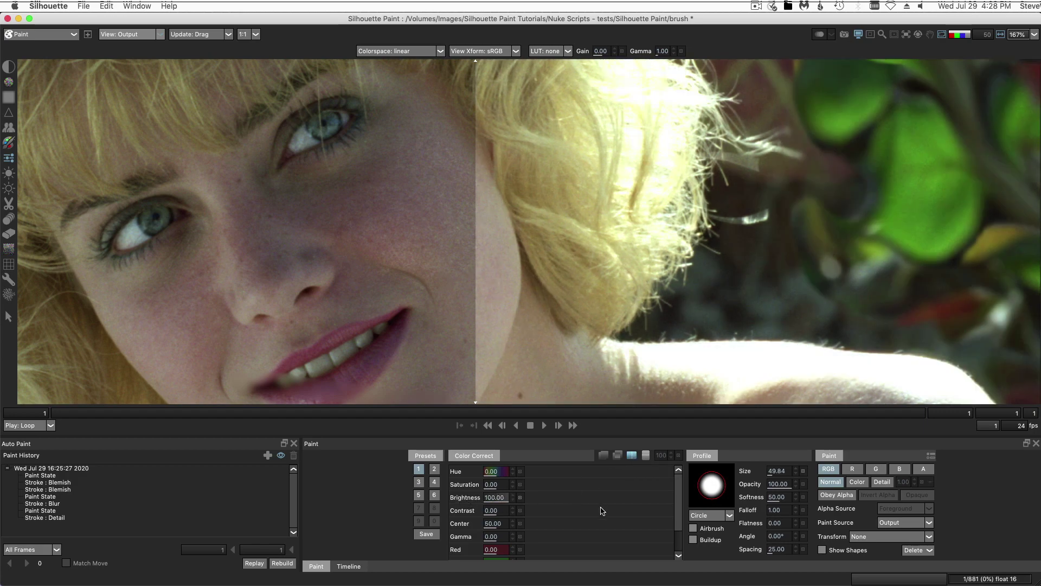
drag(475, 400, 521, 395)
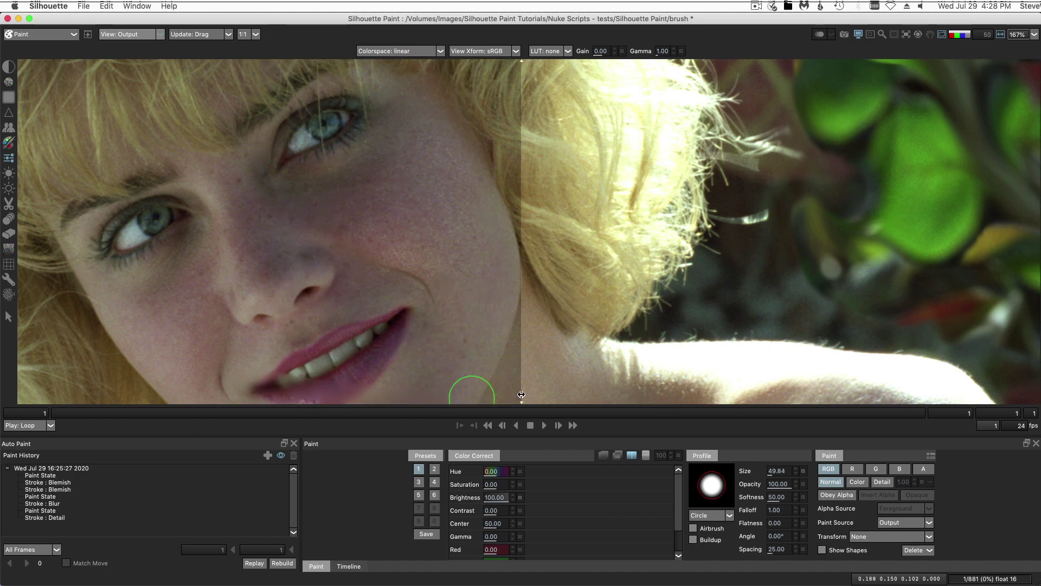
click(631, 457)
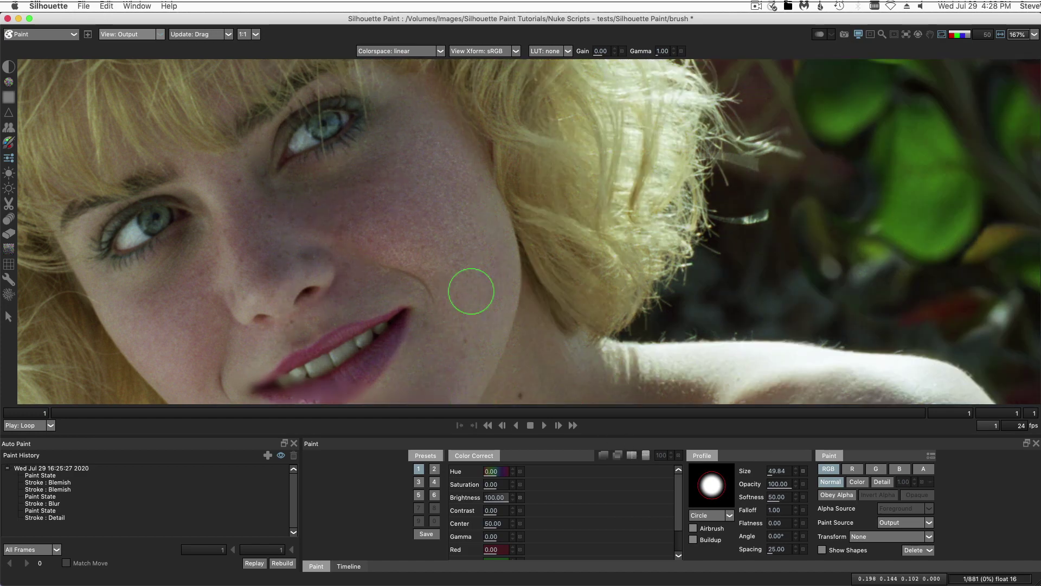
Try brightening the cheek with a Color Correct stroke at brush size 74.28, and undo it.
mouse_move(397, 215)
super+mouse_down()
mouse_move(420, 179)
mouse_move(431, 216)
mouse_move(405, 242)
mouse_move(457, 275)
super+mouse_up()
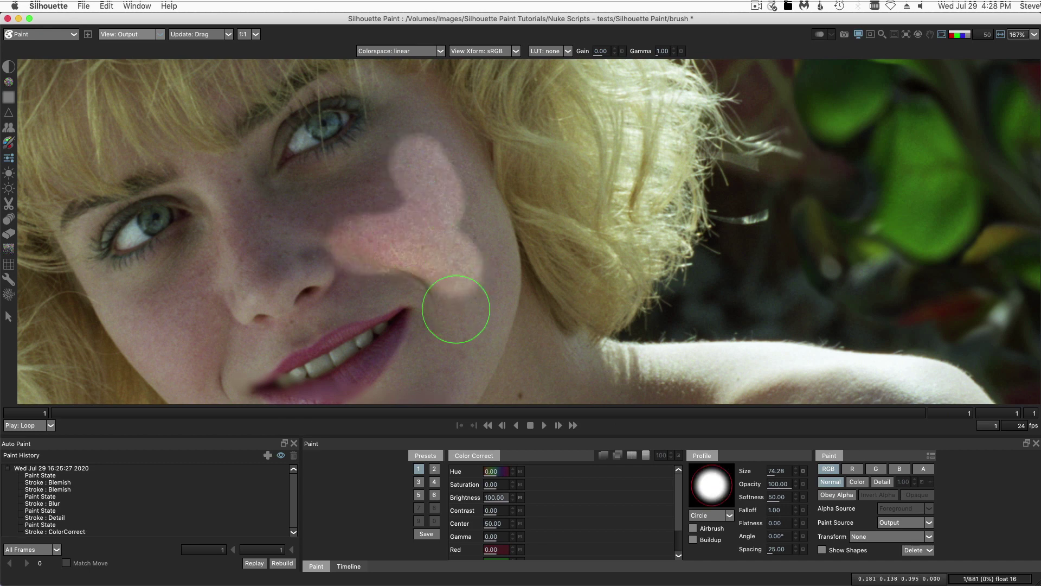
key(super+z)
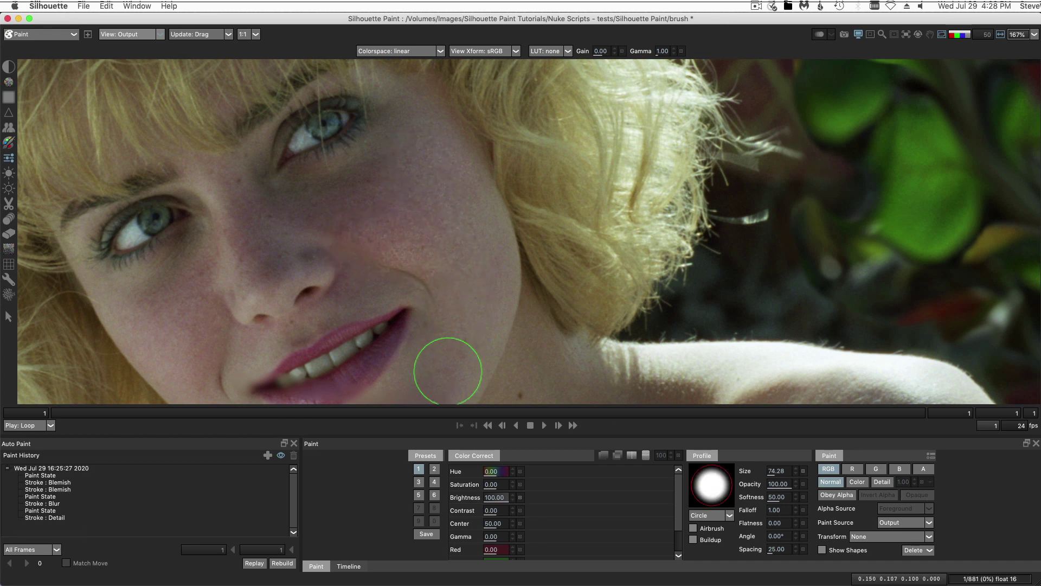
Try lightening the nose and cheek with the Dodge brush from preset 3 at exposure 100.00 on midtones, and undo it.
click(9, 174)
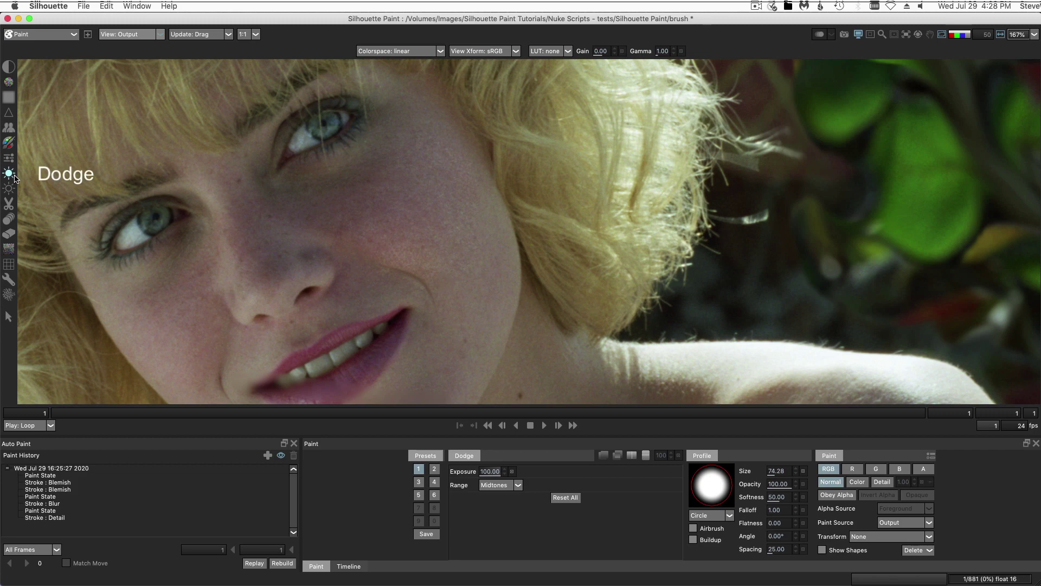
key(3)
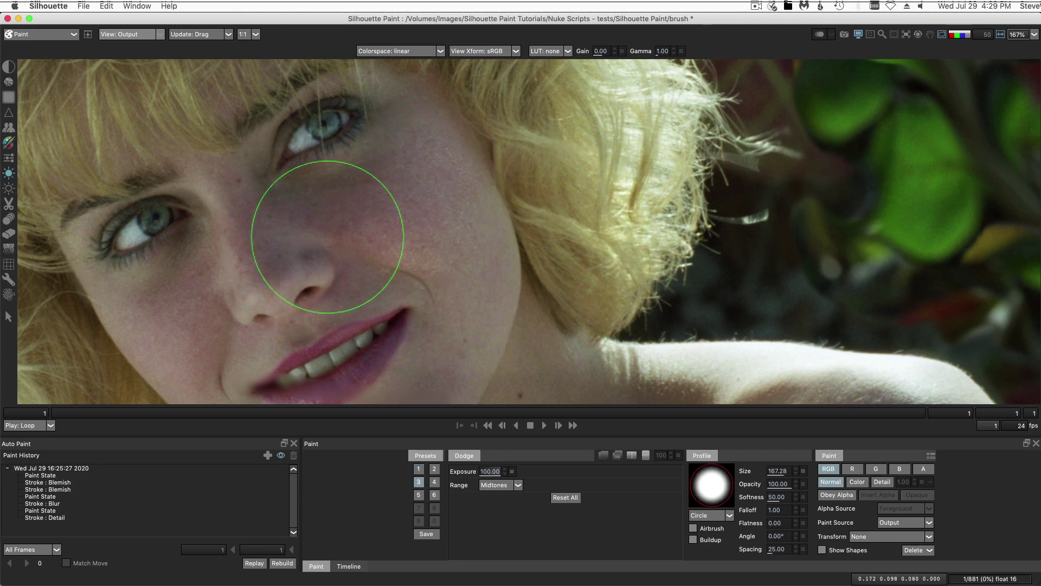
mouse_move(243, 161)
mouse_down()
mouse_move(473, 250)
mouse_move(424, 249)
mouse_move(211, 175)
mouse_move(457, 173)
mouse_move(192, 175)
mouse_move(481, 223)
mouse_move(297, 265)
mouse_move(474, 303)
mouse_up()
key(super+z)
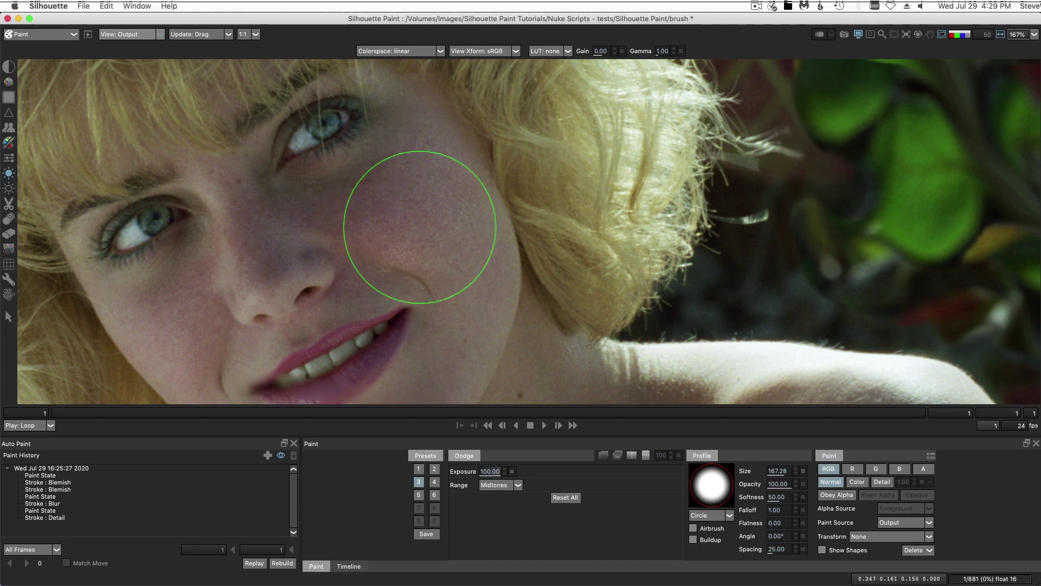
Try darkening the cheek with the Burn brush at exposure 100.00 on midtones, and undo it.
click(9, 189)
mouse_move(422, 167)
mouse_down()
mouse_move(216, 146)
mouse_move(516, 200)
mouse_move(287, 197)
mouse_move(393, 200)
mouse_move(389, 213)
mouse_up()
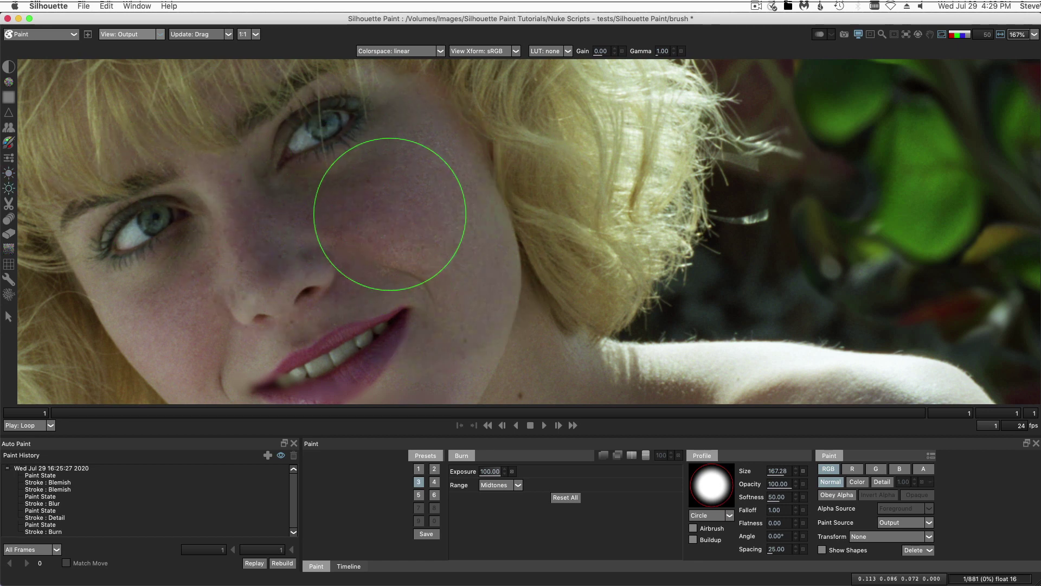
key(super+z)
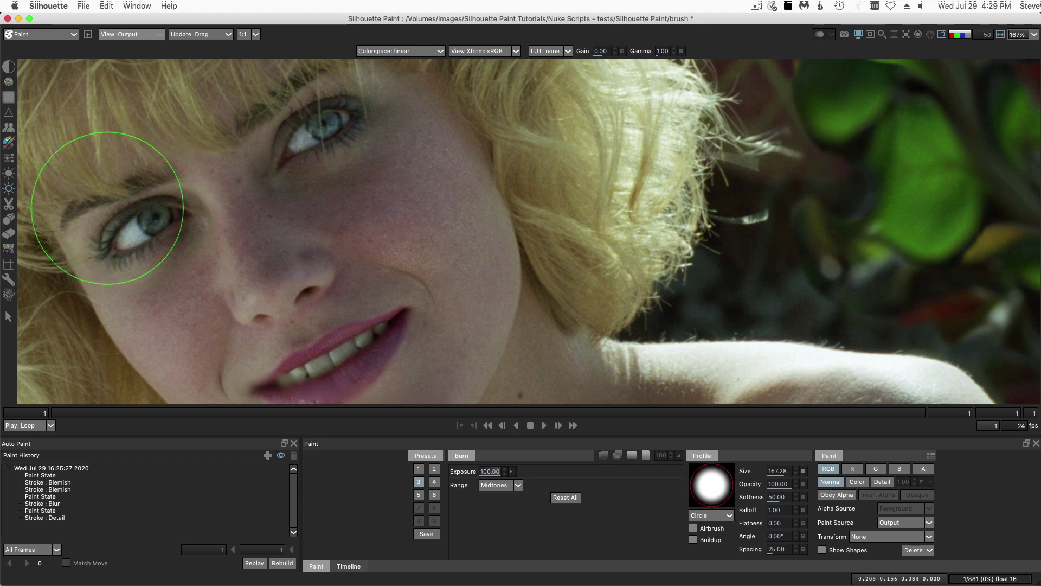
Try copying a rectangular RGB cutout of one eye and stamping it several times over the hair and background, and undo the copies.
click(8, 204)
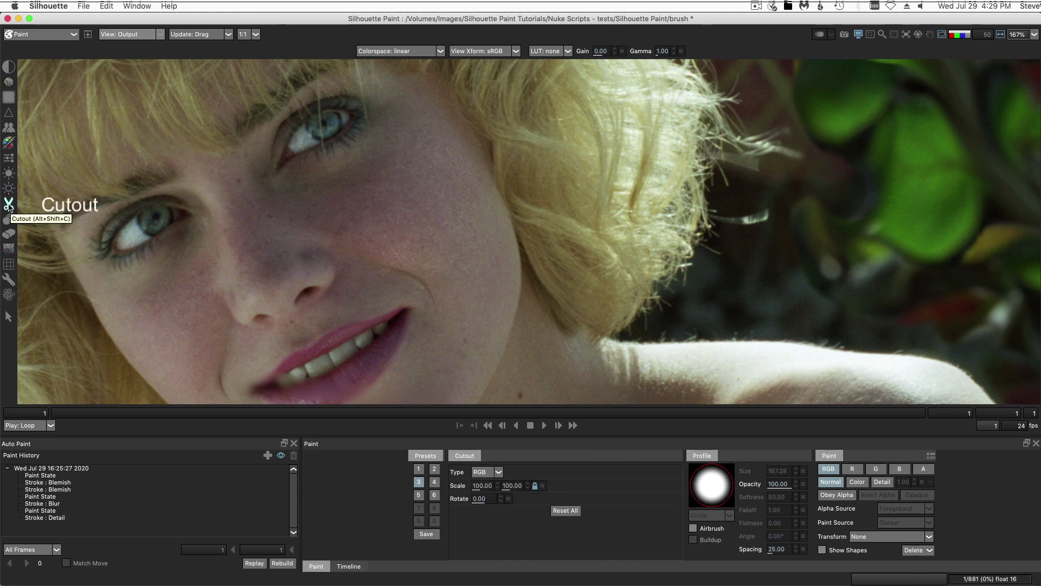
drag(199, 262, 203, 277)
click(610, 123)
click(786, 120)
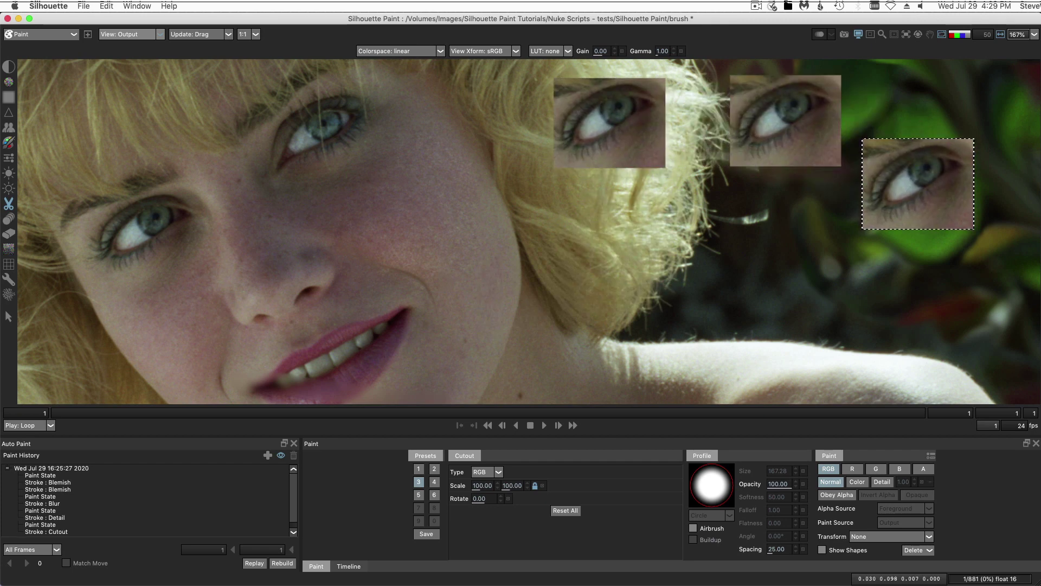
click(919, 185)
click(898, 278)
click(661, 249)
key(super+z)
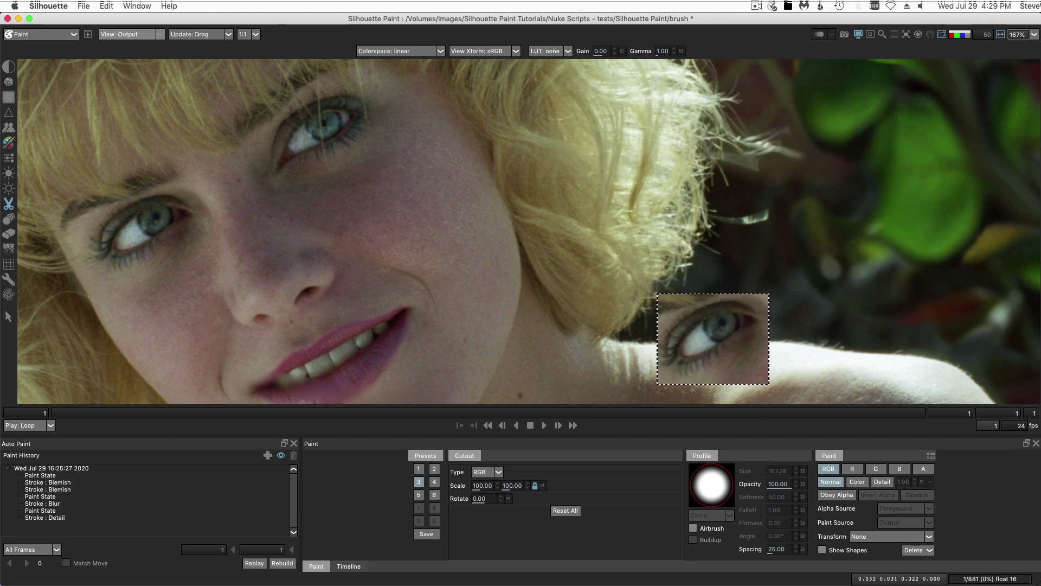
Smear the lower lip down onto the chin with Drag brush strokes at size 36.13, mix 50.00 and decay 90.00.
click(8, 219)
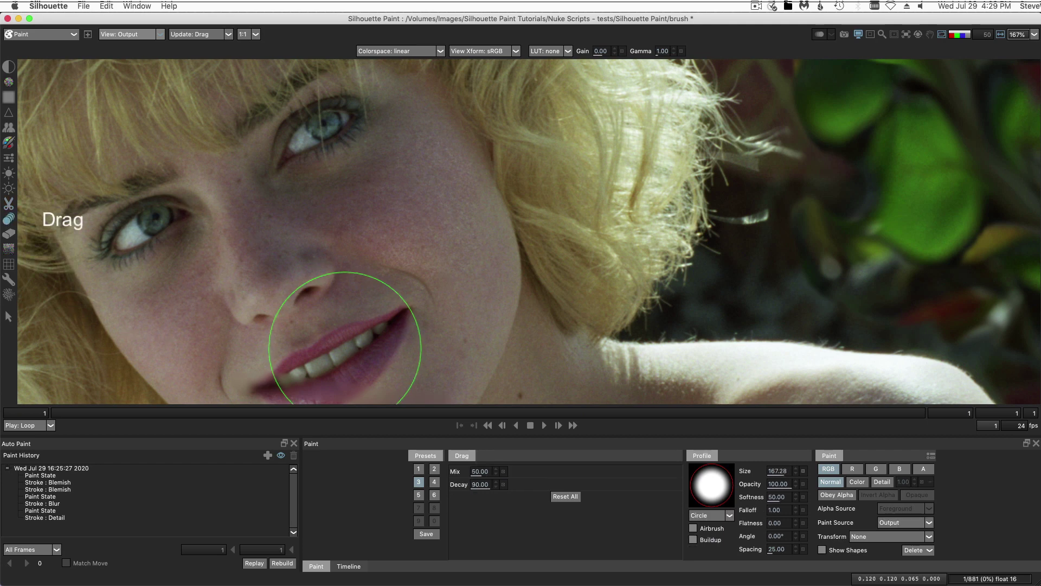
mouse_move(345, 348)
mouse_down()
mouse_move(345, 200)
mouse_move(370, 207)
mouse_move(273, 246)
mouse_move(330, 257)
mouse_move(337, 291)
mouse_up()
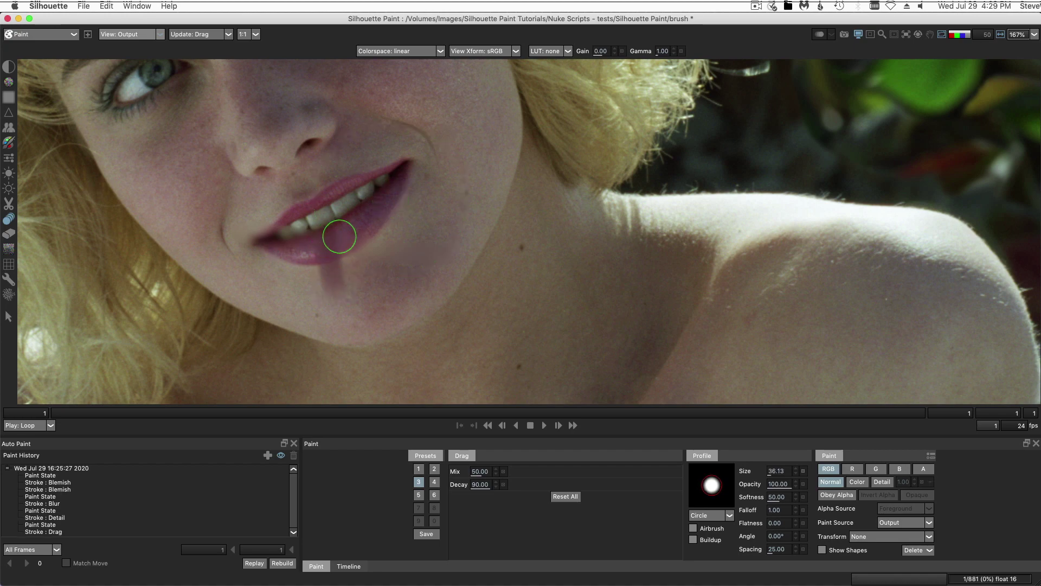
drag(340, 235, 356, 281)
drag(351, 226, 379, 266)
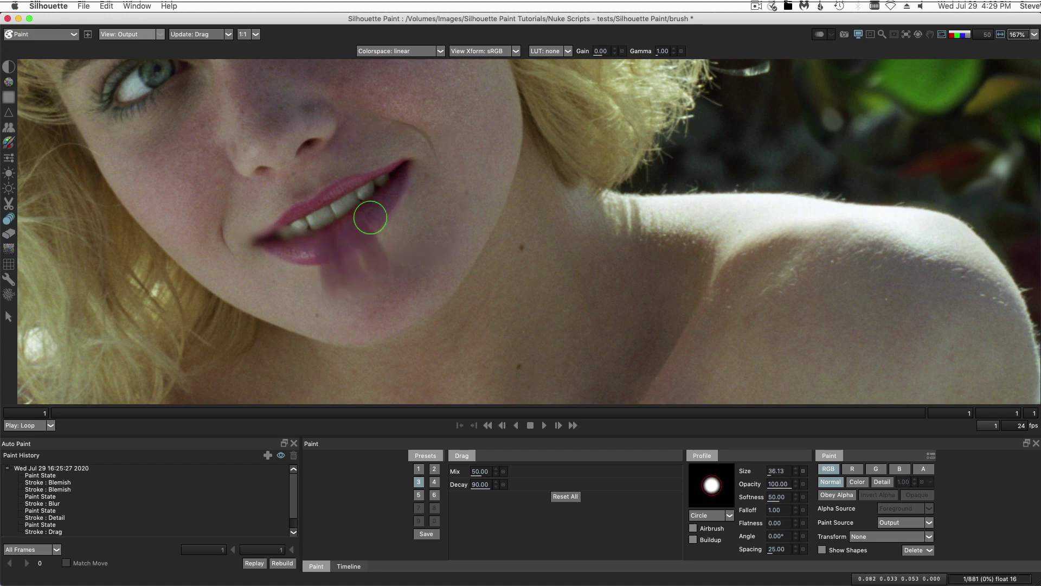
mouse_move(370, 218)
mouse_down()
mouse_move(395, 253)
mouse_move(393, 273)
mouse_up()
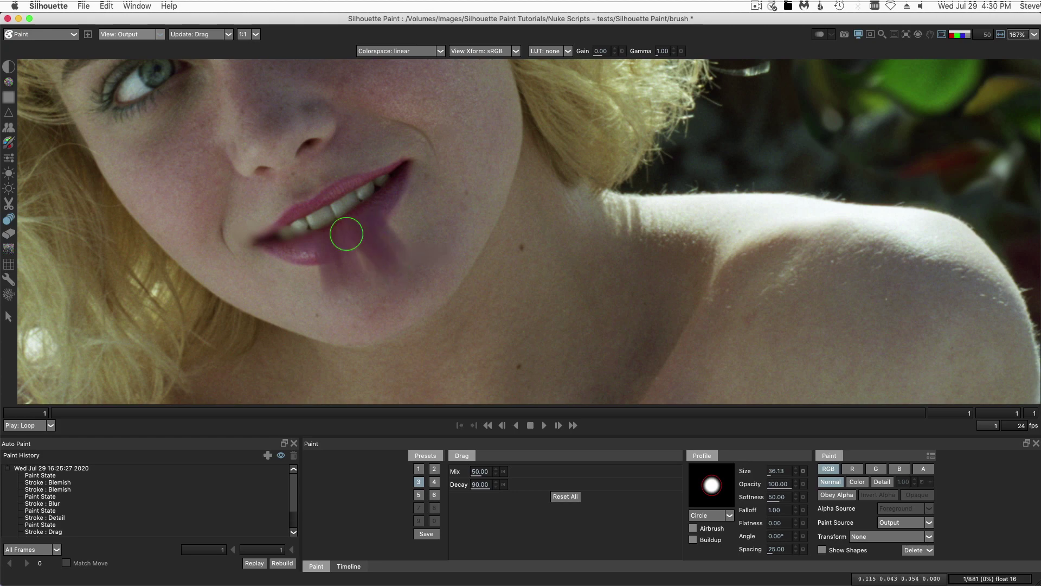
drag(340, 235, 361, 274)
mouse_move(323, 246)
mouse_down()
mouse_move(329, 284)
mouse_move(345, 235)
mouse_move(365, 275)
mouse_up()
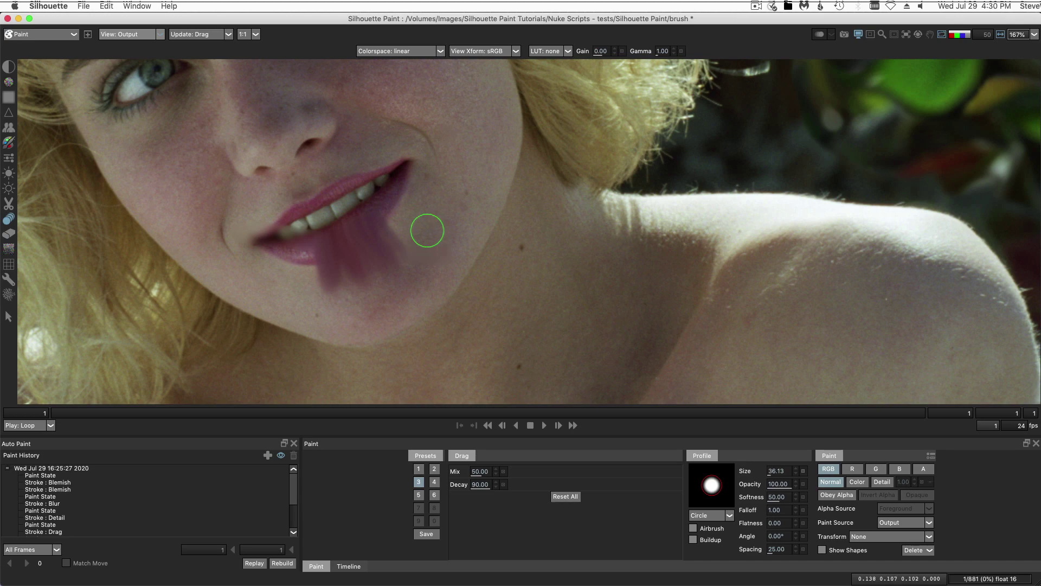
Restore the smeared lower lip and chin with the Eraser brush at size 36.13.
click(8, 234)
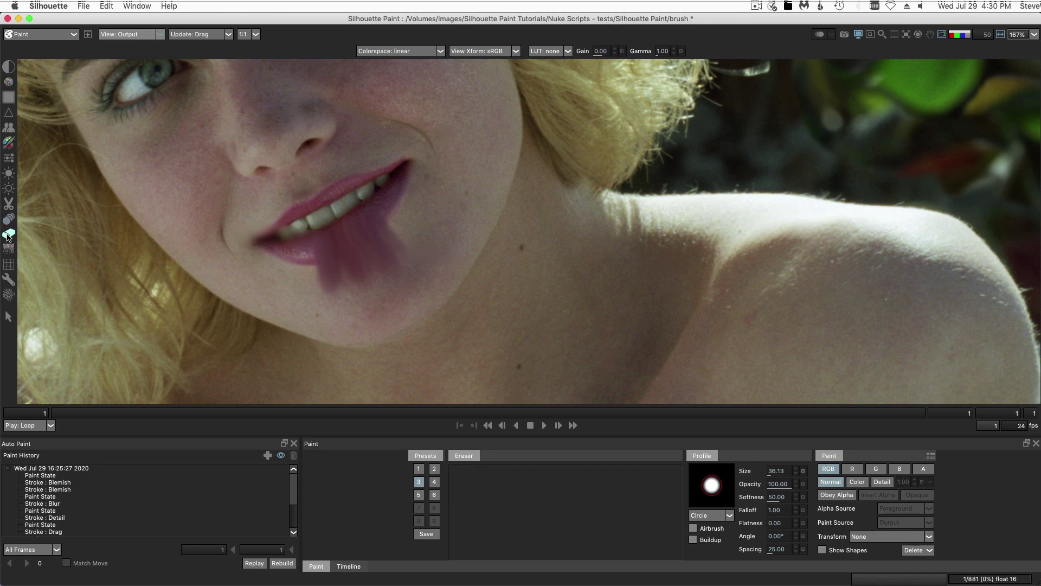
mouse_move(374, 241)
mouse_down()
mouse_move(295, 278)
mouse_move(414, 235)
mouse_up()
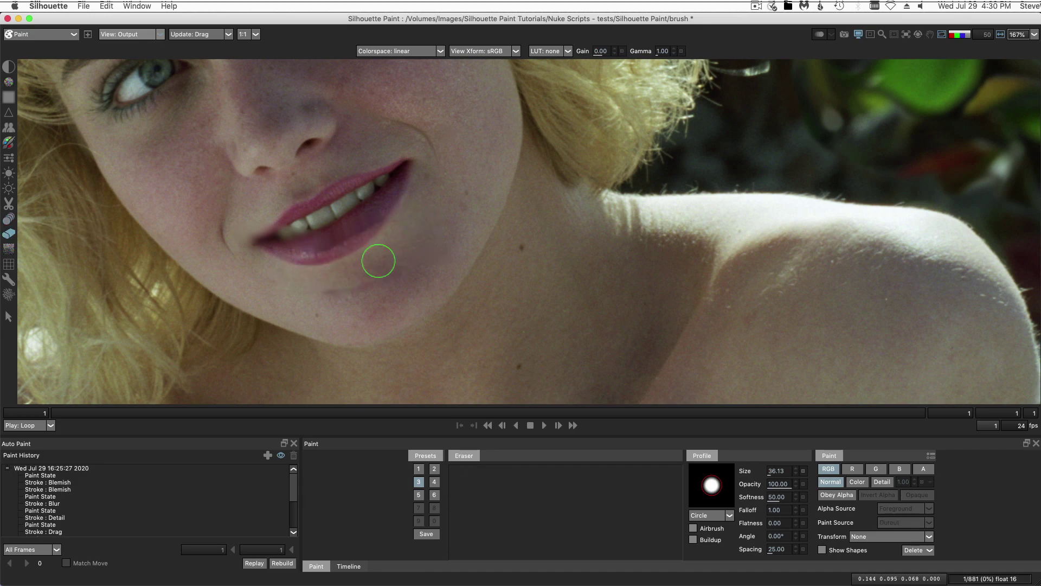
Try adding grain from the mouth corner to the chin with Grain preset 5 at brush size 167.28, and undo it.
click(8, 251)
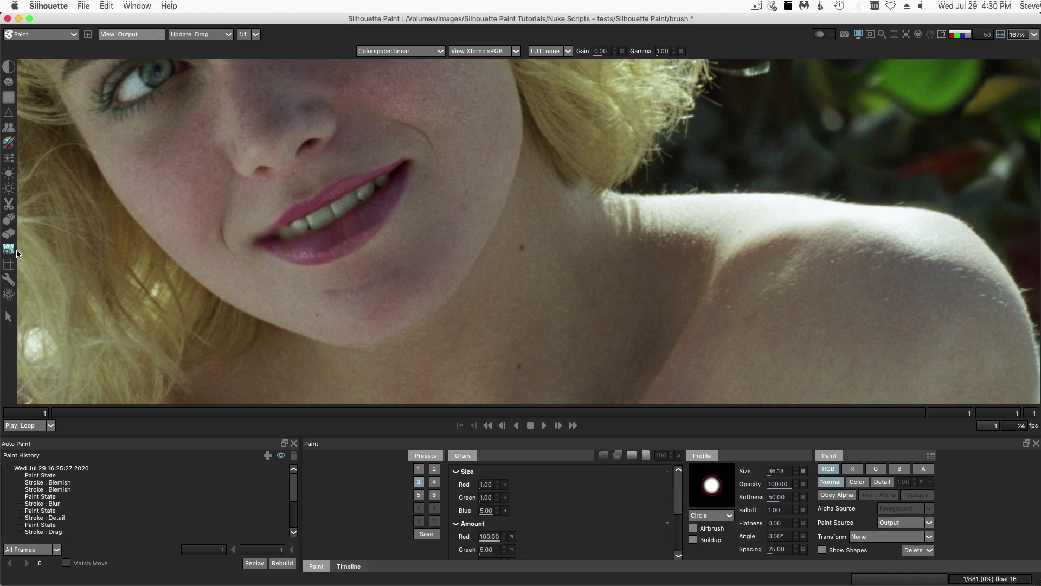
key(5)
mouse_move(394, 145)
mouse_down()
mouse_move(402, 180)
mouse_move(538, 274)
mouse_move(723, 301)
mouse_move(432, 259)
mouse_up()
key(super+z)
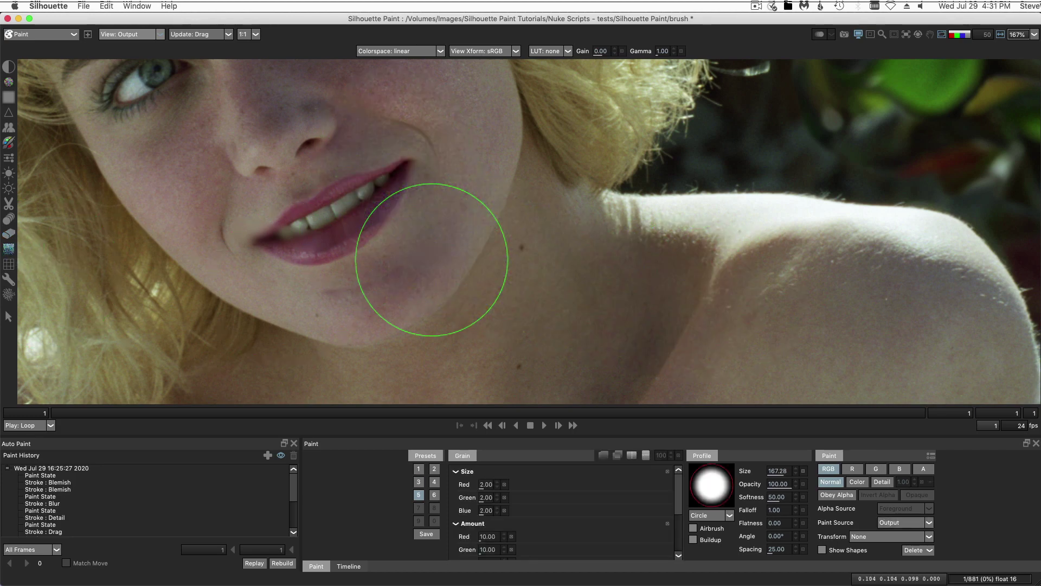
Set the Mosaic brush's block size to 12.60 while checking it in a vertical split preview over the face.
click(9, 264)
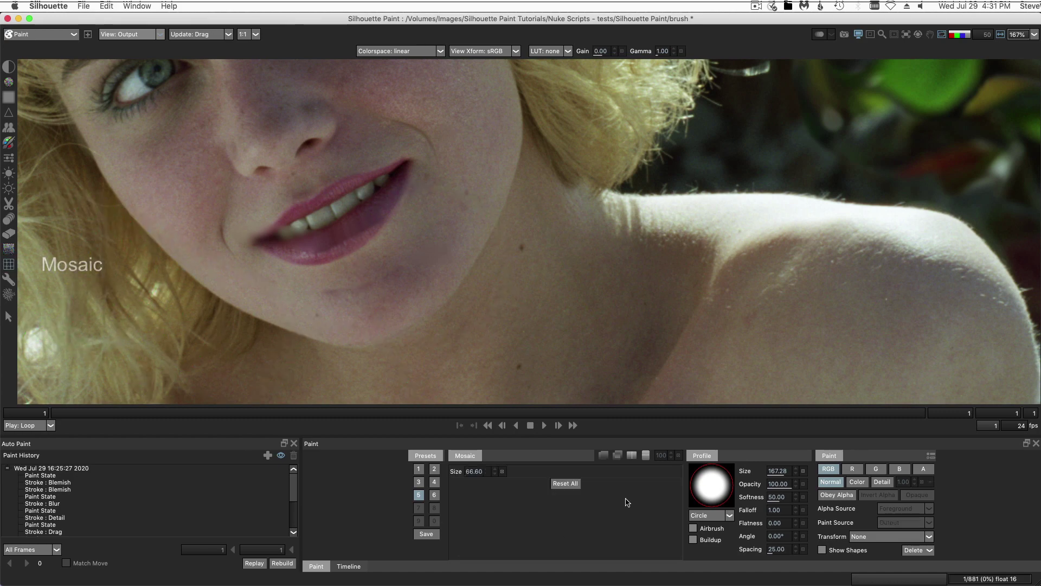
click(632, 456)
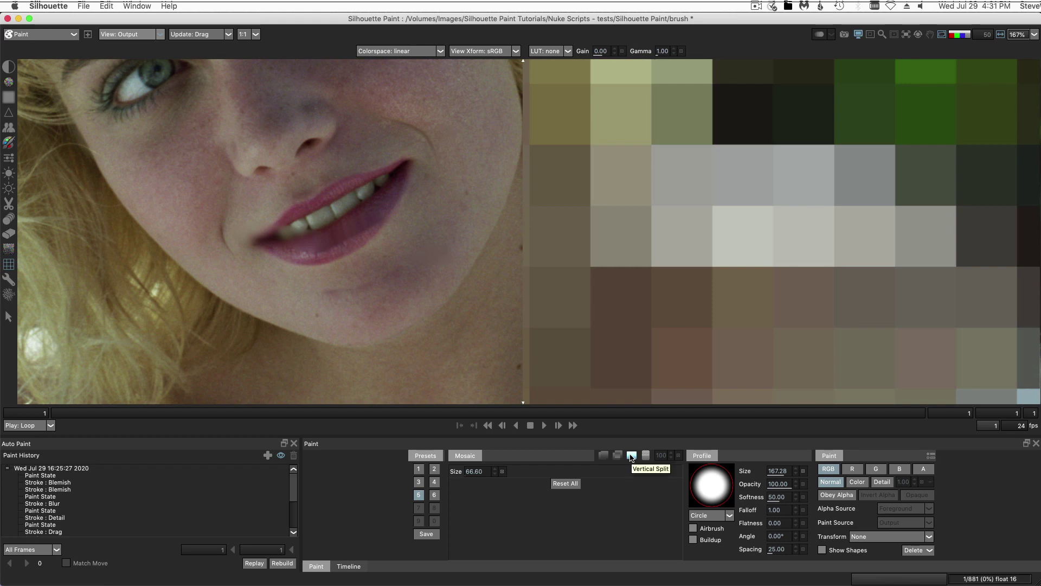
drag(523, 399, 344, 391)
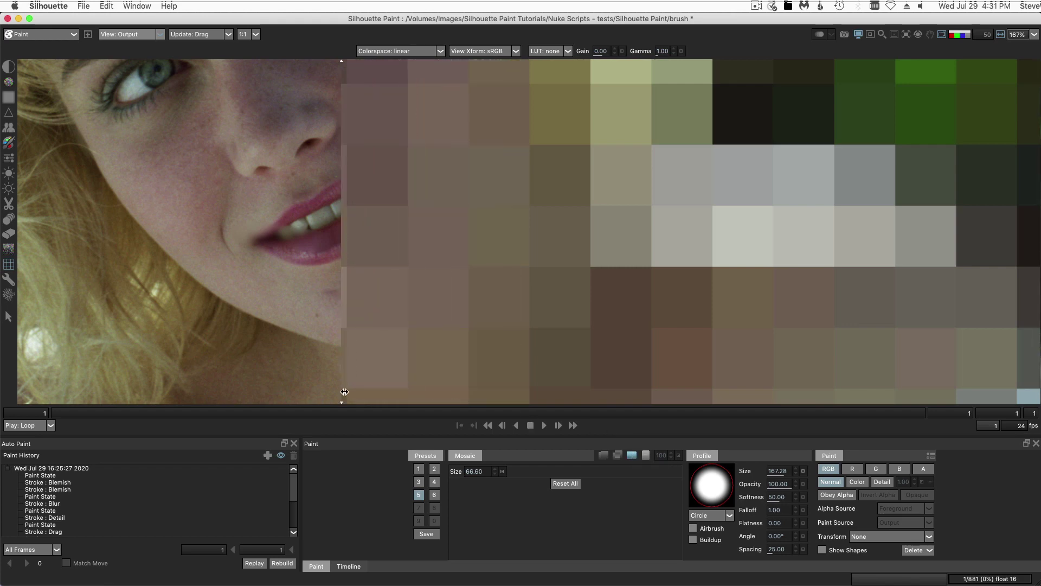
drag(548, 525, 478, 491)
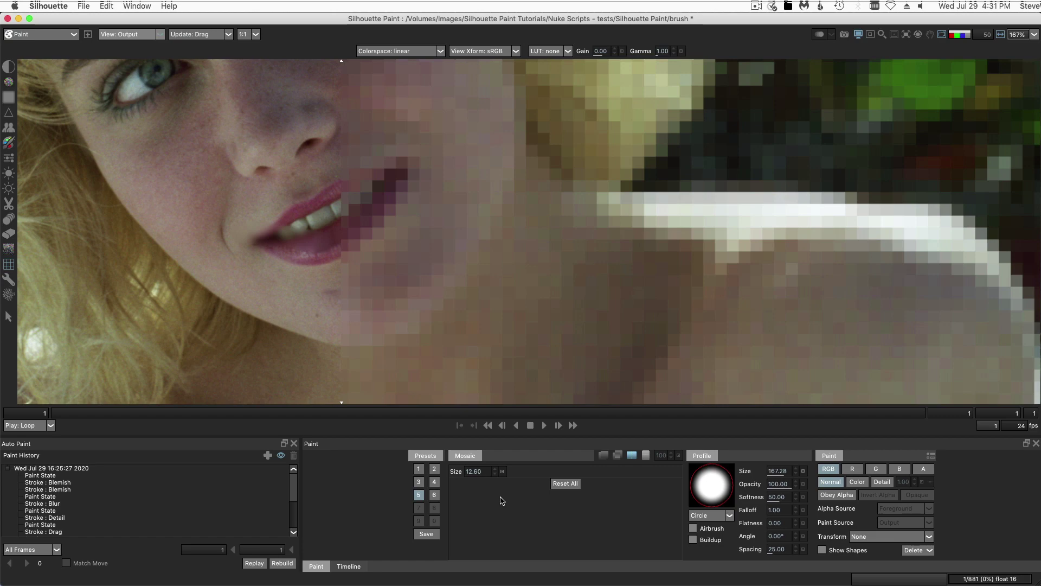
click(632, 458)
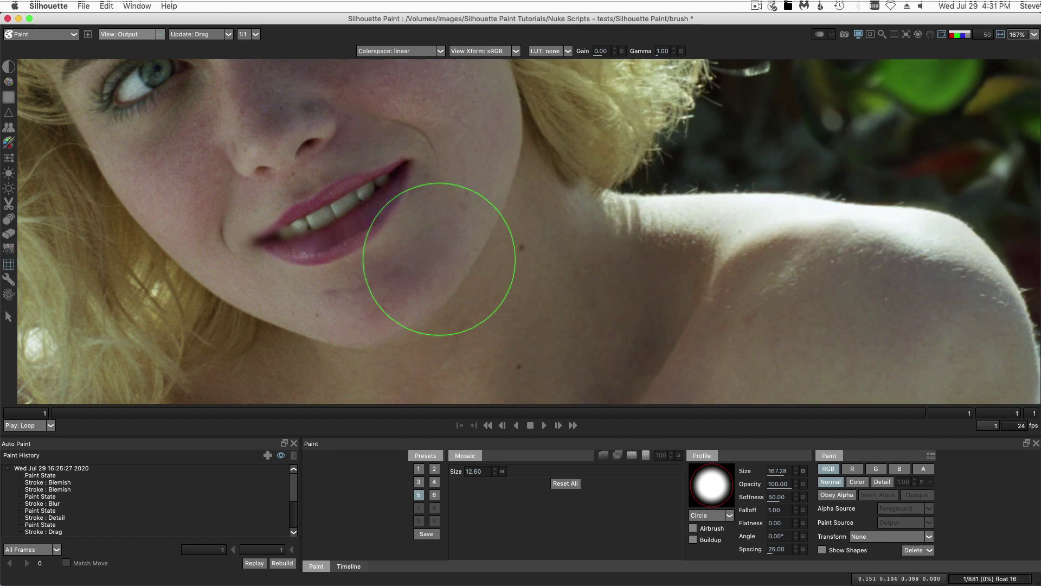
Try pixelating both eyes with a Mosaic brush stroke at brush size 107.67, and undo it.
drag(431, 260, 469, 329)
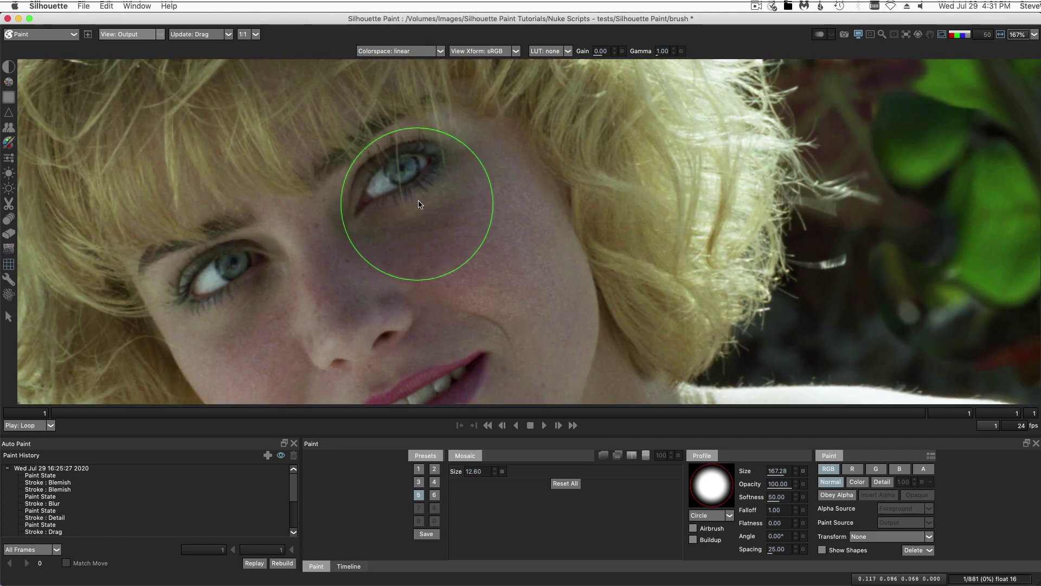
drag(417, 204, 385, 204)
mouse_move(429, 157)
mouse_down()
mouse_move(203, 278)
mouse_move(232, 267)
mouse_up()
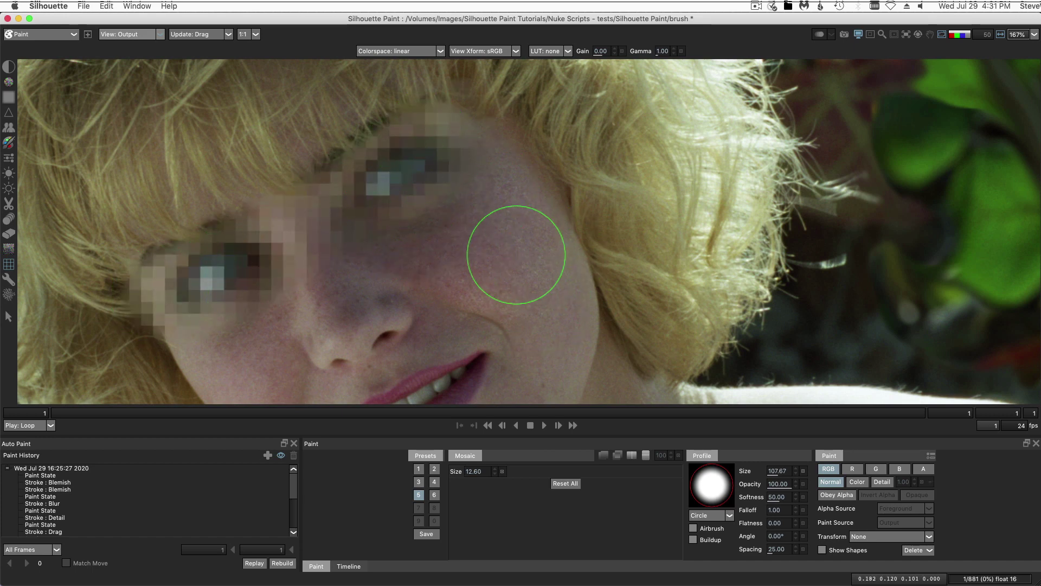
key(super+z)
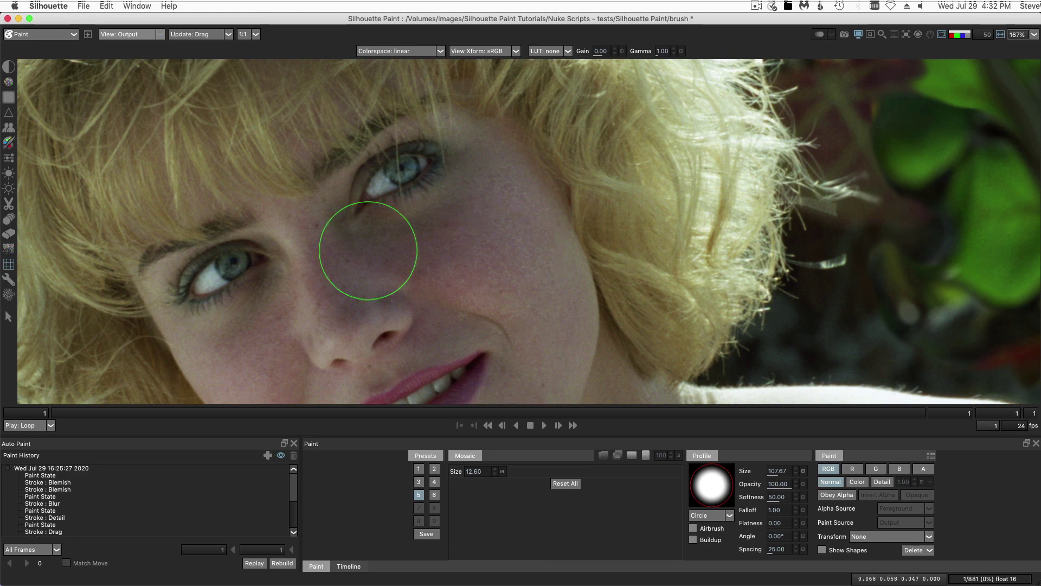
Try a Repair brush stroke at size 50.44 from the lower lip down past the chin, and undo it.
click(8, 280)
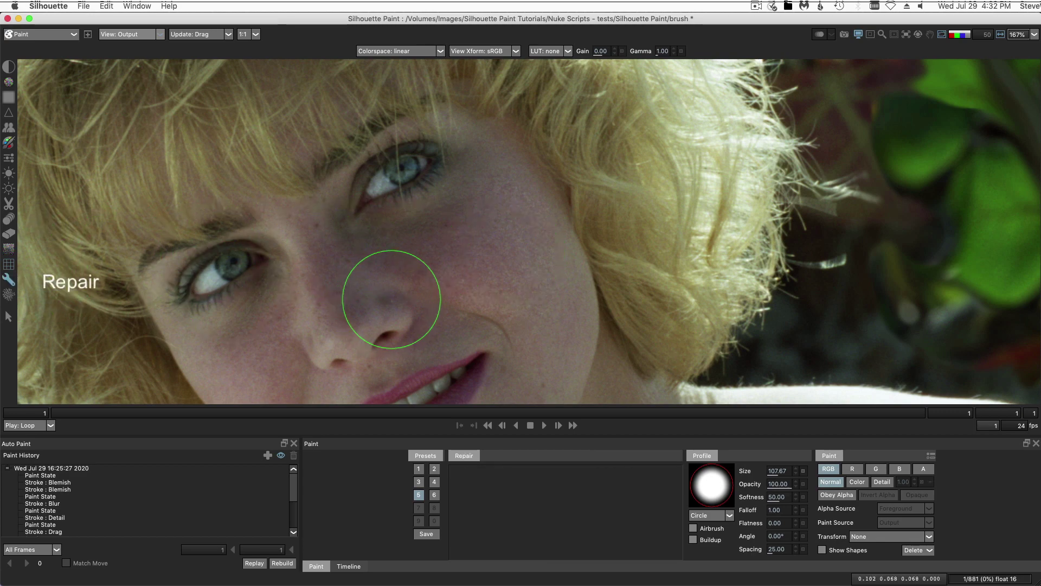
mouse_move(392, 300)
mouse_down()
mouse_move(395, 106)
mouse_move(396, 123)
mouse_up()
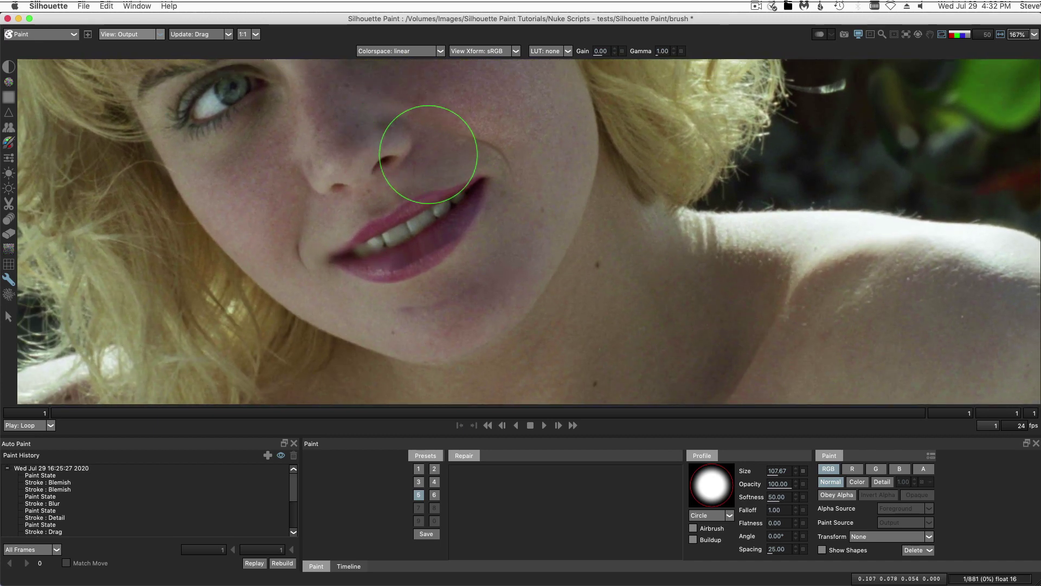
drag(428, 155, 377, 169)
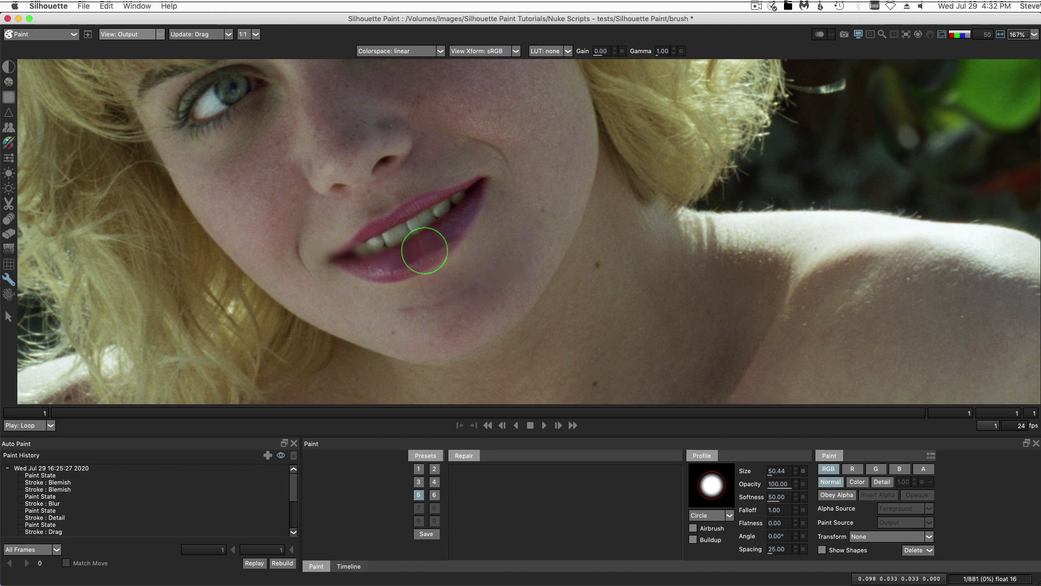
drag(423, 252, 466, 376)
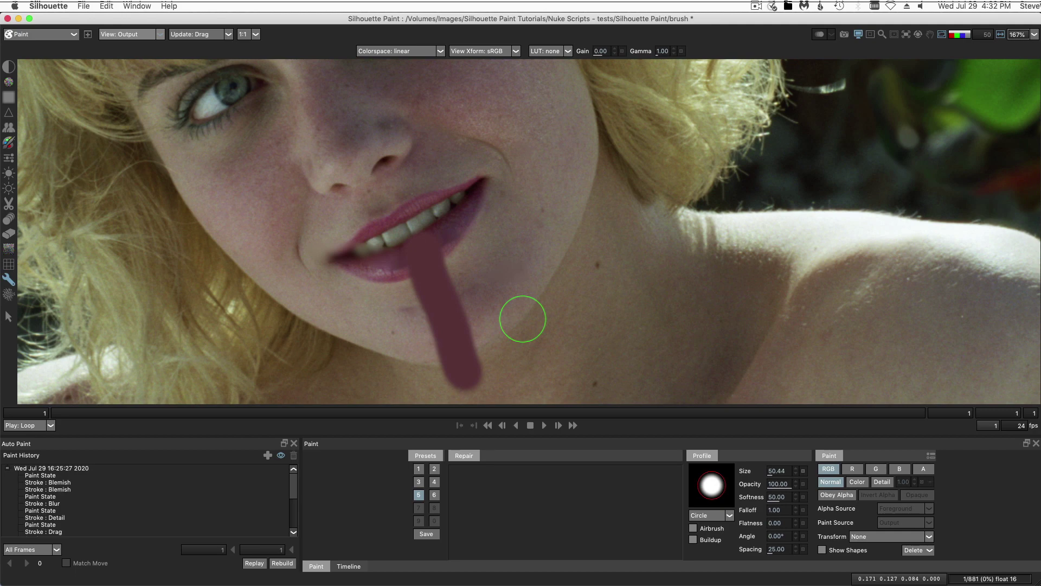
key(super+z)
Scatter the hair's outer edge and the shoulder line with Scatter preset 6, radius 50.00 and brush size 167.28.
click(9, 295)
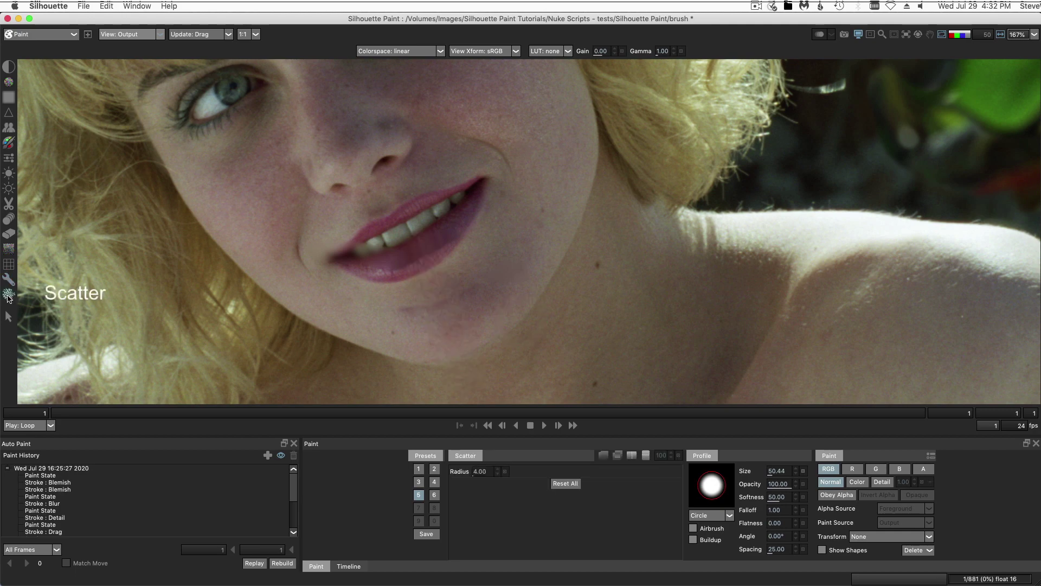
key(6)
scroll(663, 233, down, 2)
mouse_move(678, 201)
mouse_down()
mouse_move(544, 303)
mouse_move(577, 248)
mouse_move(534, 294)
mouse_move(788, 326)
mouse_move(539, 312)
mouse_move(617, 276)
mouse_move(644, 120)
mouse_move(610, 226)
mouse_up()
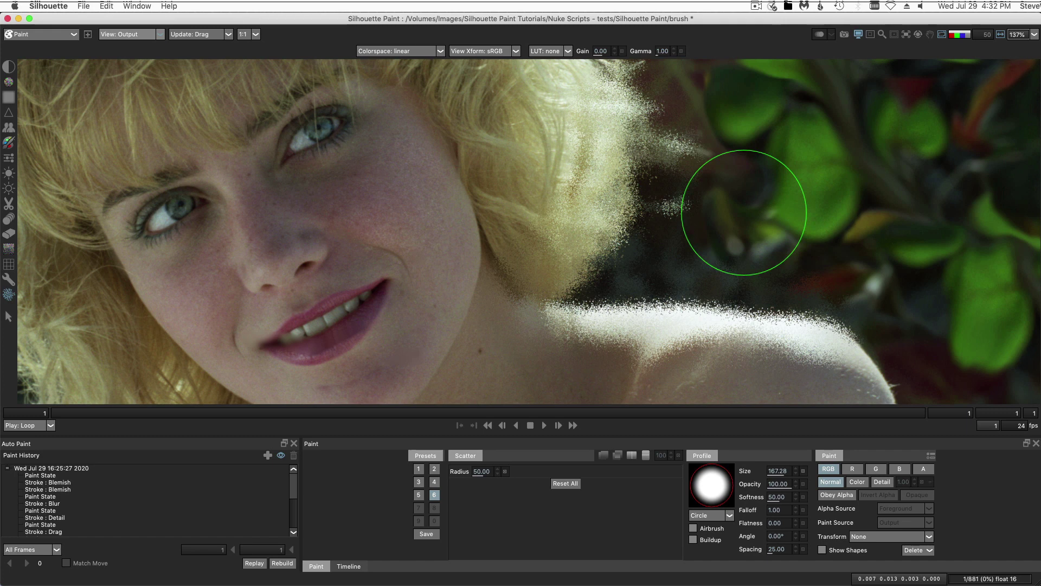
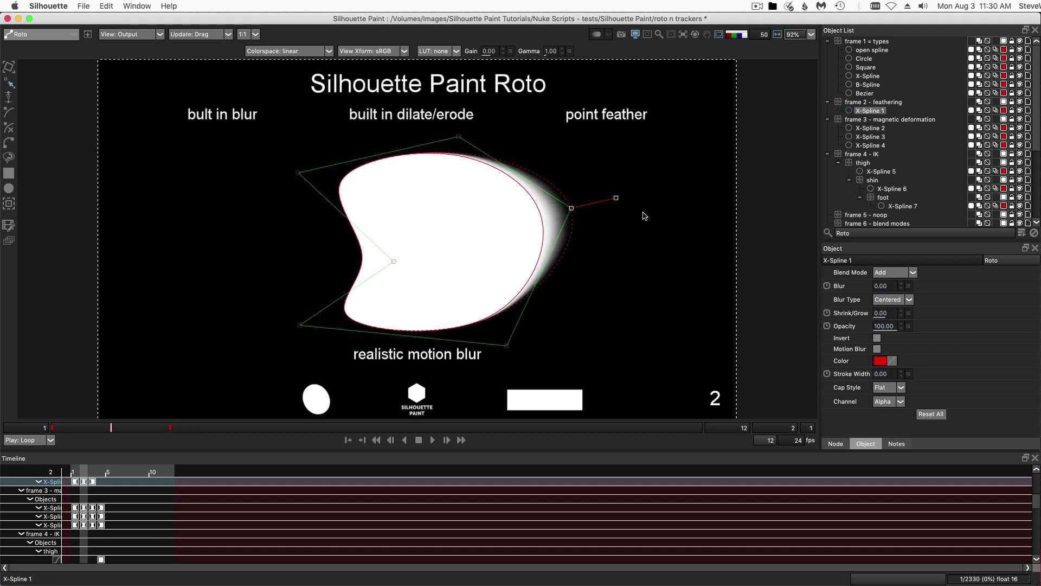
Undo the point feather on X-Spline 1 and advance to frame 3.
key(super+z)
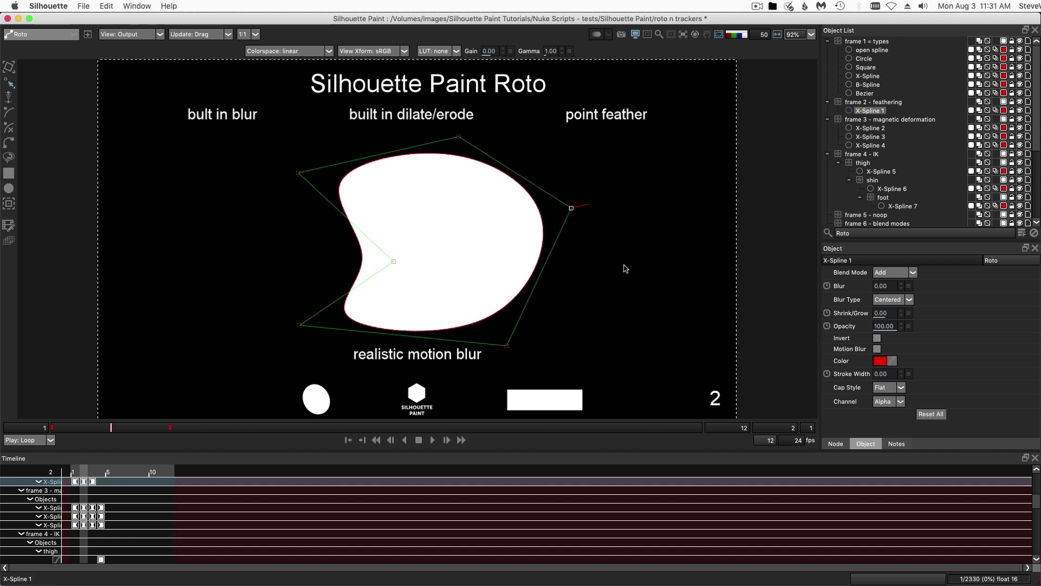
key(Right)
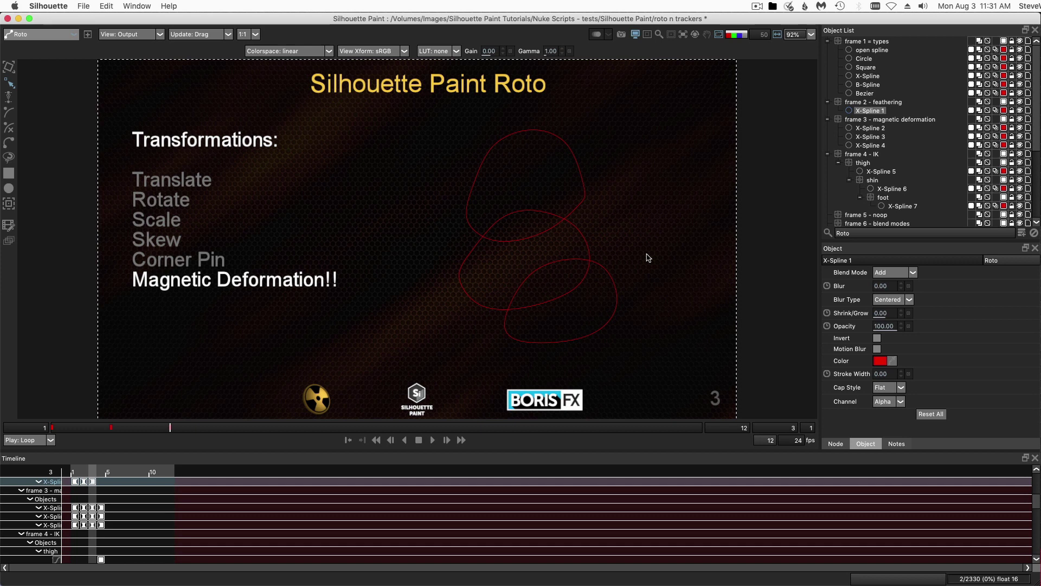
Select all points of X-Splines 2, 3 and 4 and magnetically deform them from the uppermost shape's top point and the lowest shape's bottom corner.
click(12, 84)
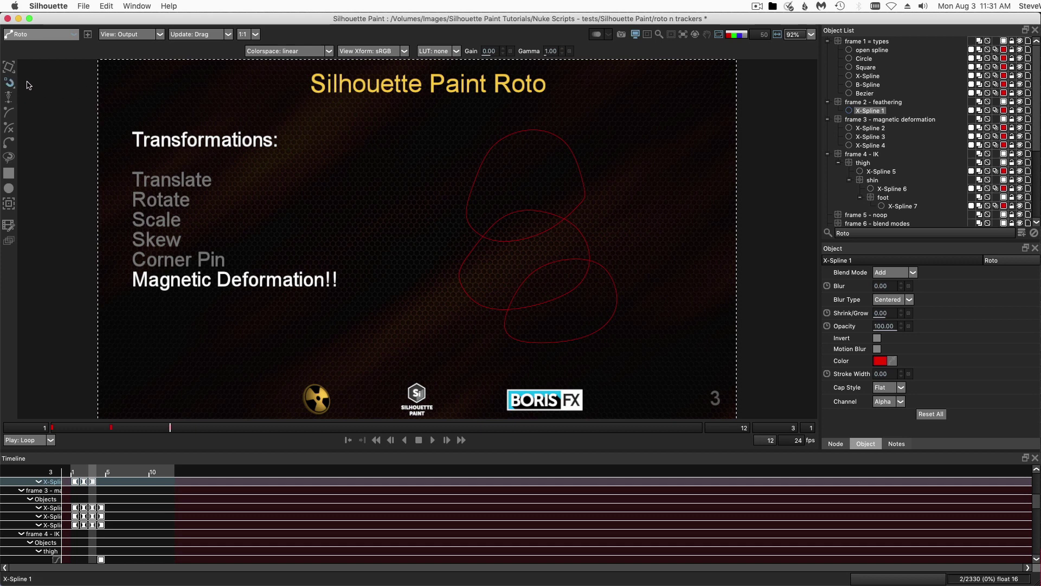
click(495, 145)
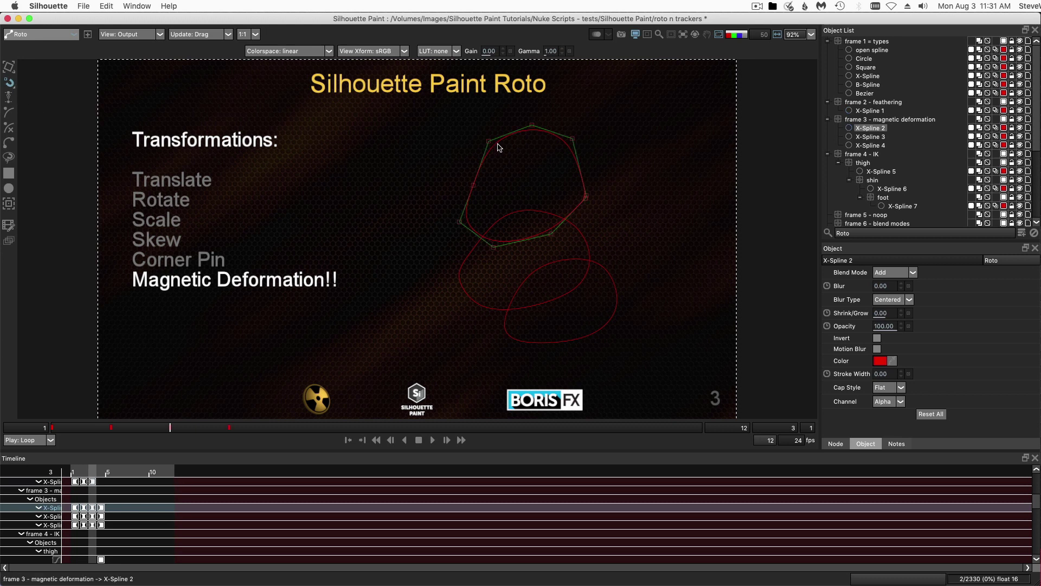
shift+click(584, 239)
shift+click(600, 268)
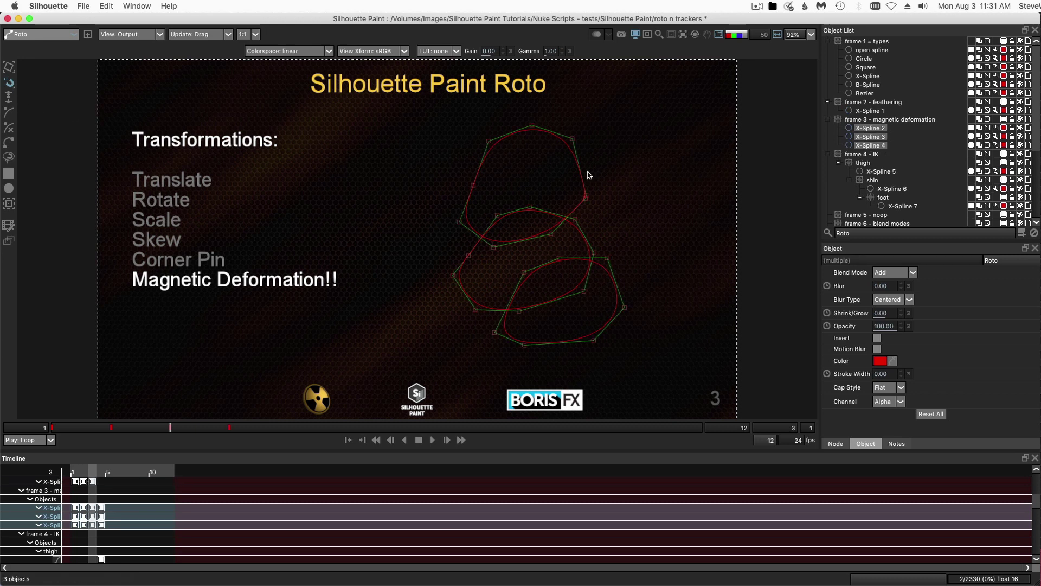
drag(407, 114, 666, 400)
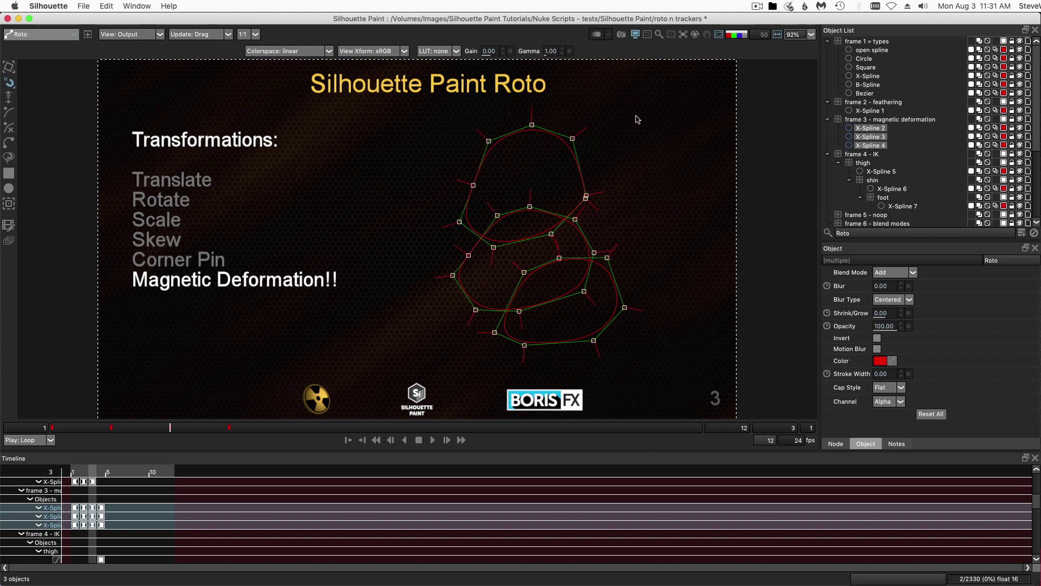
drag(534, 128, 571, 121)
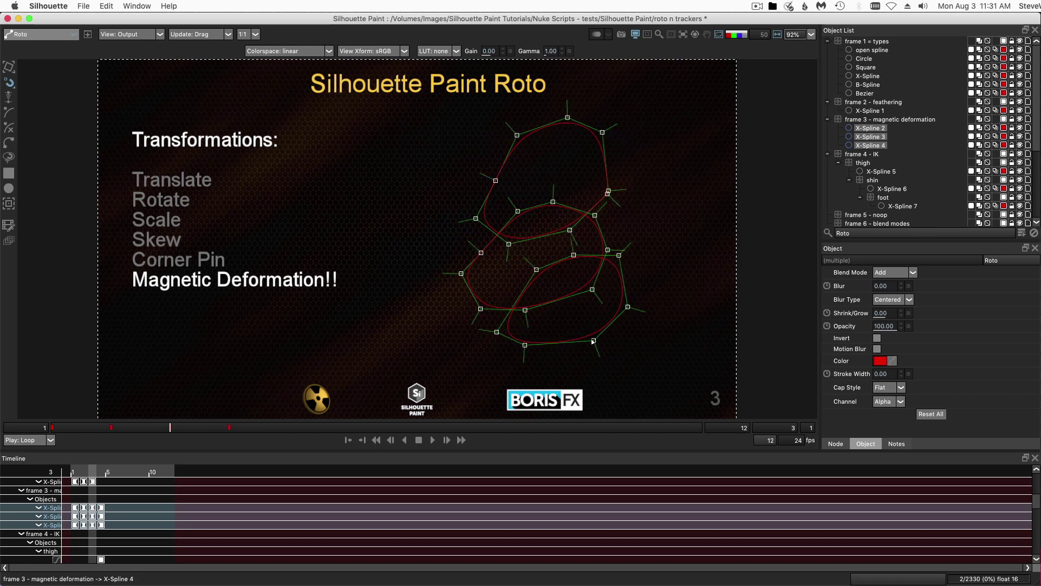
mouse_move(594, 342)
mouse_down()
mouse_move(645, 352)
mouse_move(637, 370)
mouse_move(546, 314)
mouse_move(604, 329)
mouse_up()
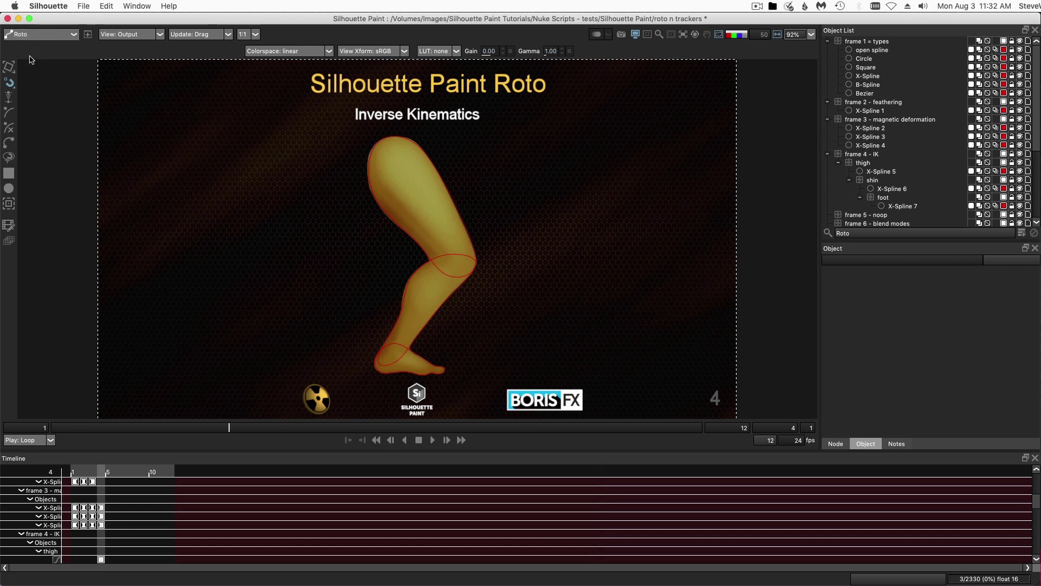
Pose the leg on frame 4 with inverse kinematics, chaining the thigh, shin and foot joints and moving the ankle.
click(9, 98)
click(386, 142)
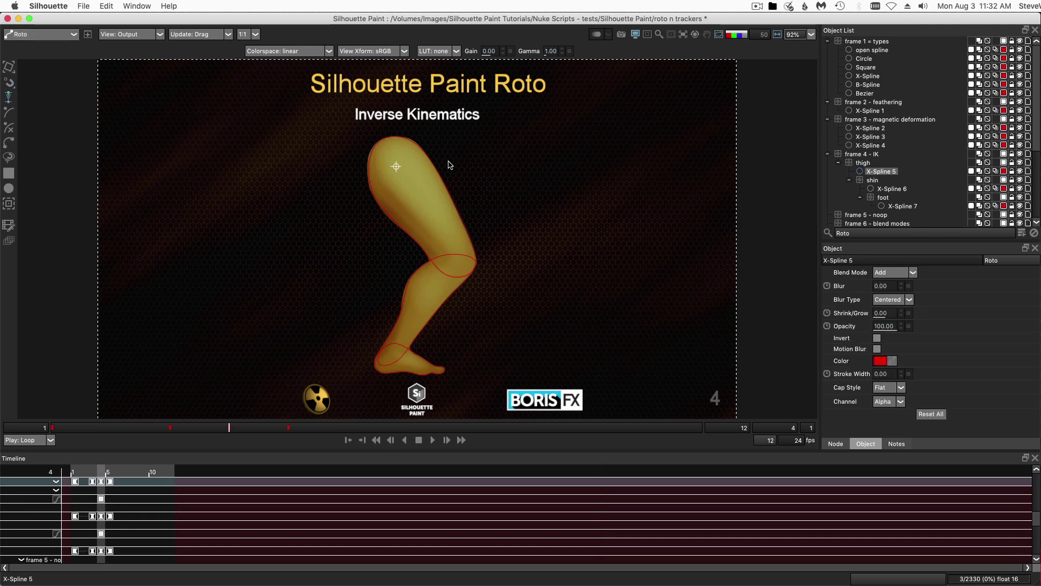
click(454, 263)
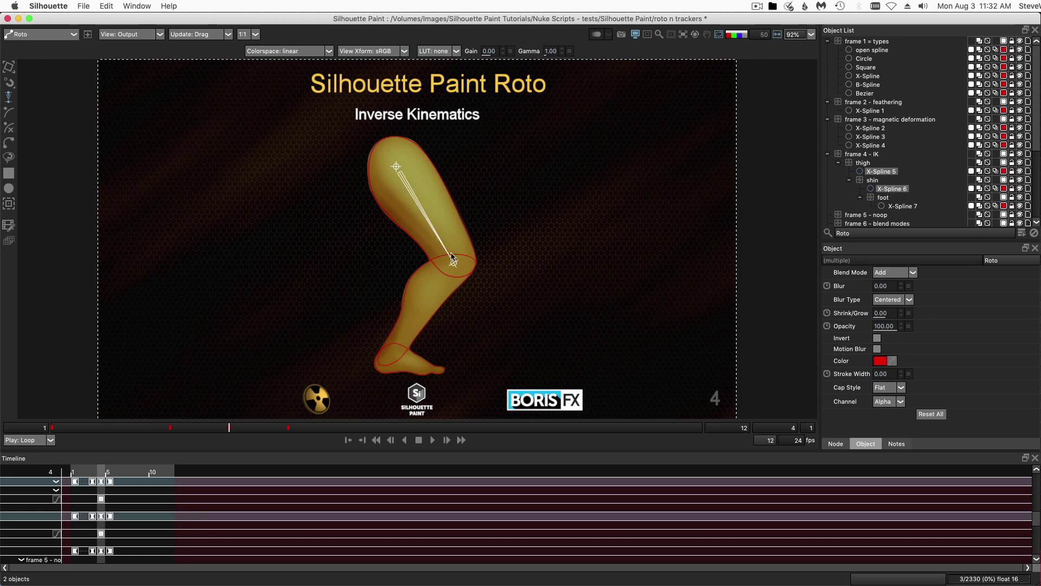
click(395, 355)
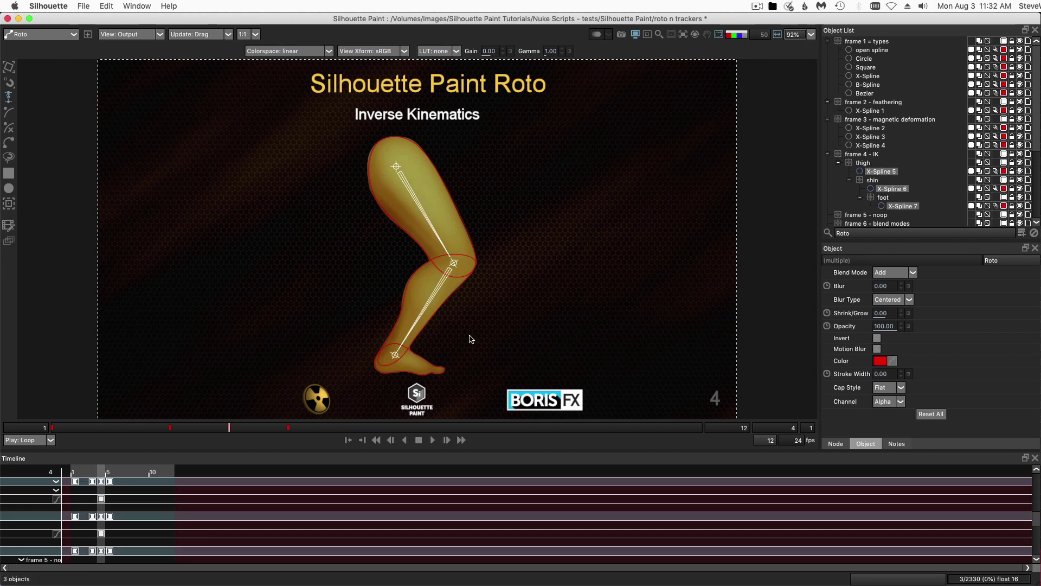
drag(395, 354, 562, 316)
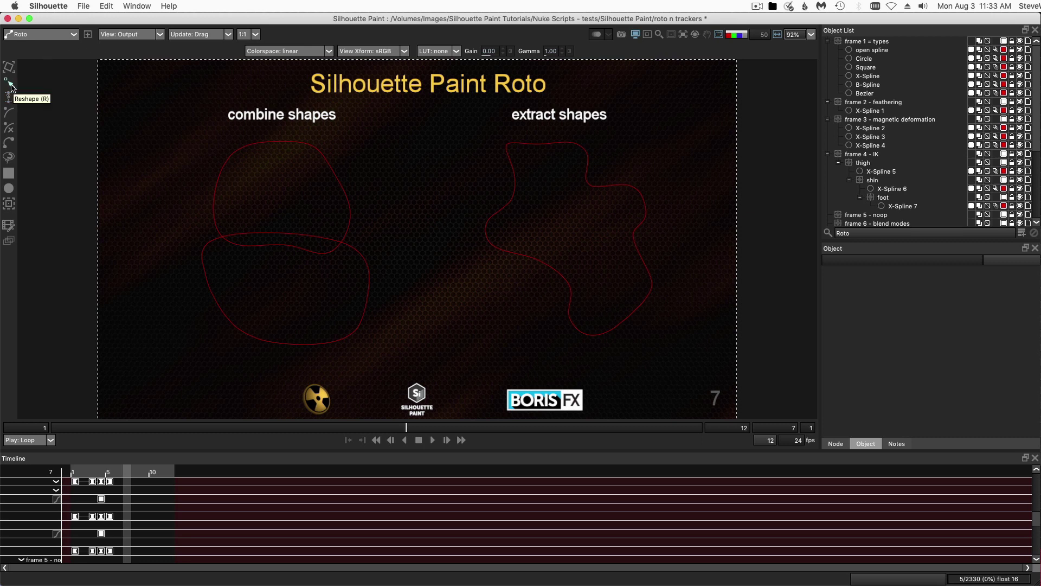
Combine X-Spline 8 and X-Spline 9 on frame 7, using the upper shape's outer points and the lower shape's two top corner points.
click(239, 148)
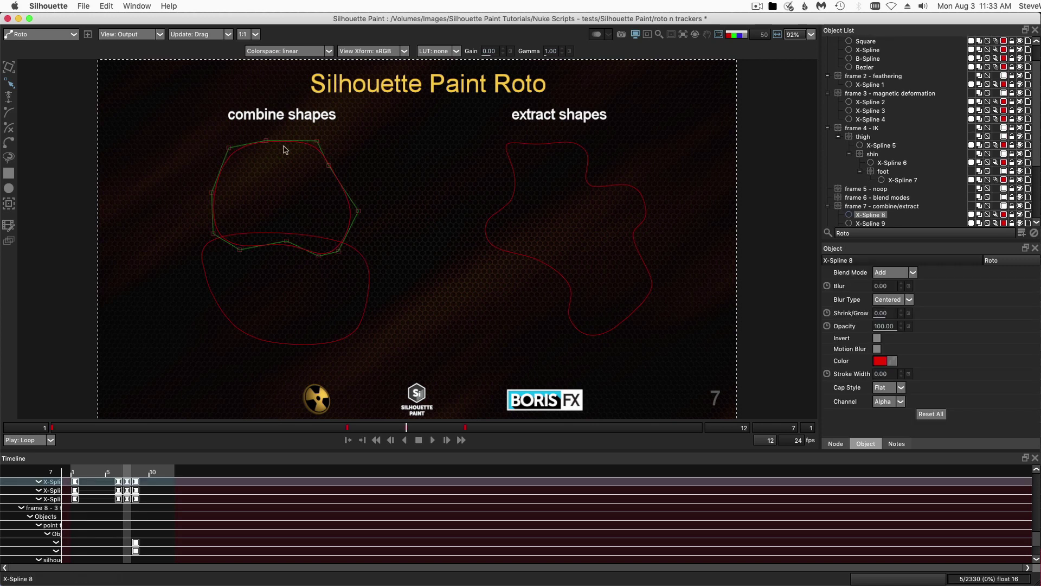
drag(167, 136, 384, 223)
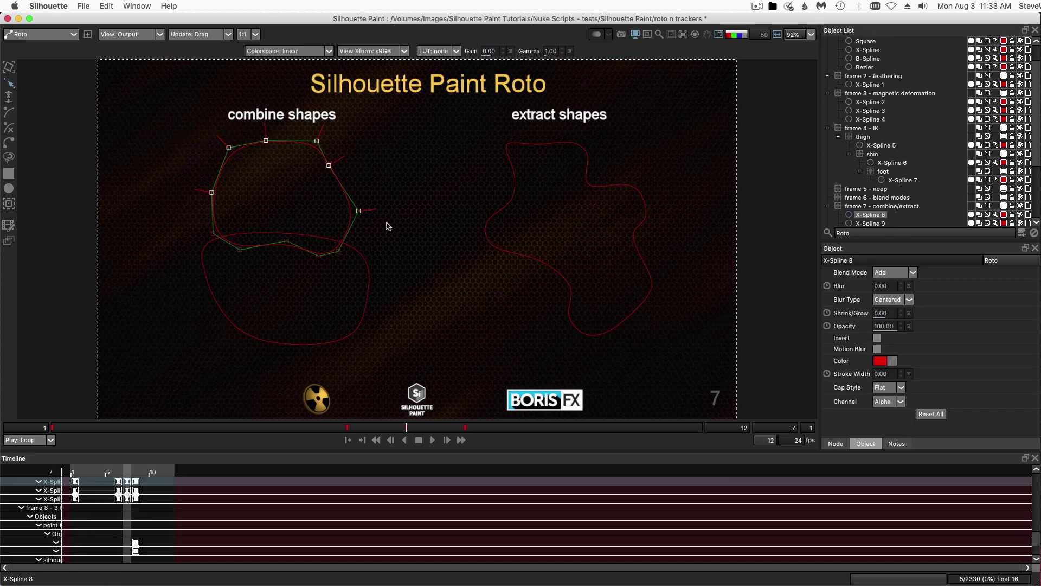
shift+click(356, 249)
shift+click(373, 235)
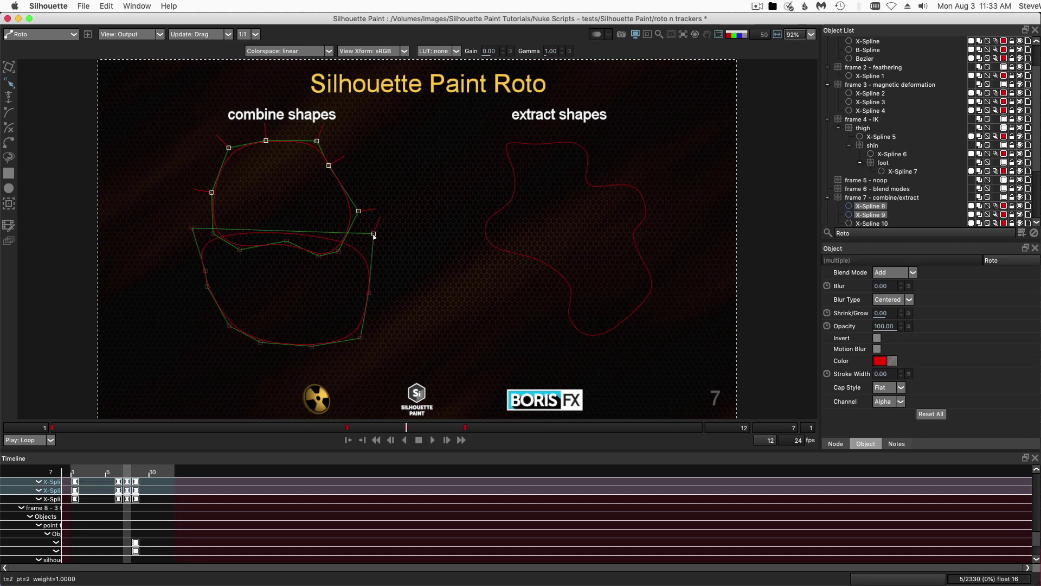
shift+click(193, 229)
right_click(193, 229)
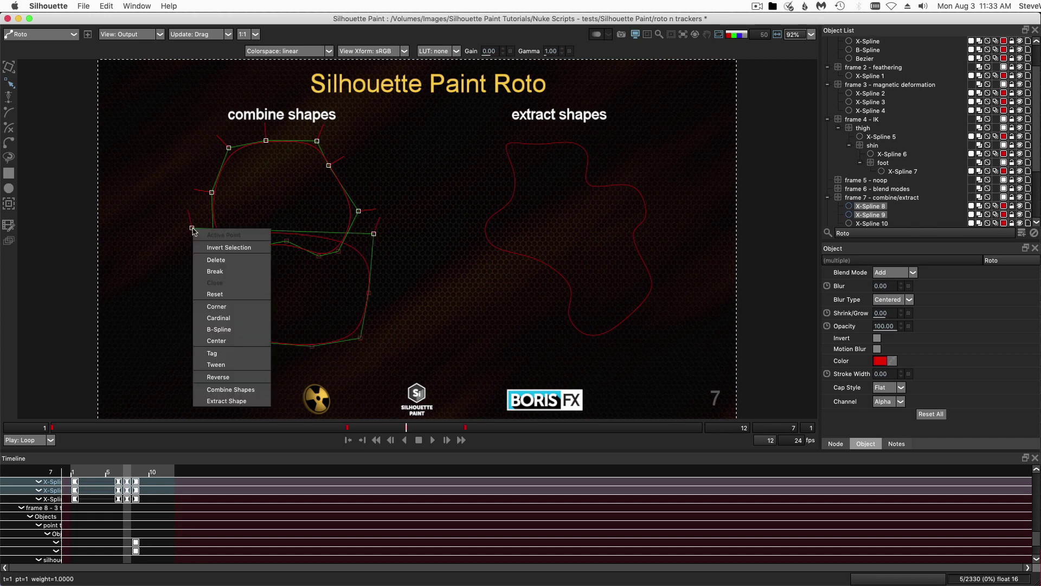
click(202, 390)
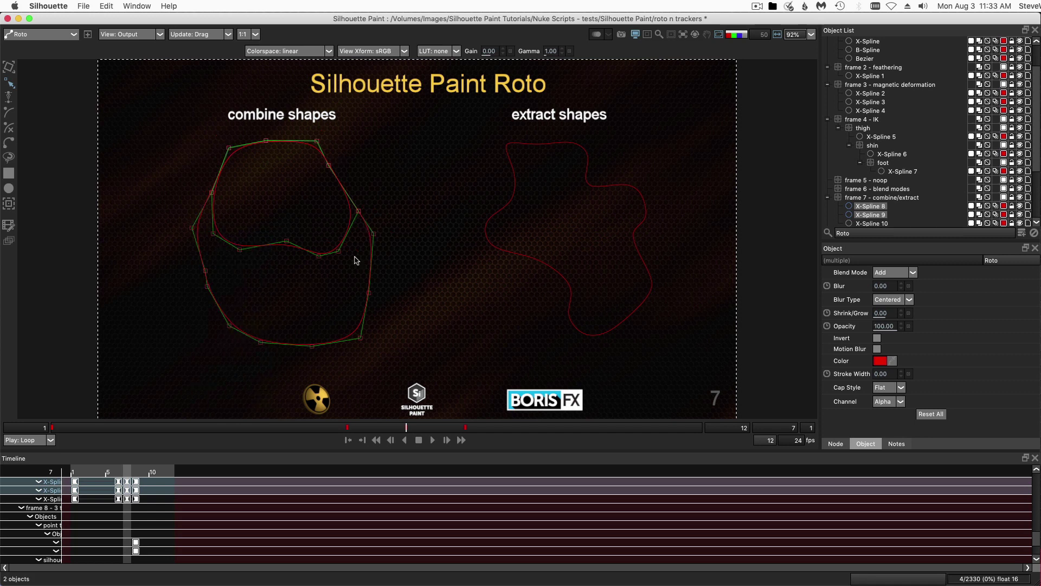
Hide the original X-Spline 8 so only the combined outline shows.
click(416, 262)
click(340, 250)
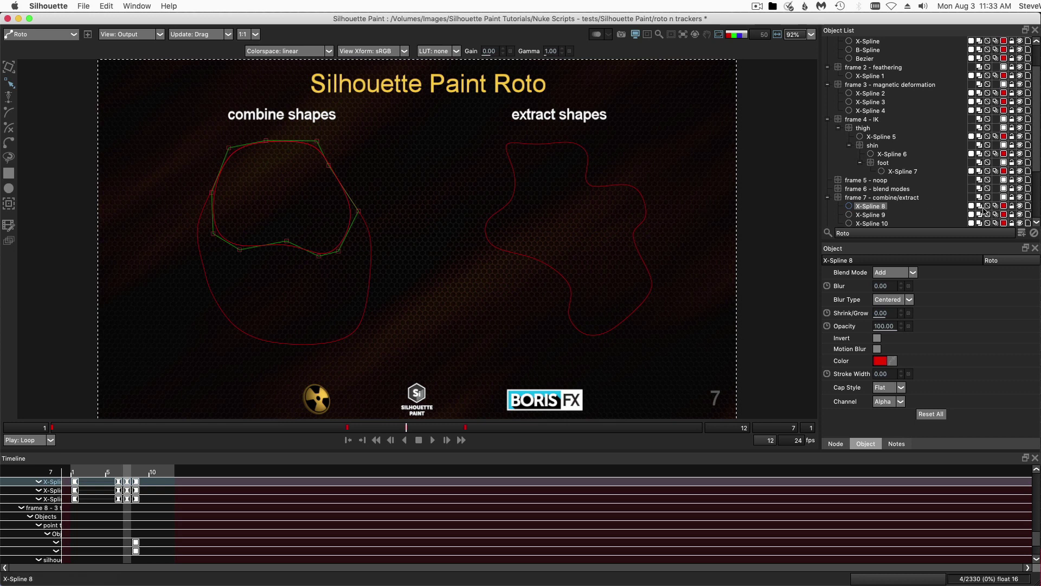
click(1020, 207)
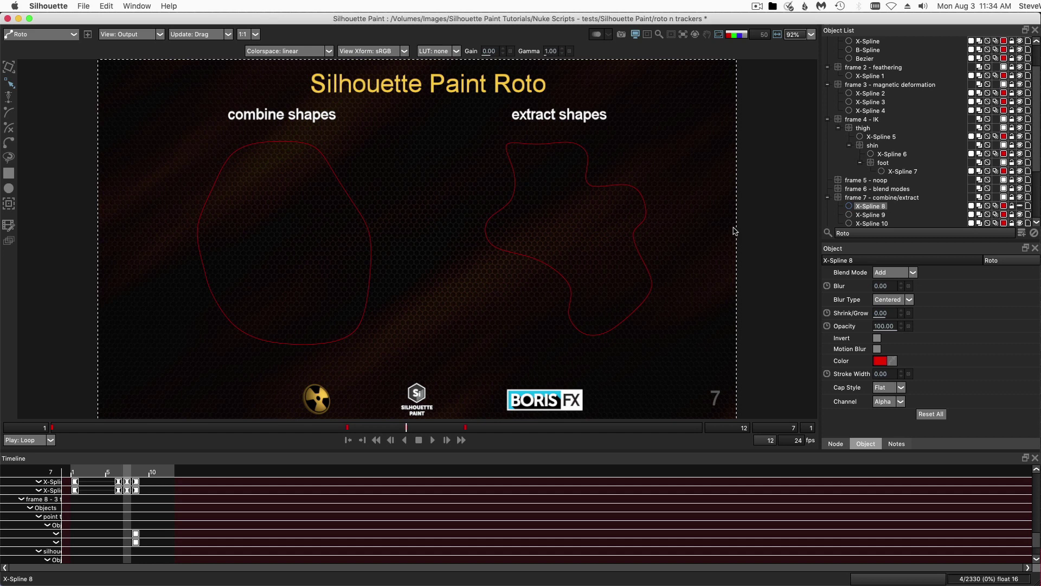
Extract a new shape from the upper points of X-Spline 10 under the extract shapes heading.
click(626, 188)
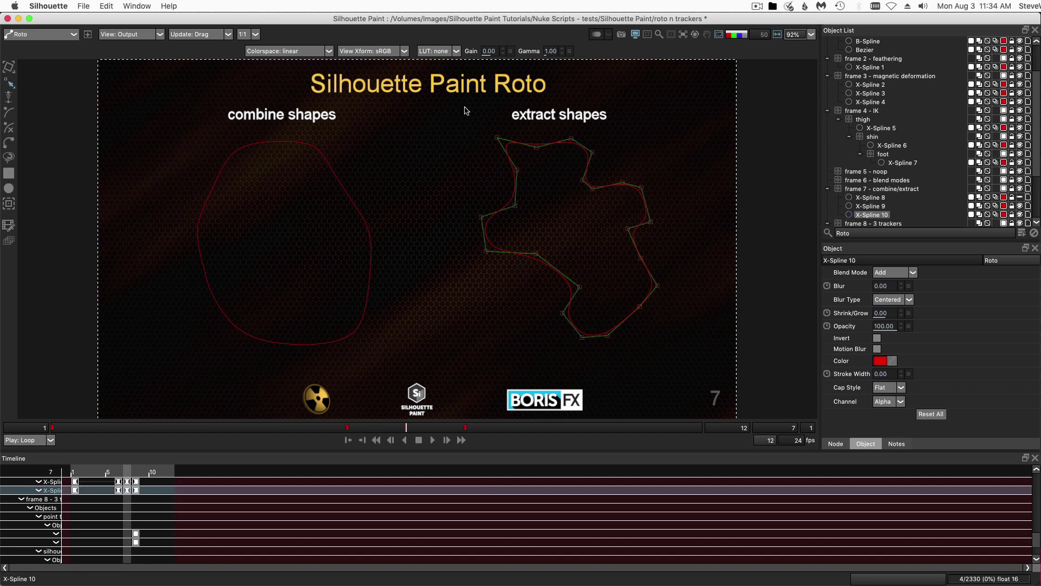
drag(426, 111, 669, 256)
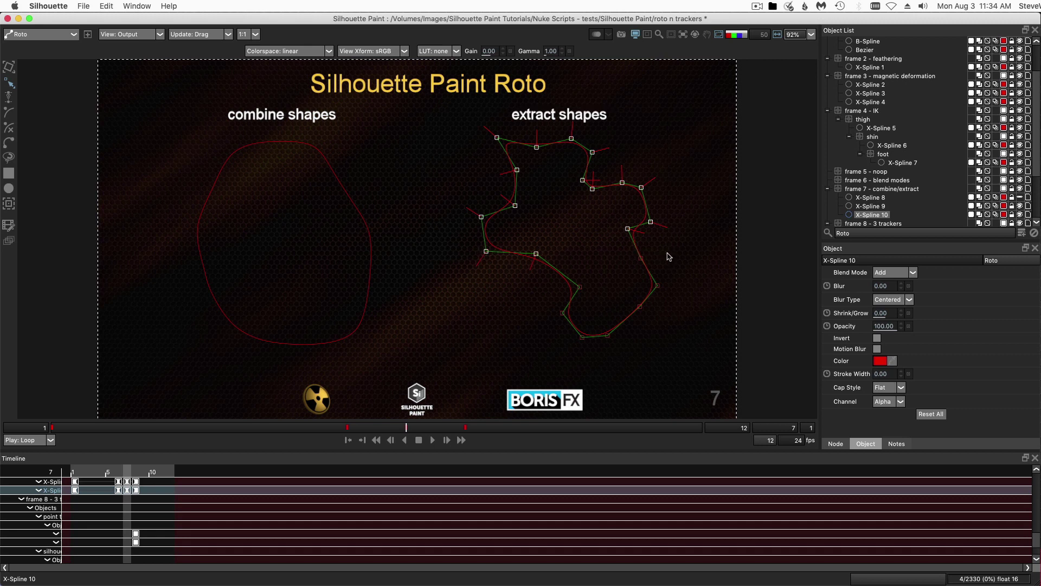
right_click(627, 230)
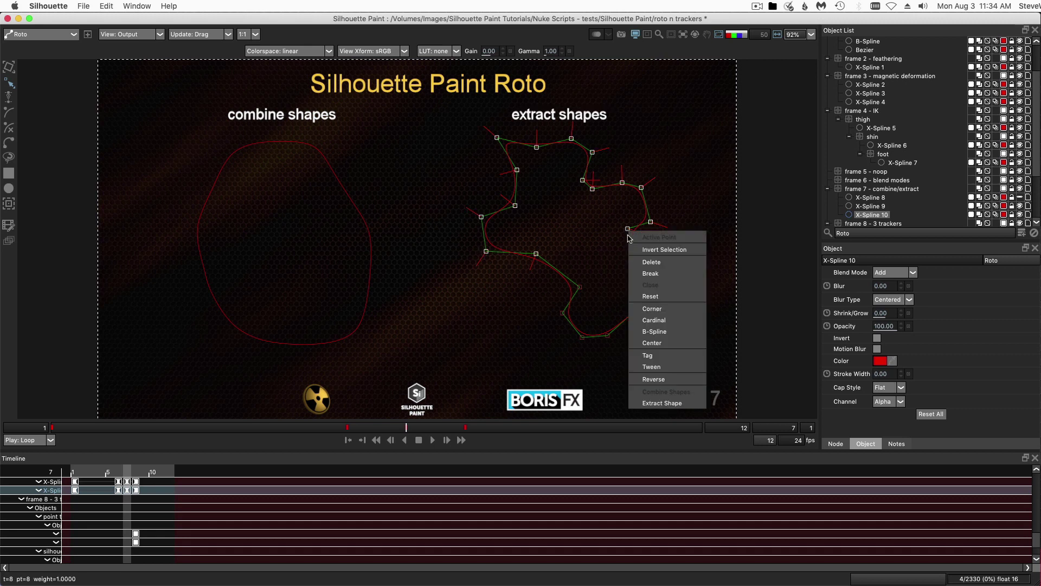
click(640, 403)
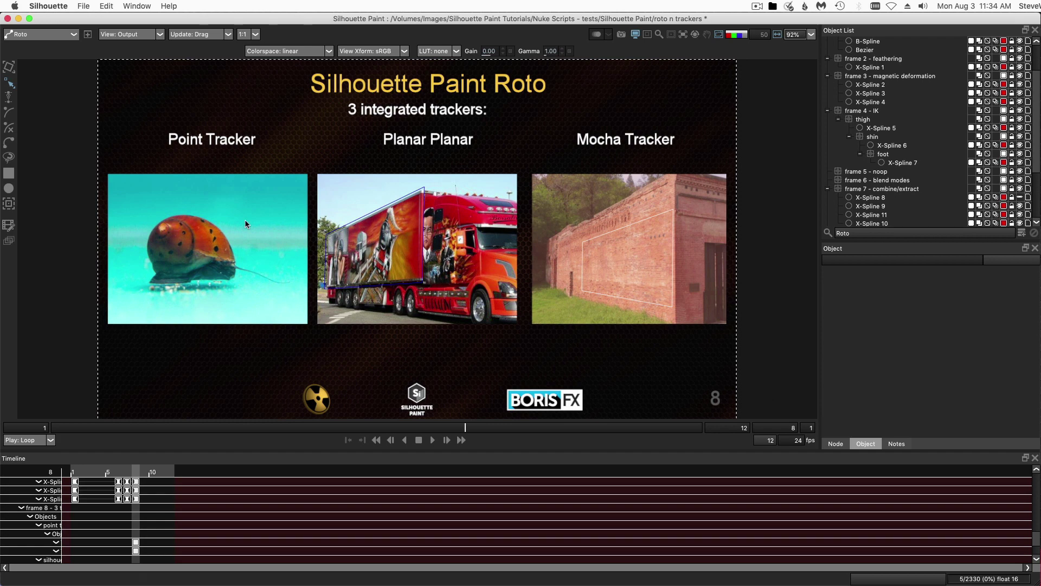
Bring up the Point Tracker settings and its trackers over the snail shell on frame 8.
scroll(81, 247, up, 5)
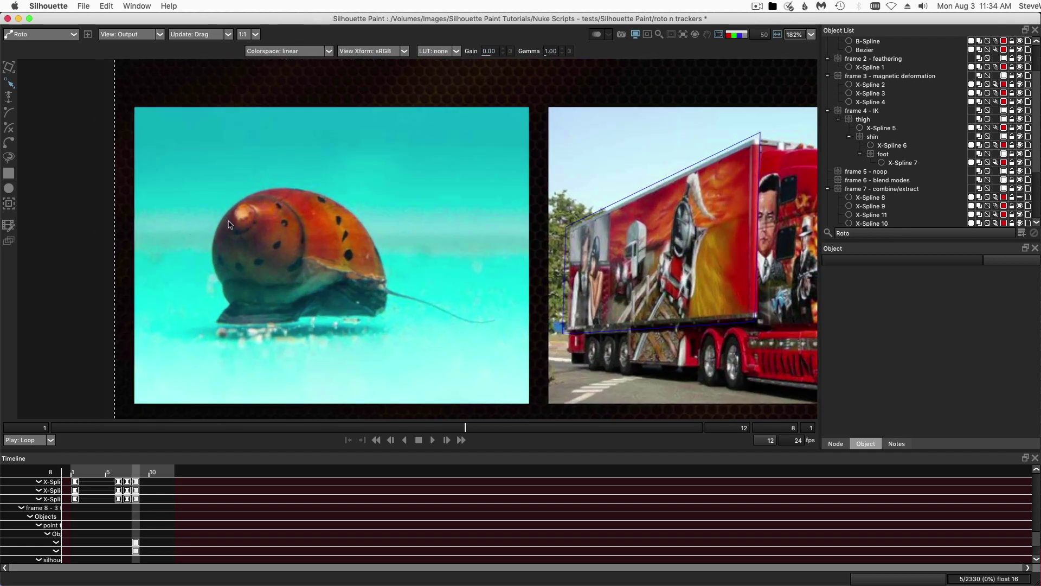
drag(229, 222, 227, 257)
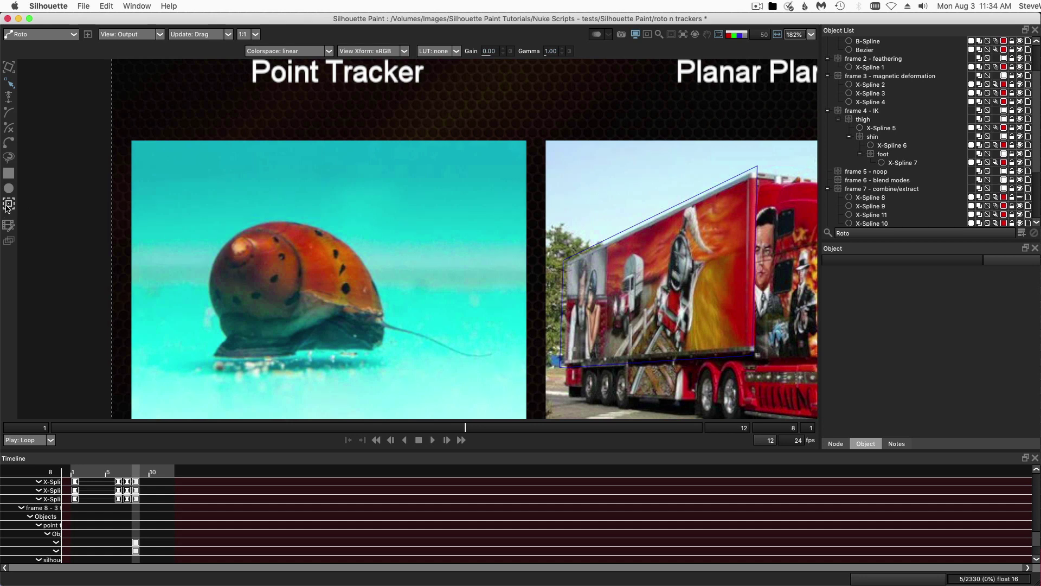
click(8, 204)
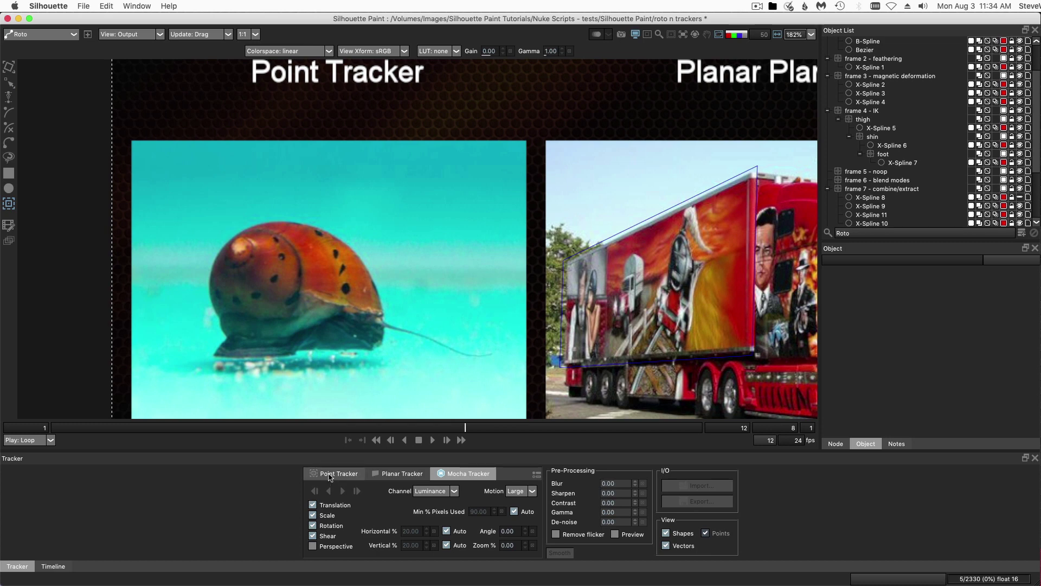
click(329, 475)
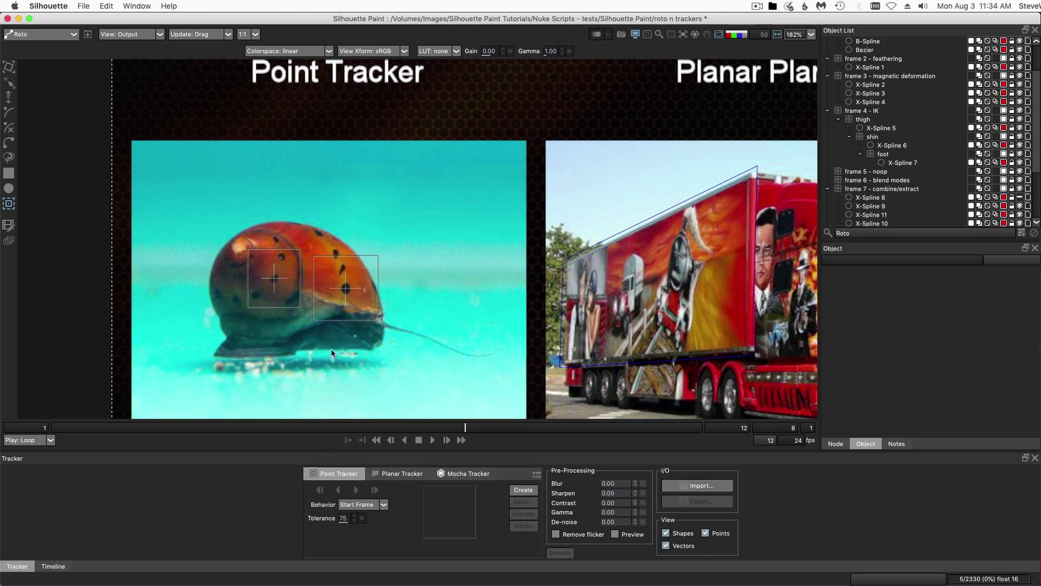
Select the blue Square 1 shape on the truck's trailer and show its tracking features in the Planar Tracker.
drag(672, 318, 374, 313)
click(451, 172)
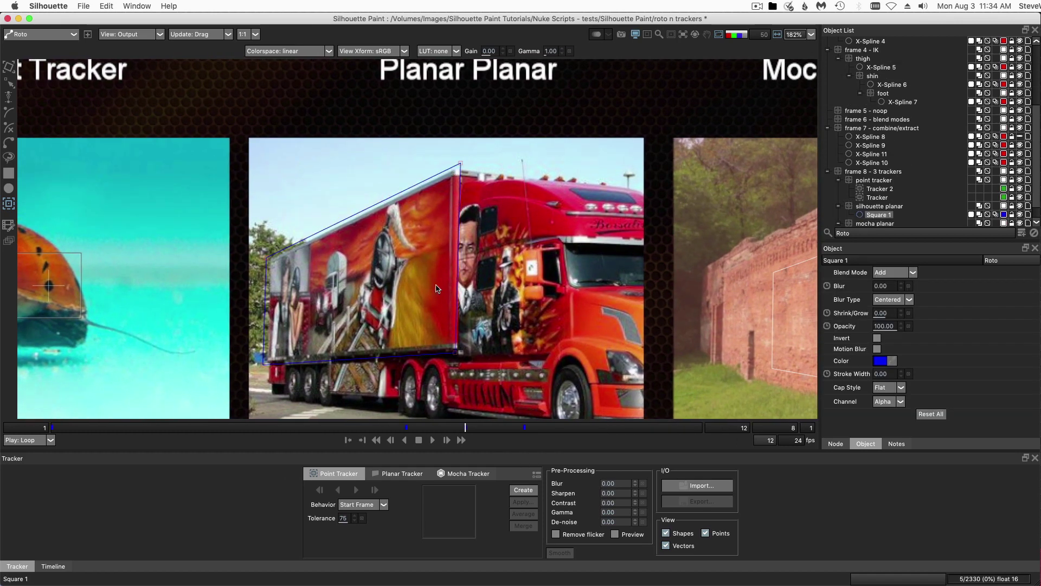
click(418, 474)
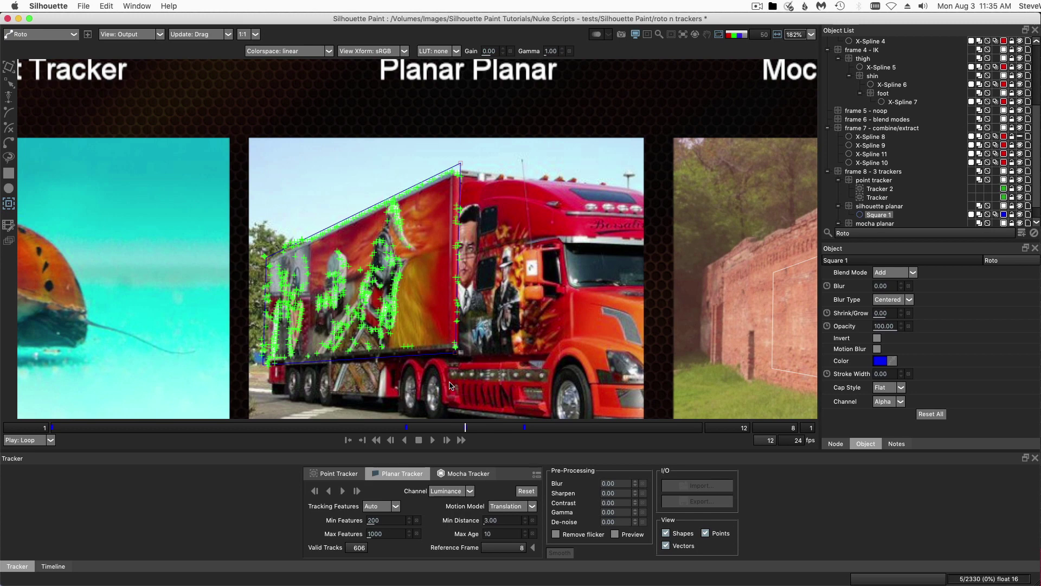
Frame the brick wall image of the Mocha Tracker example in the viewer.
drag(577, 310, 157, 310)
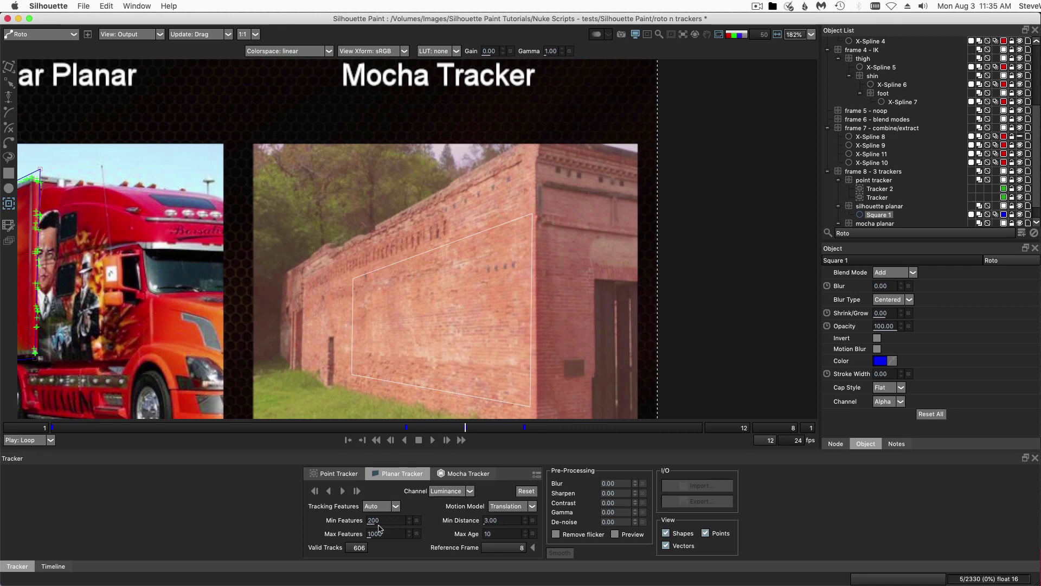